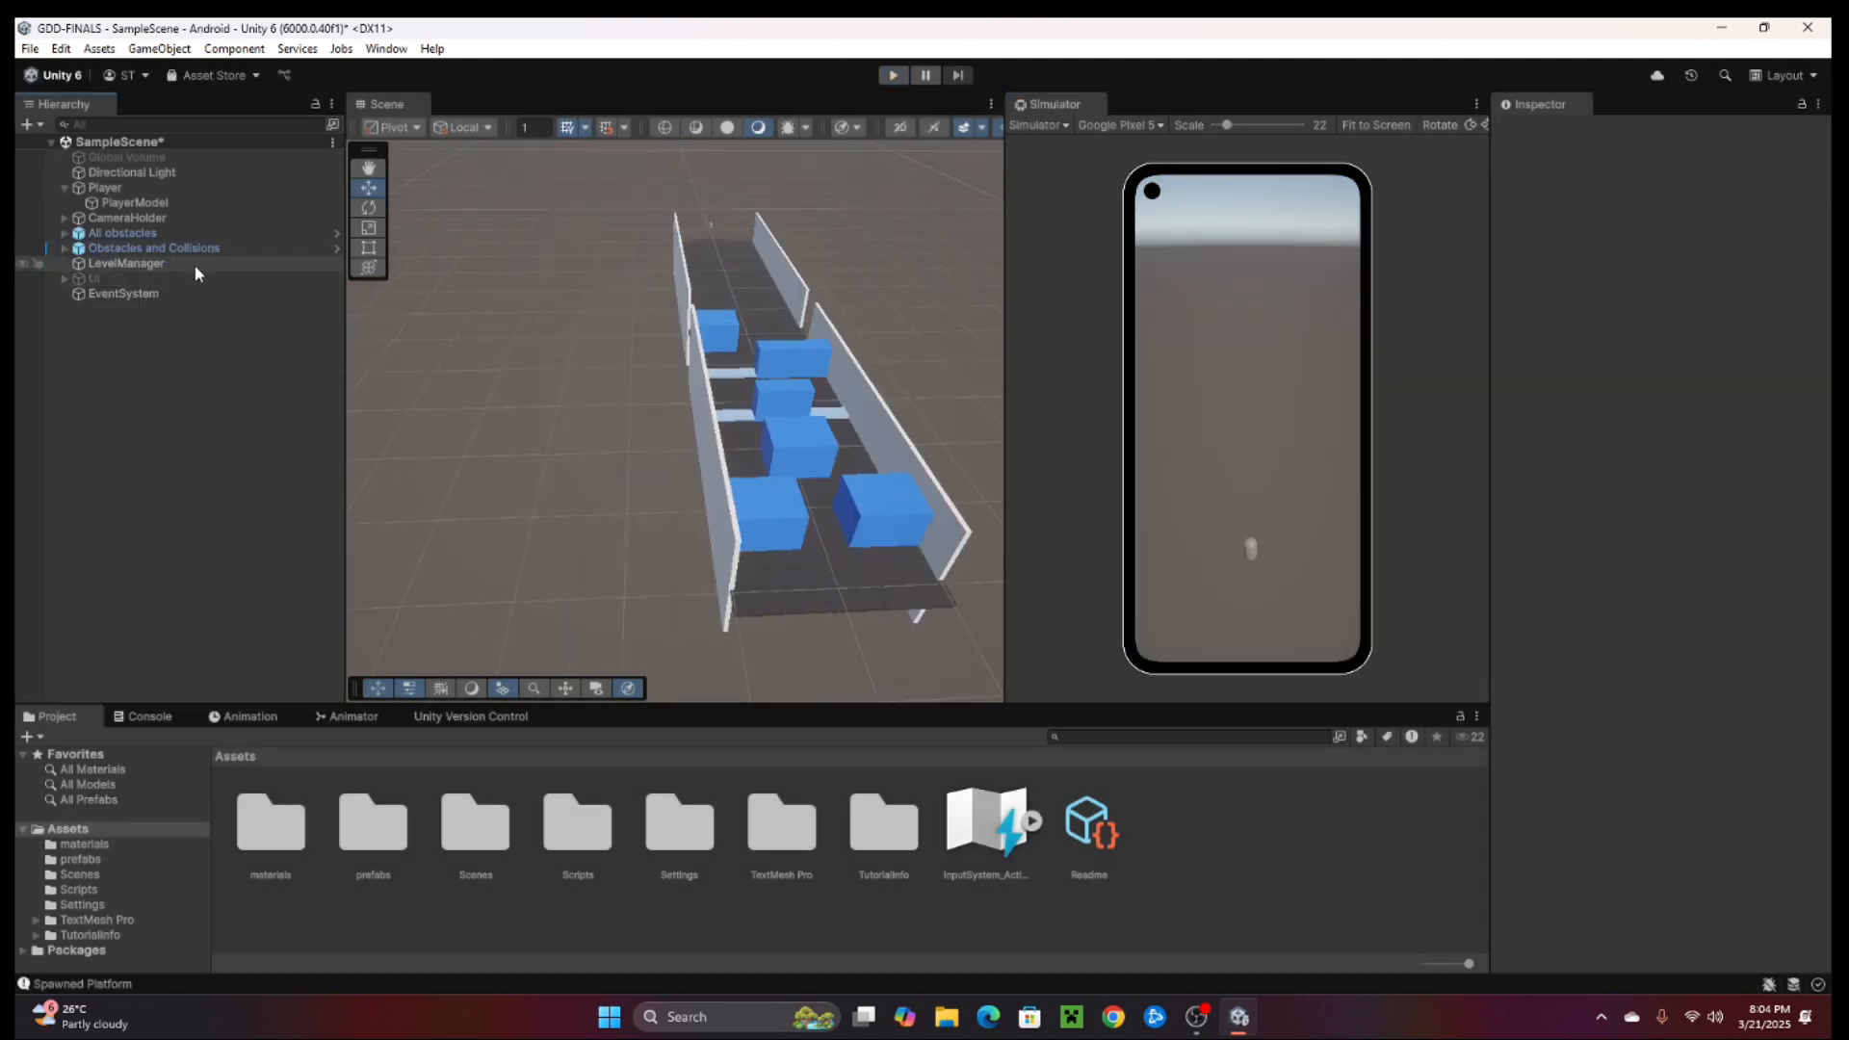
Open the script attached to the LevelManager object and place the code editor so the object's component values stay visible.
{"action": "left_click", "coordinate": [145, 263]}
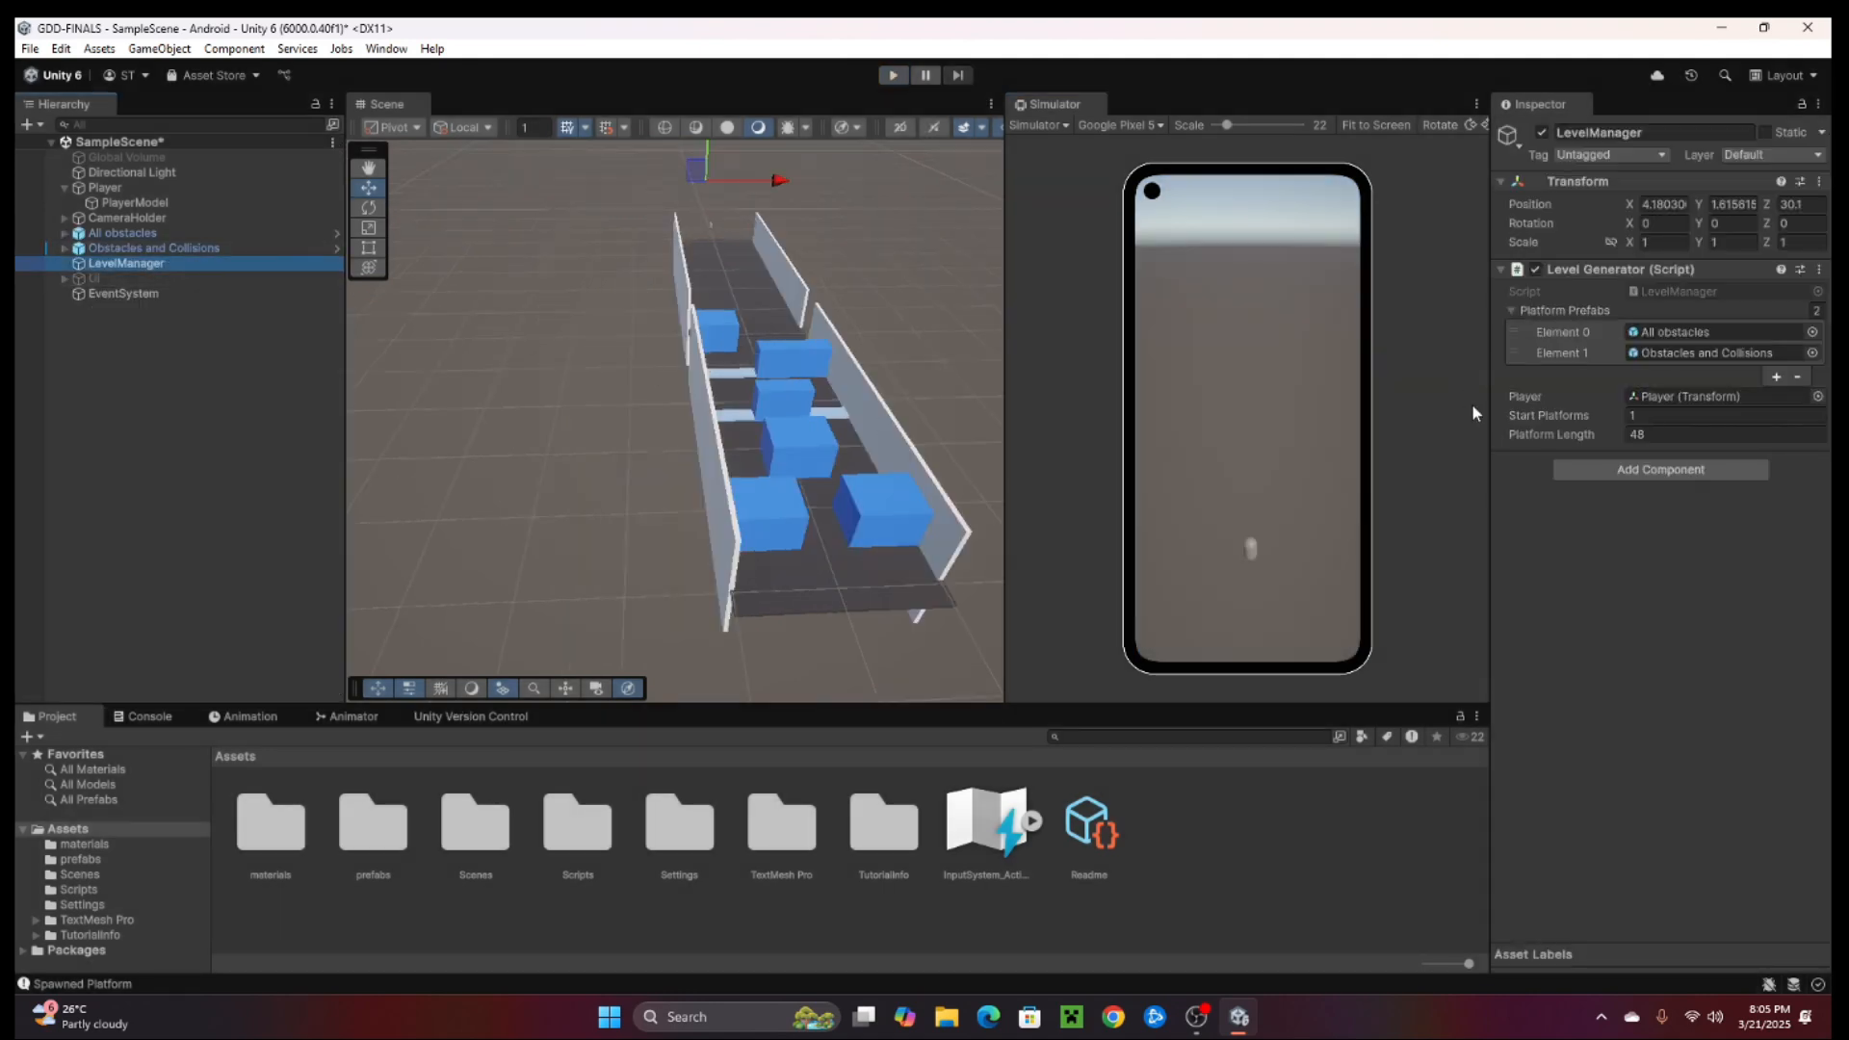
{"action": "double_click", "coordinate": [601, 834]}
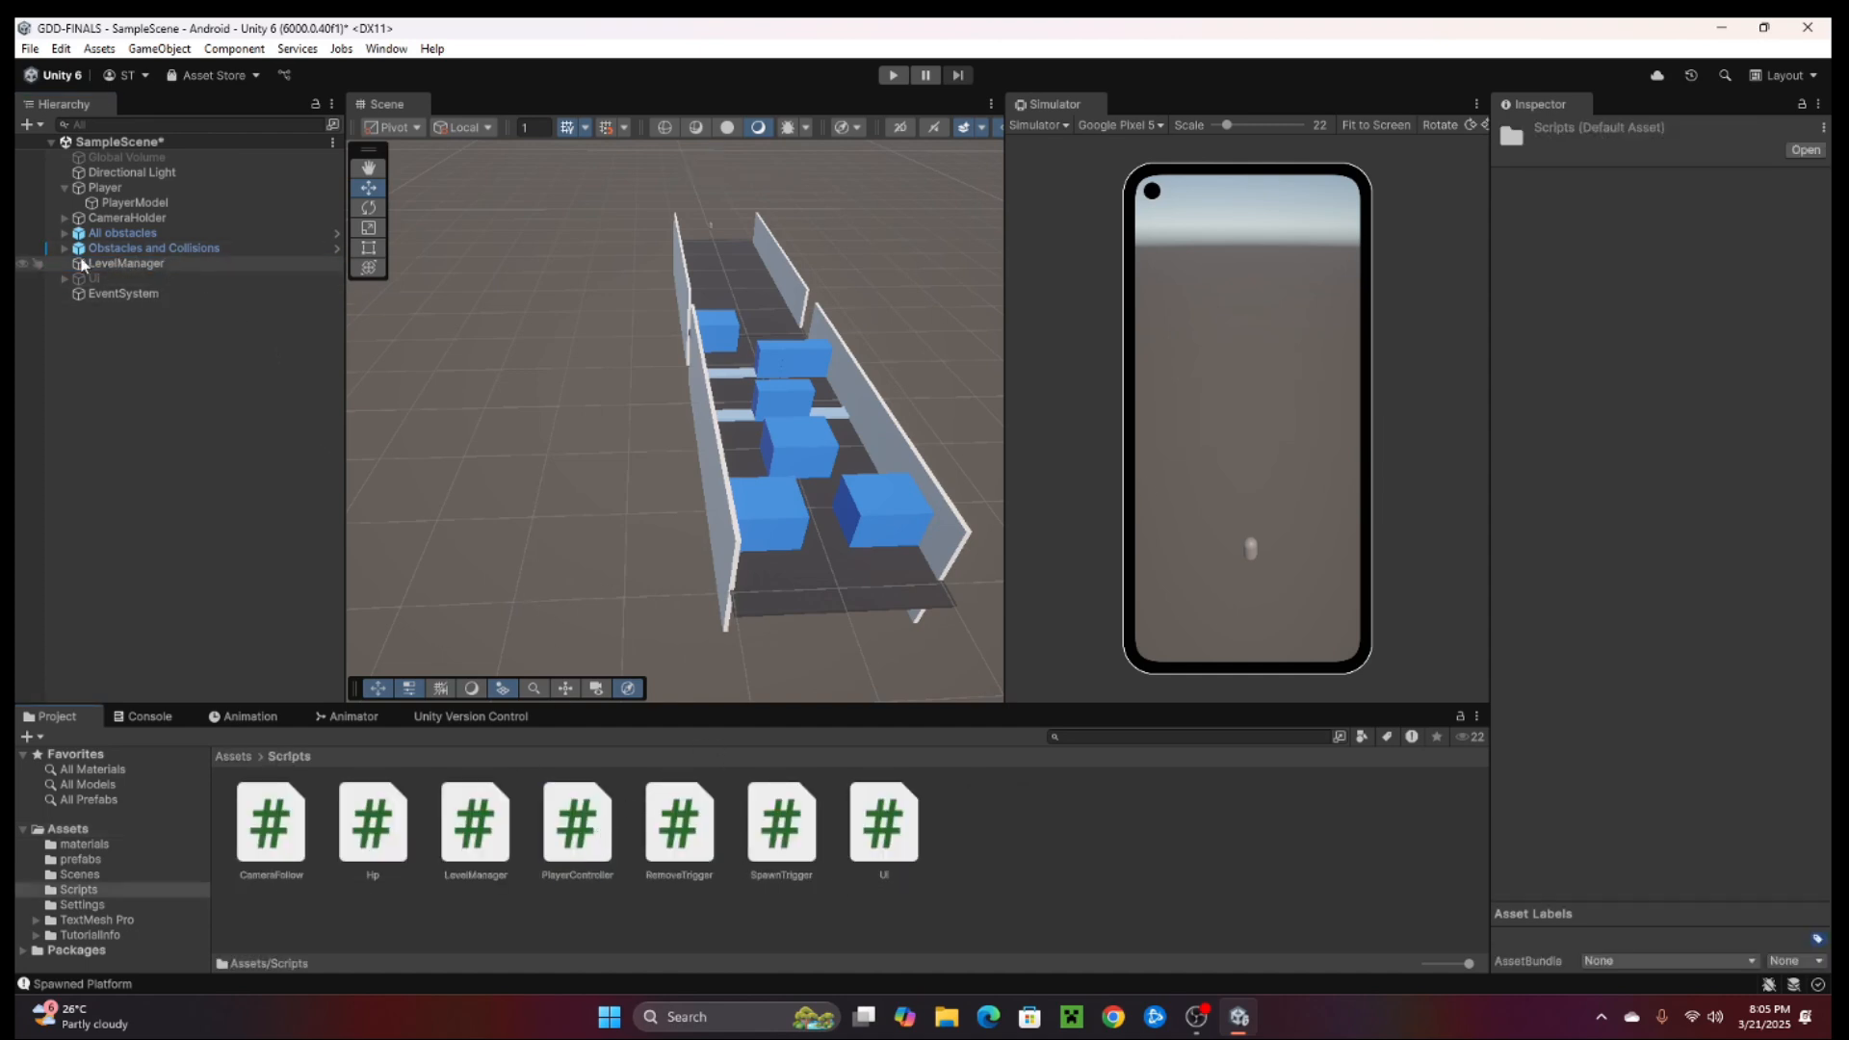
{"action": "left_click", "coordinate": [125, 264]}
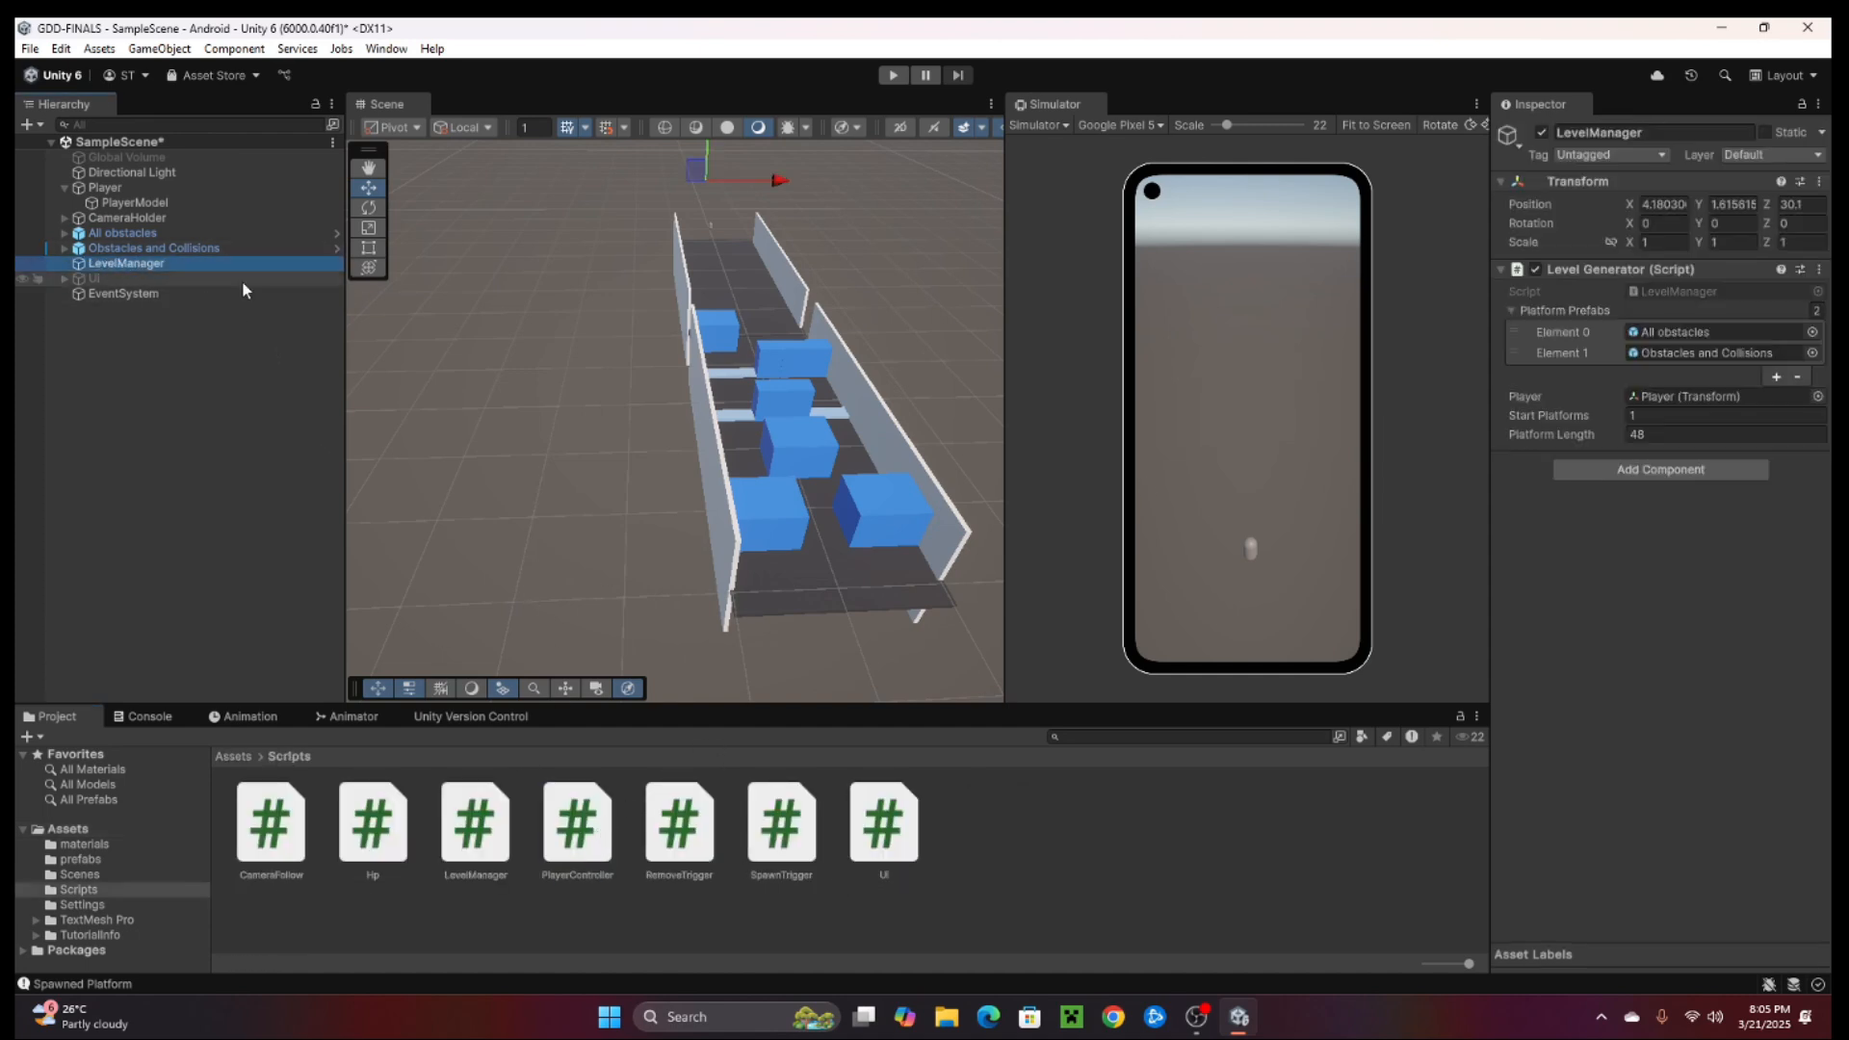
{"action": "double_click", "coordinate": [1658, 292]}
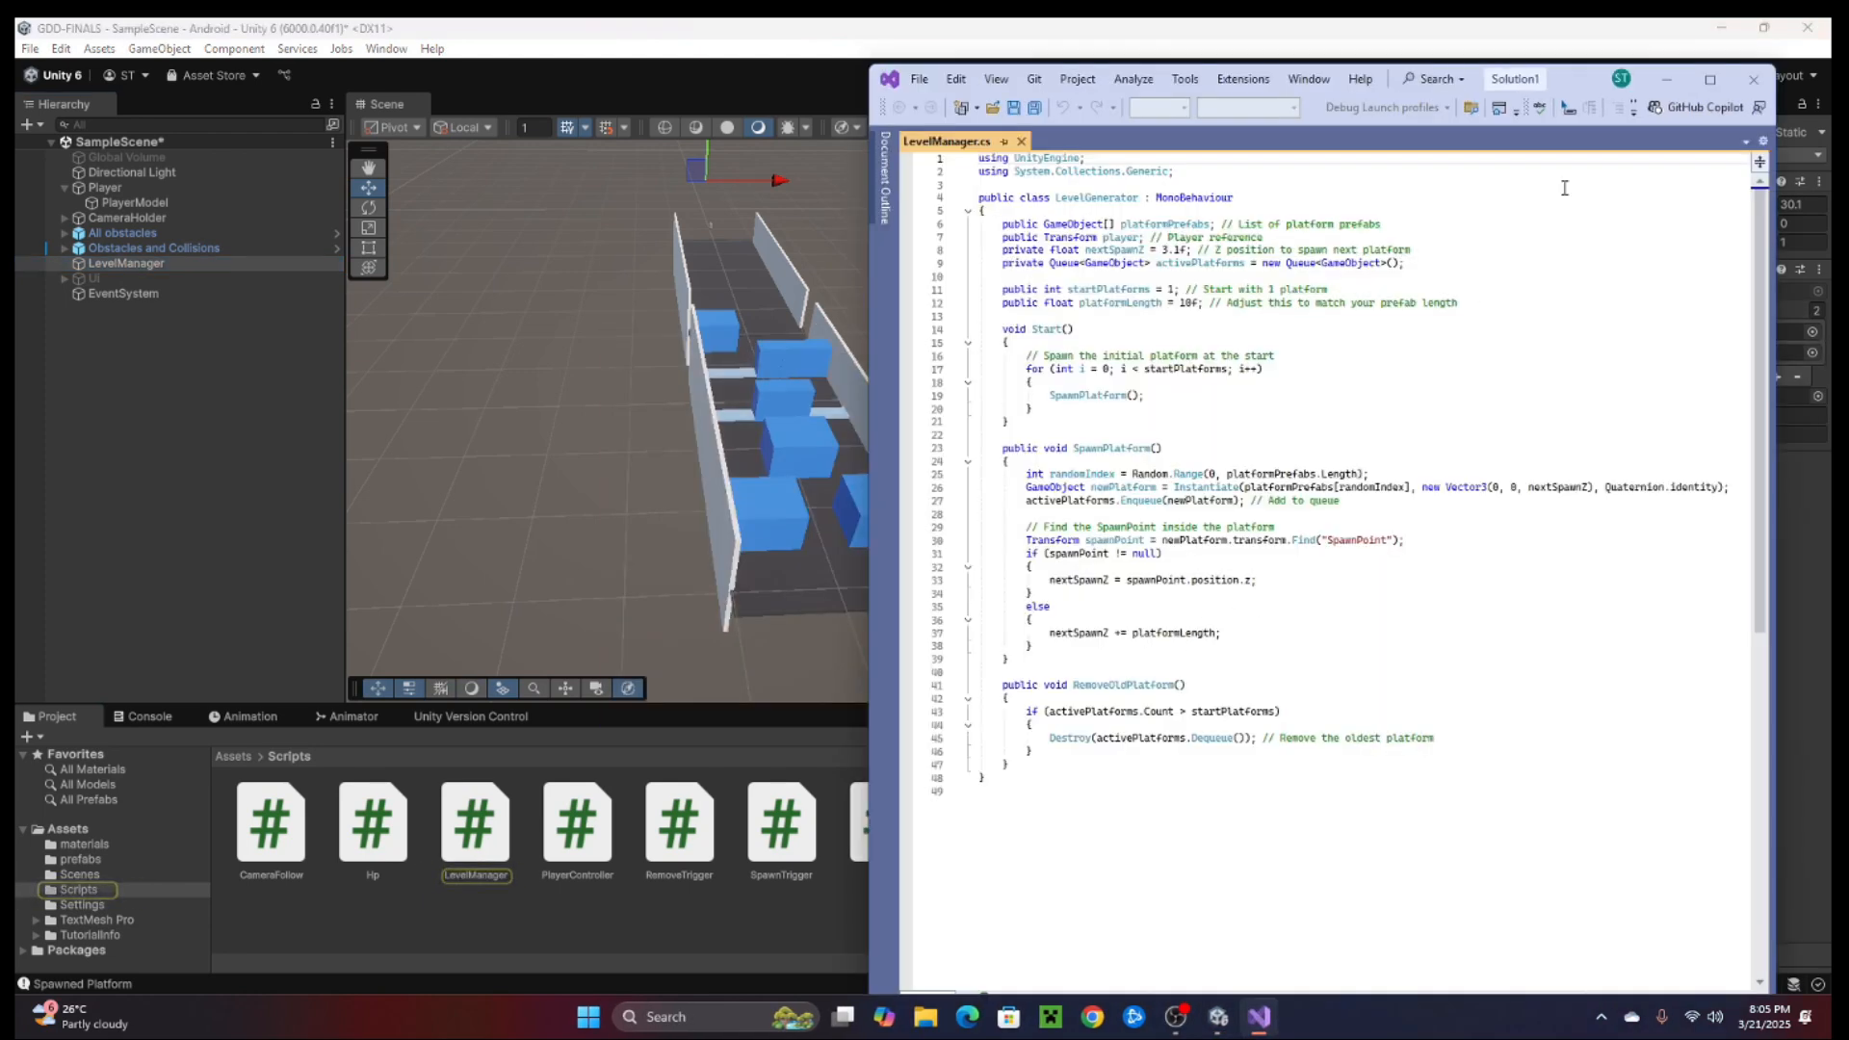
{"action": "left_click_drag", "start_coordinate": [1579, 84], "coordinate": [956, 115]}
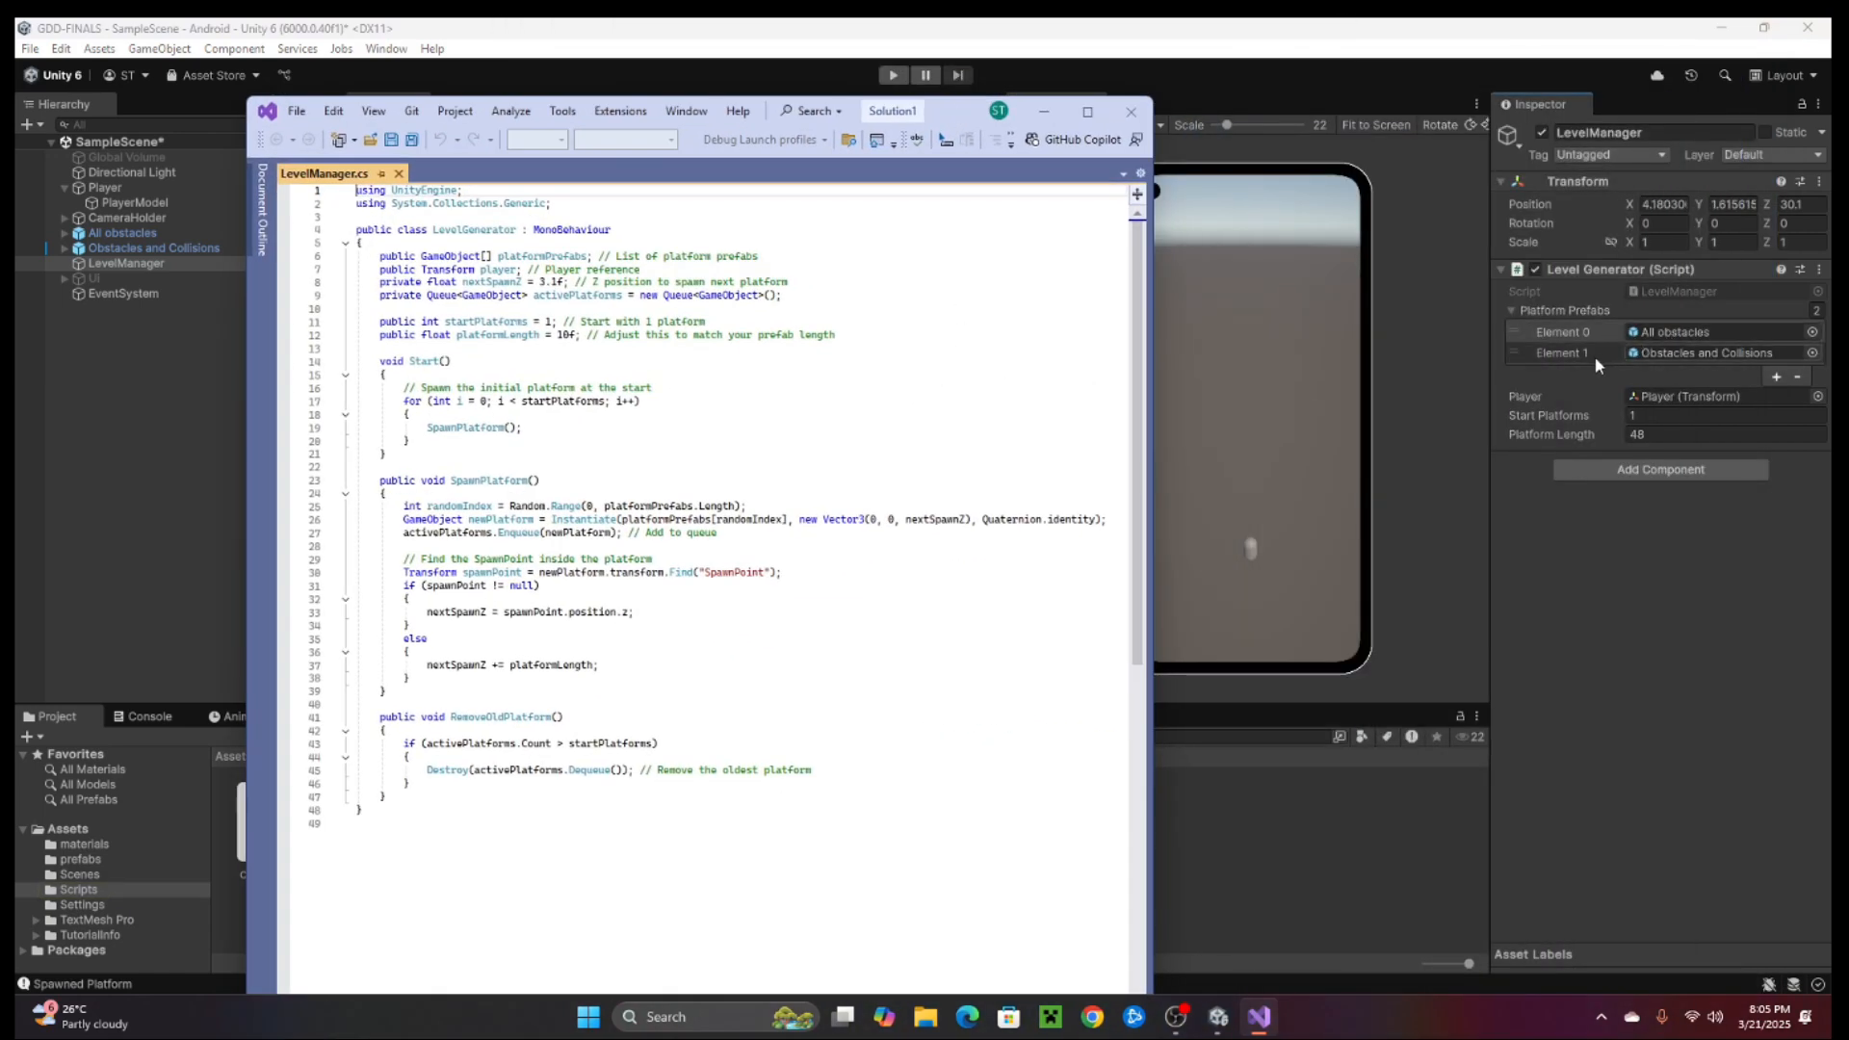
Review the LevelManager script's player, nextSpawnZ, activePlatforms, startPlatforms and platformLength declarations, and close the code editor.
{"action": "double_click", "coordinate": [399, 272]}
{"action": "left_click_drag", "start_coordinate": [399, 272], "coordinate": [553, 292]}
{"action": "double_click", "coordinate": [394, 286]}
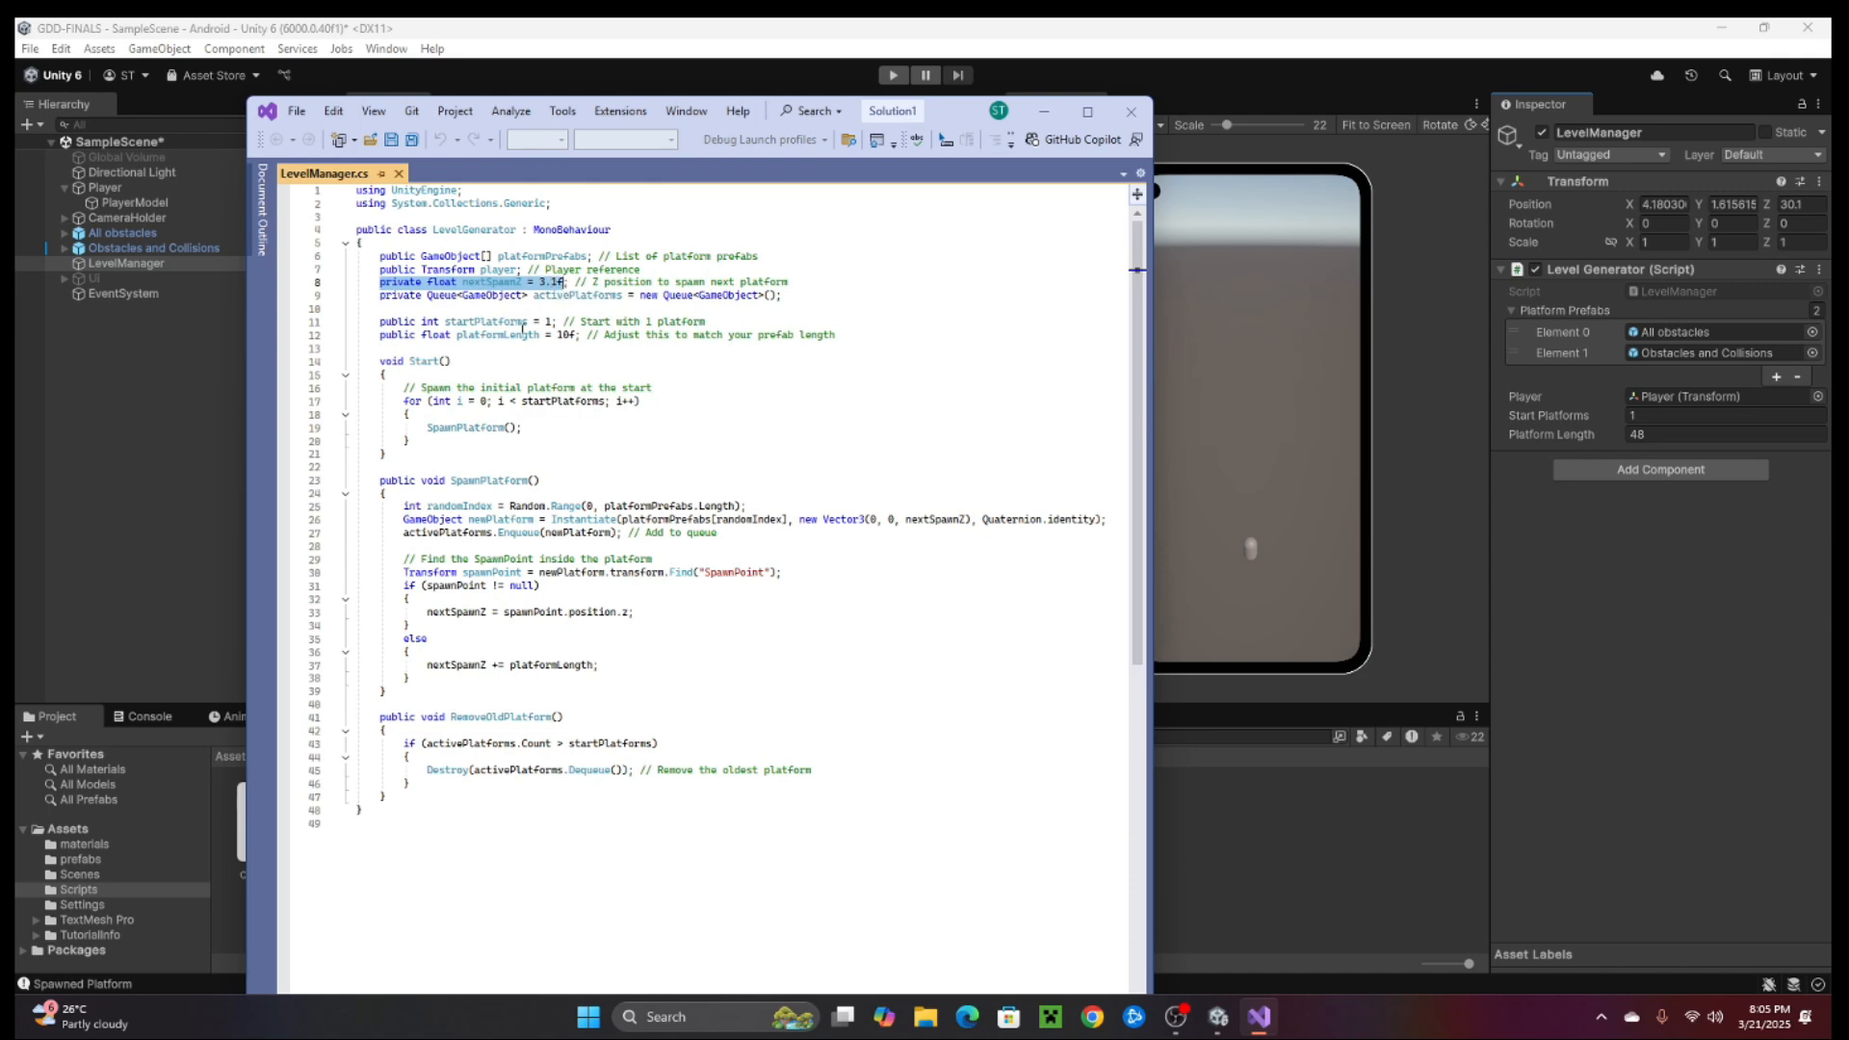
{"action": "left_click", "coordinate": [654, 418]}
{"action": "left_click_drag", "start_coordinate": [357, 321], "coordinate": [378, 328]}
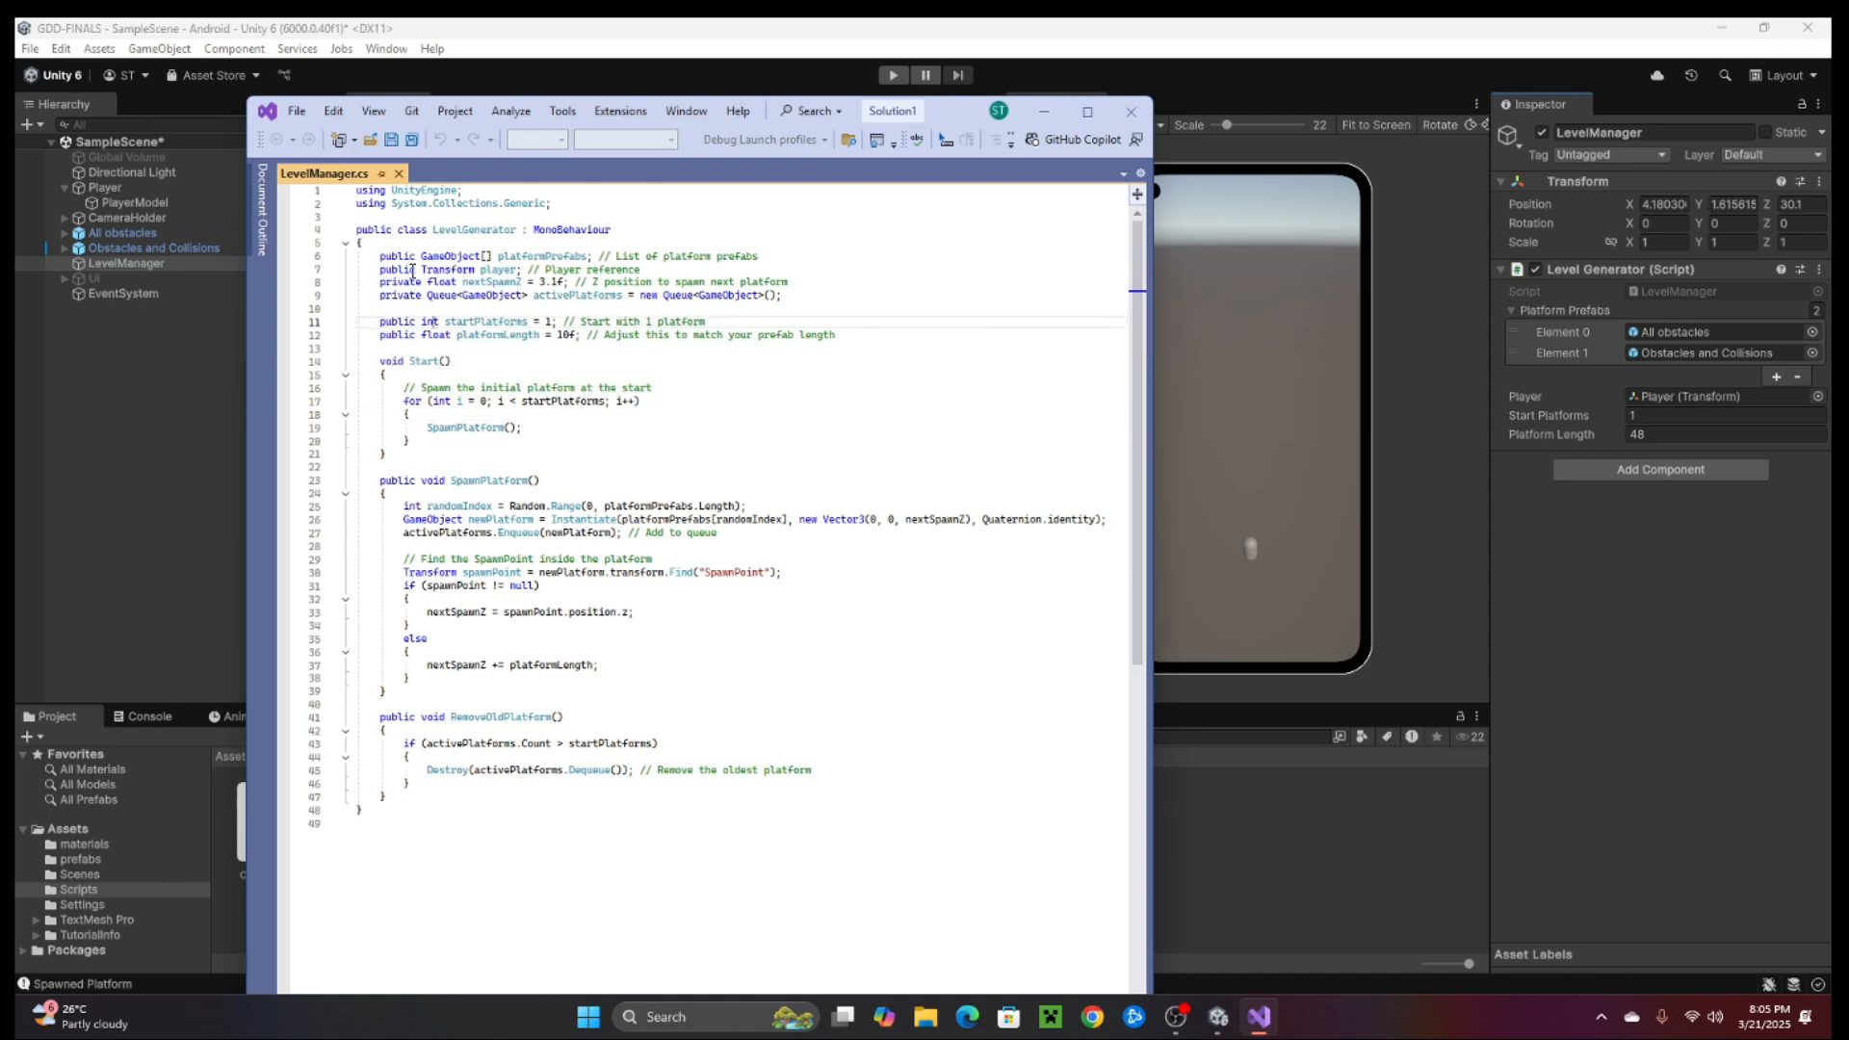
{"action": "left_click_drag", "start_coordinate": [380, 282], "coordinate": [554, 282]}
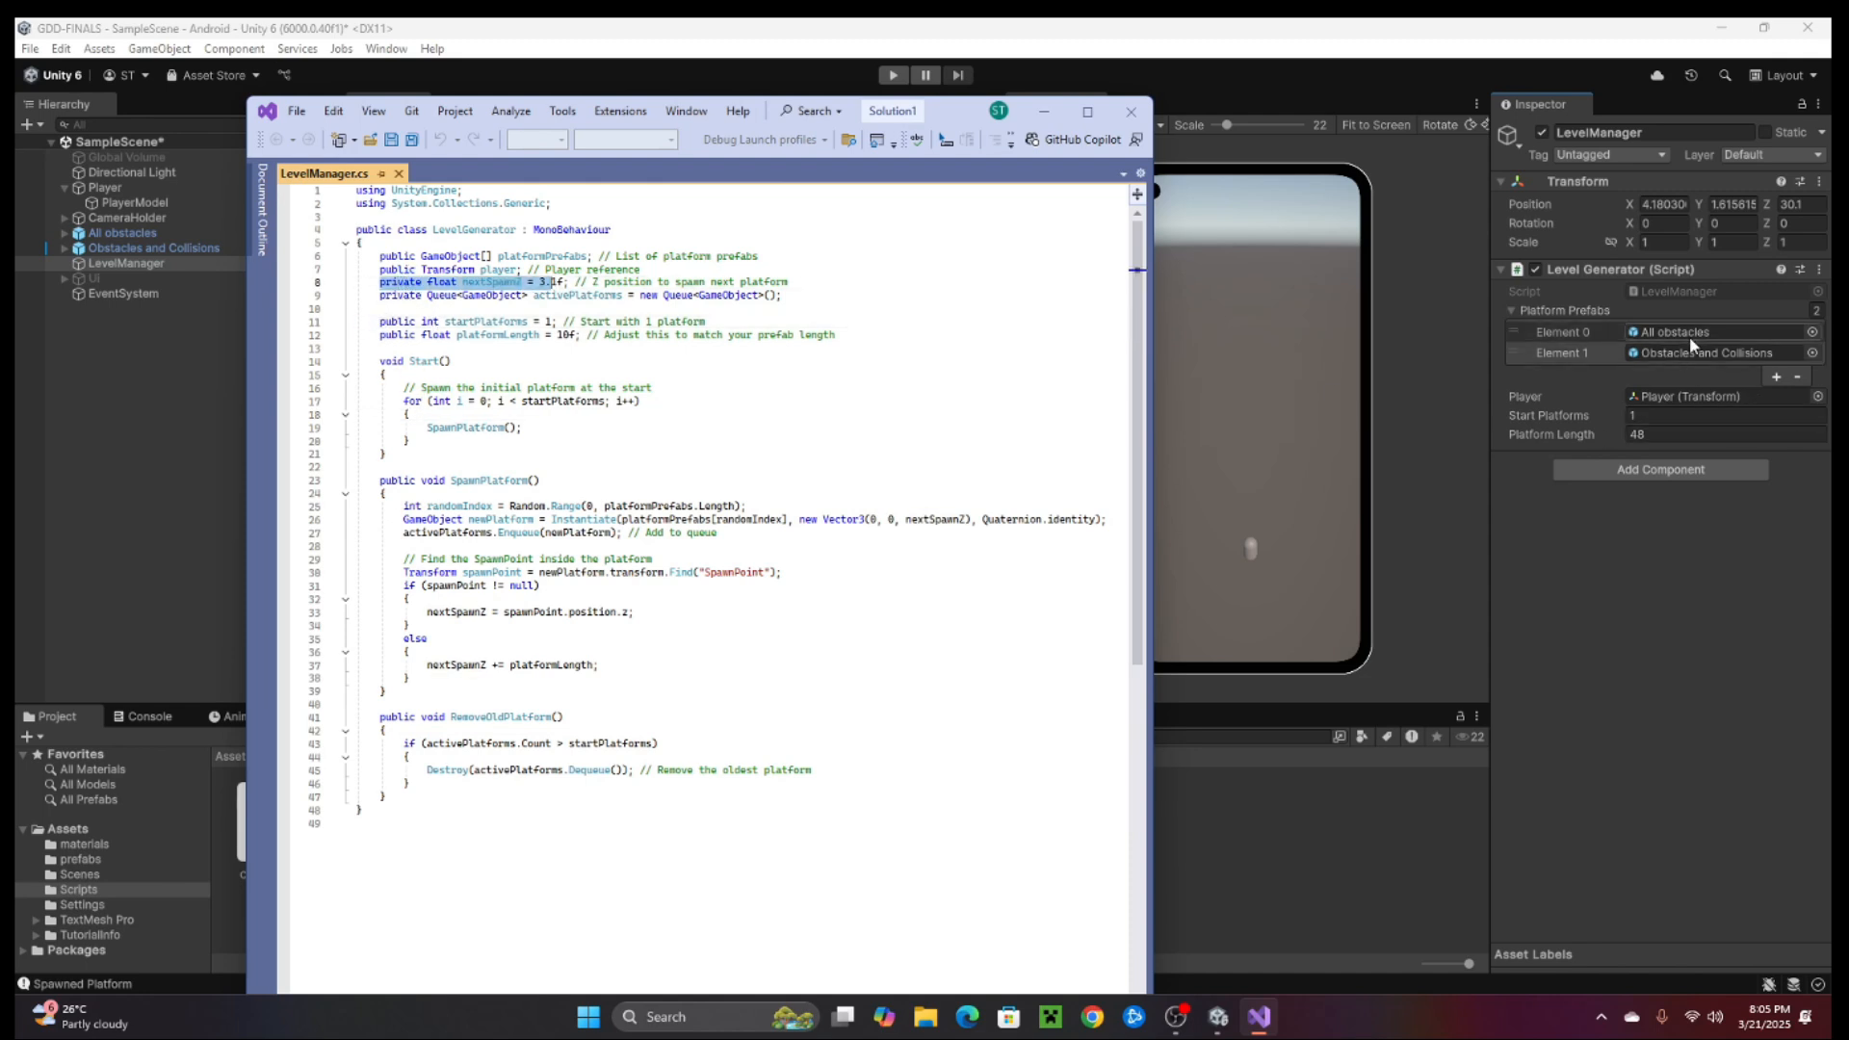
{"action": "left_click", "coordinate": [386, 272]}
{"action": "left_click_drag", "start_coordinate": [380, 296], "coordinate": [697, 301]}
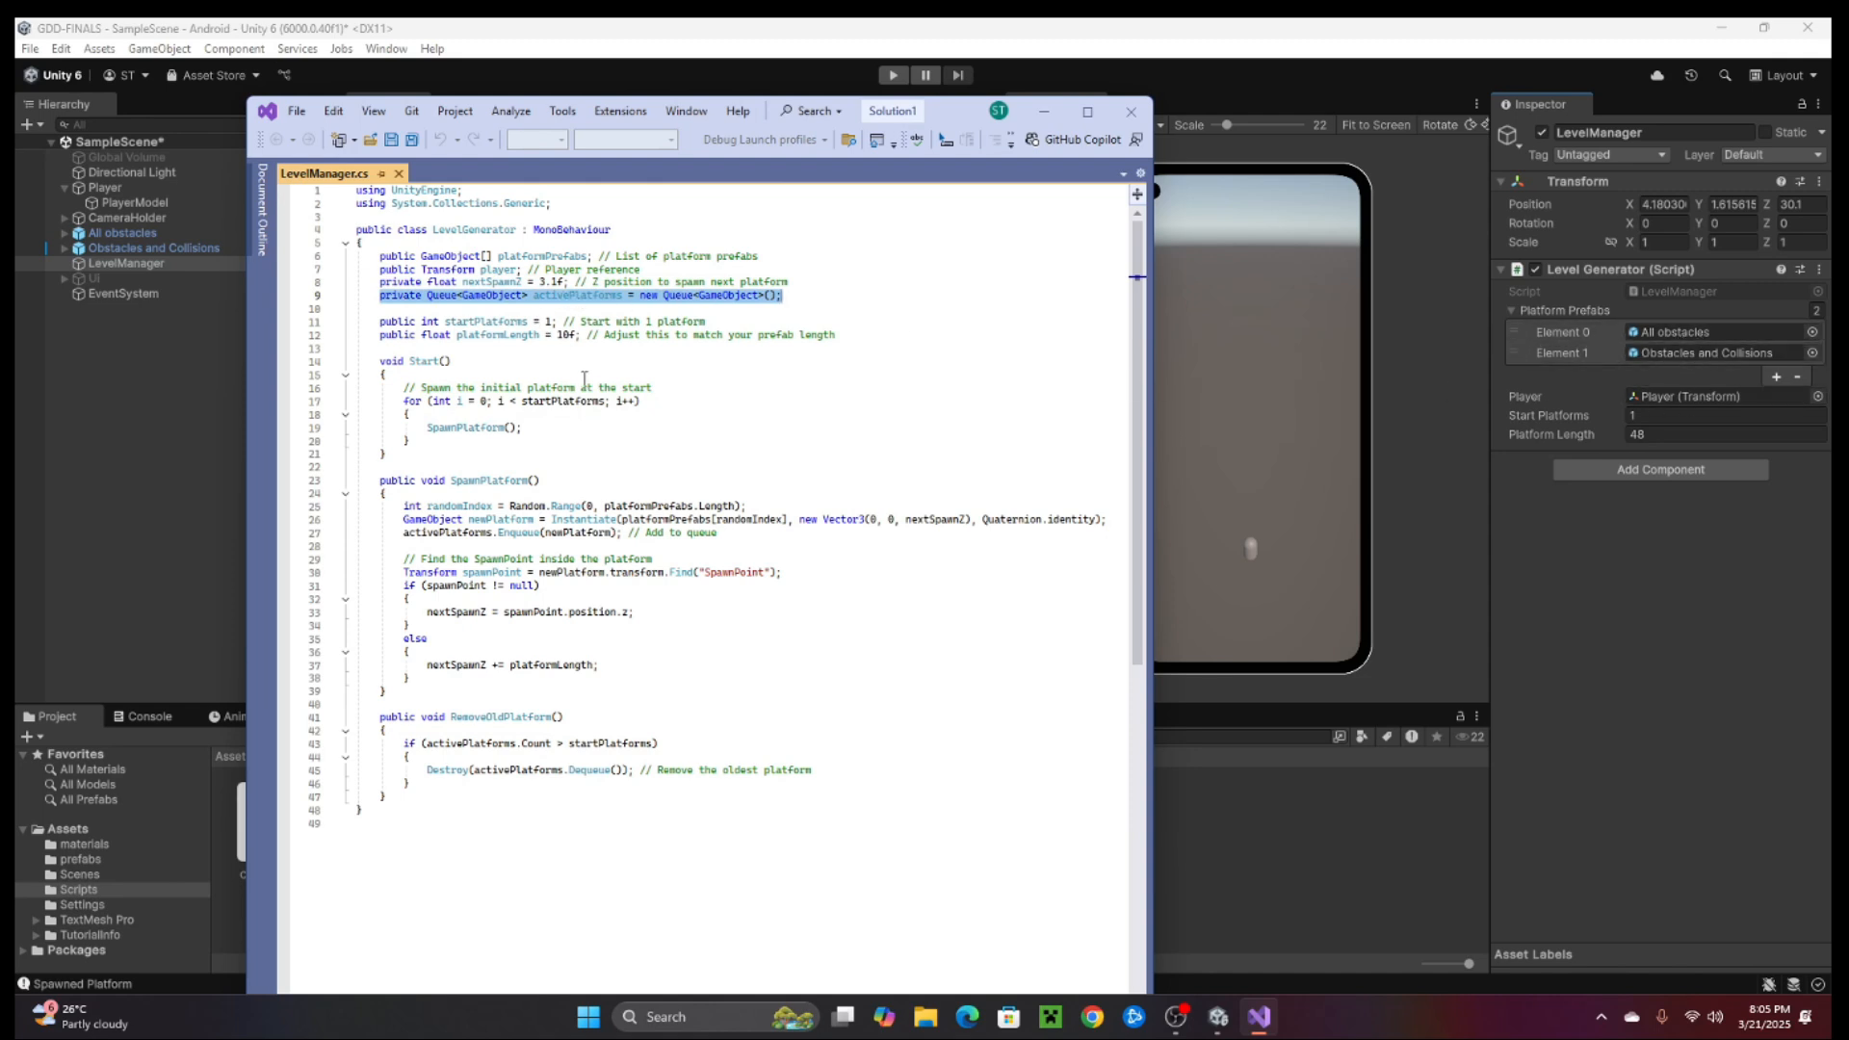
{"action": "left_click", "coordinate": [487, 373]}
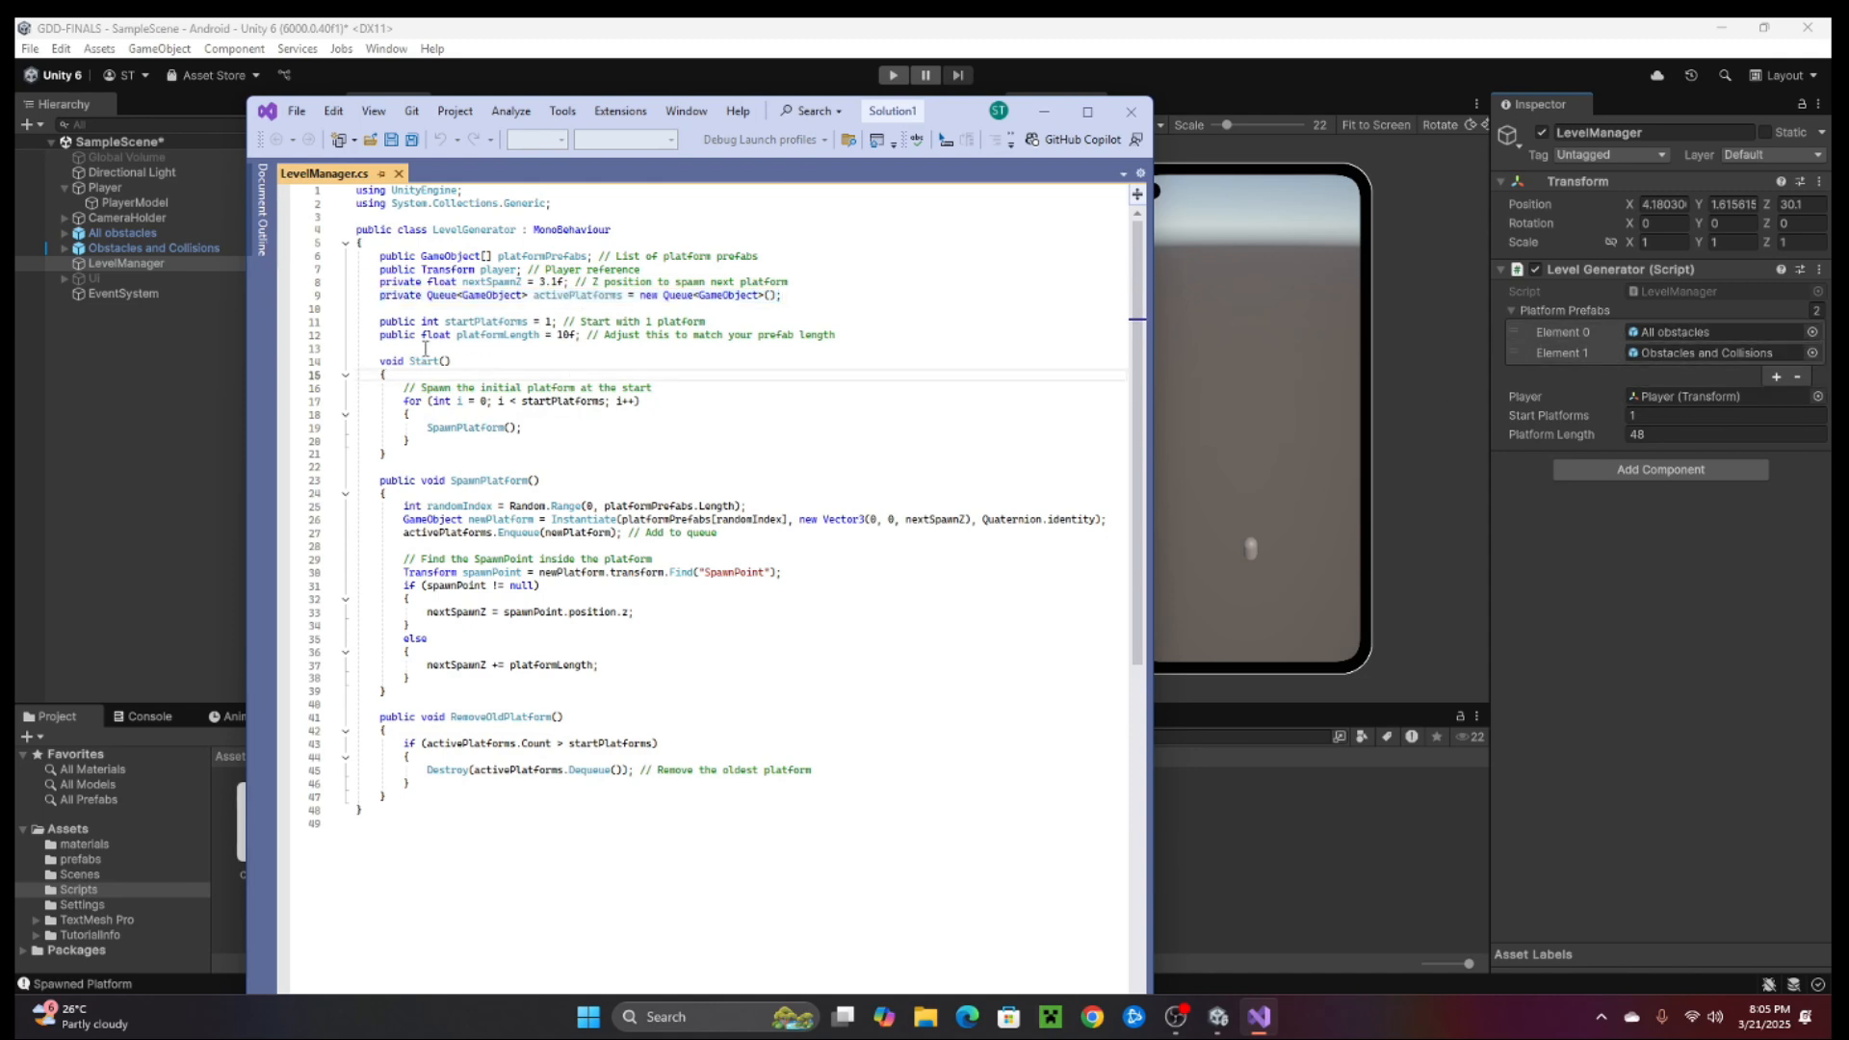
{"action": "left_click_drag", "start_coordinate": [380, 323], "coordinate": [541, 339]}
{"action": "left_click", "coordinate": [443, 379]}
{"action": "left_click", "coordinate": [1131, 110]}
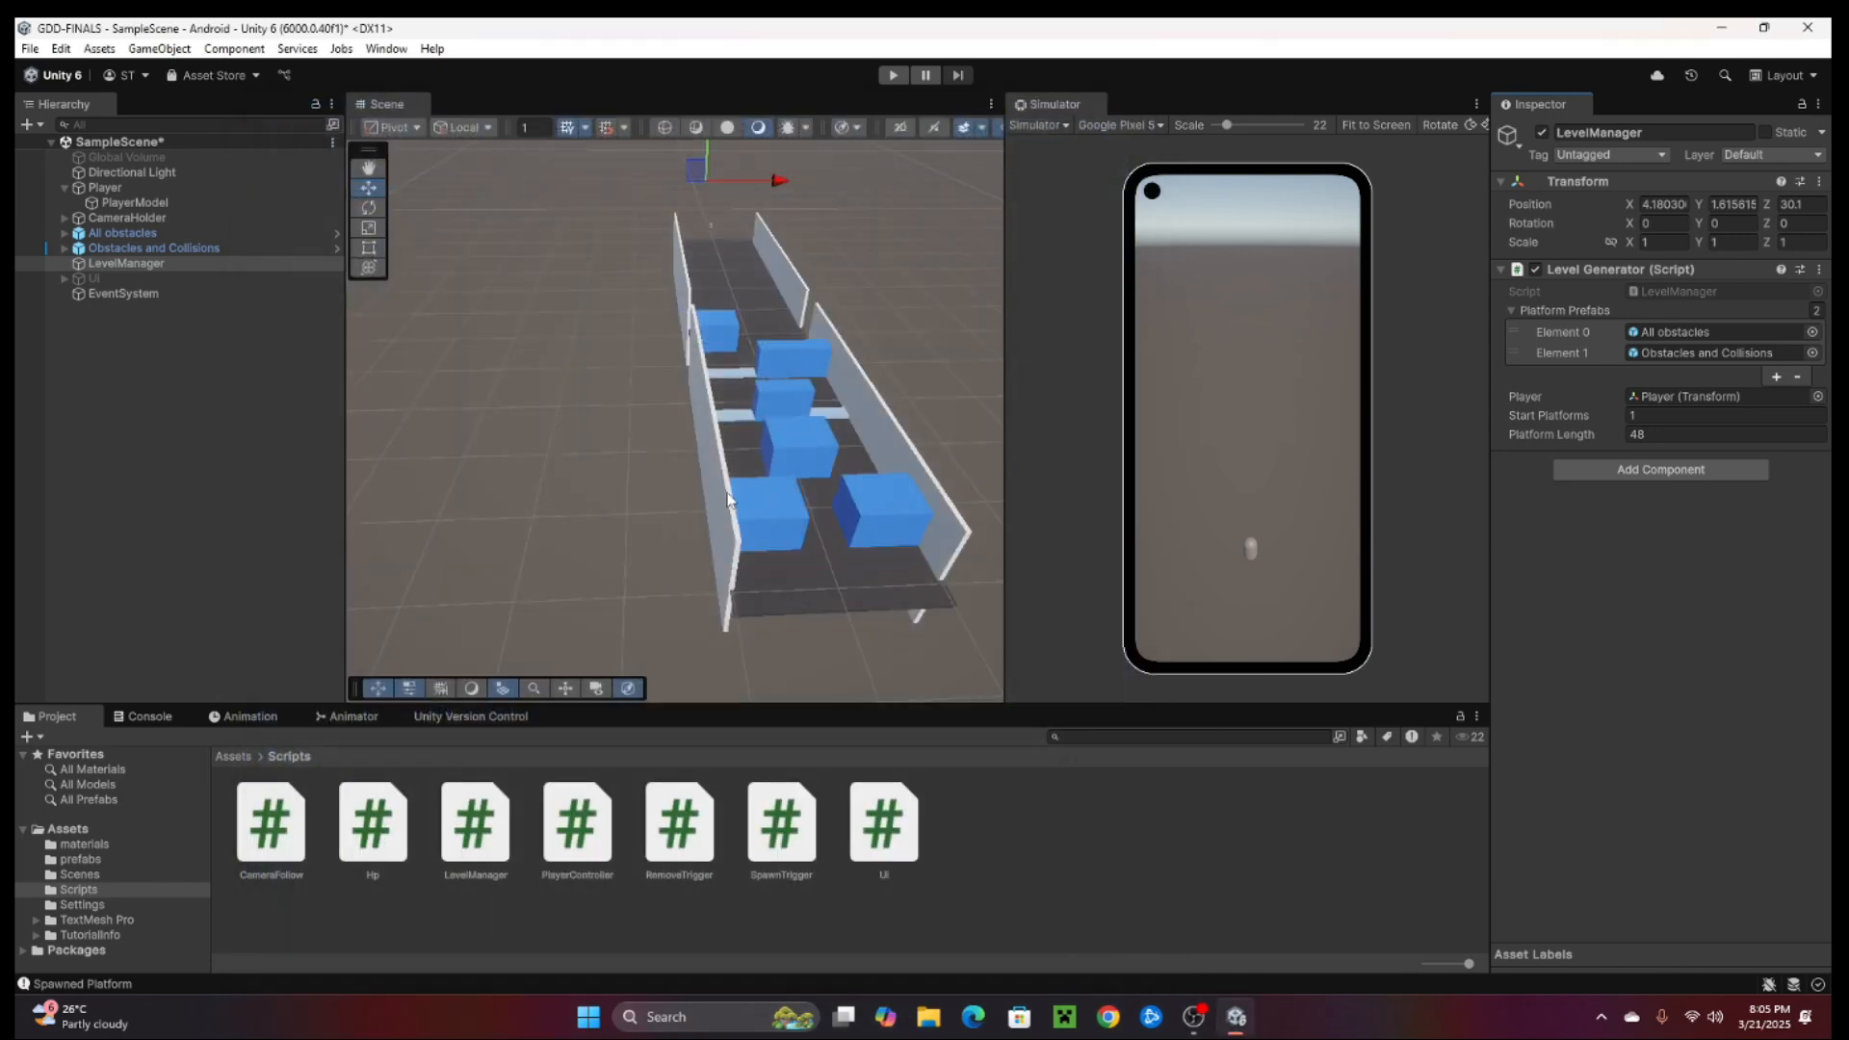
Remove and re-add the second Platform Prefabs element of LevelManager, assigning the scene's Obstacles and Collisions object to it.
{"action": "right_click_drag", "start_coordinate": [772, 436], "coordinate": [647, 436]}
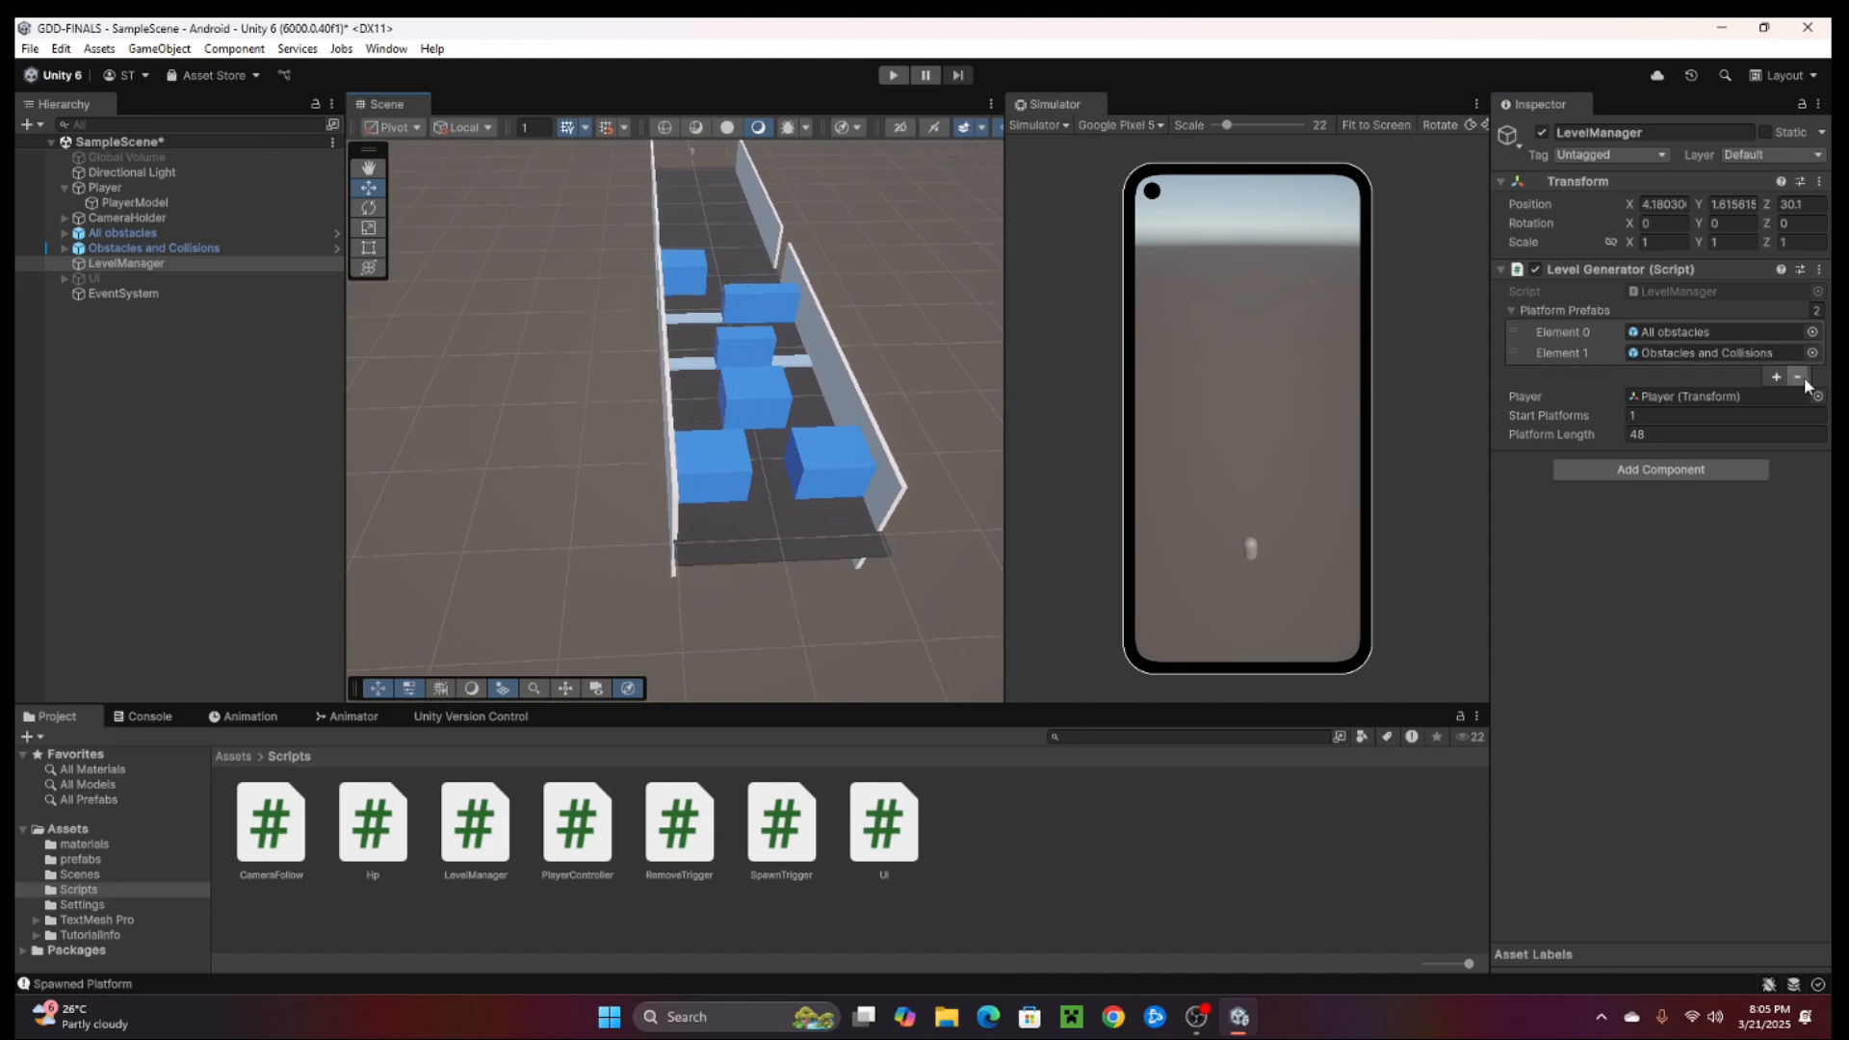
{"action": "left_click", "coordinate": [1797, 376]}
{"action": "left_click", "coordinate": [1772, 355]}
{"action": "left_click_drag", "start_coordinate": [154, 247], "coordinate": [1650, 344]}
{"action": "middle_click_drag", "start_coordinate": [698, 352], "coordinate": [652, 375]}
{"action": "left_click_drag", "start_coordinate": [652, 374], "coordinate": [590, 433], "text": "alt"}
{"action": "middle_click_drag", "start_coordinate": [743, 310], "coordinate": [692, 391]}
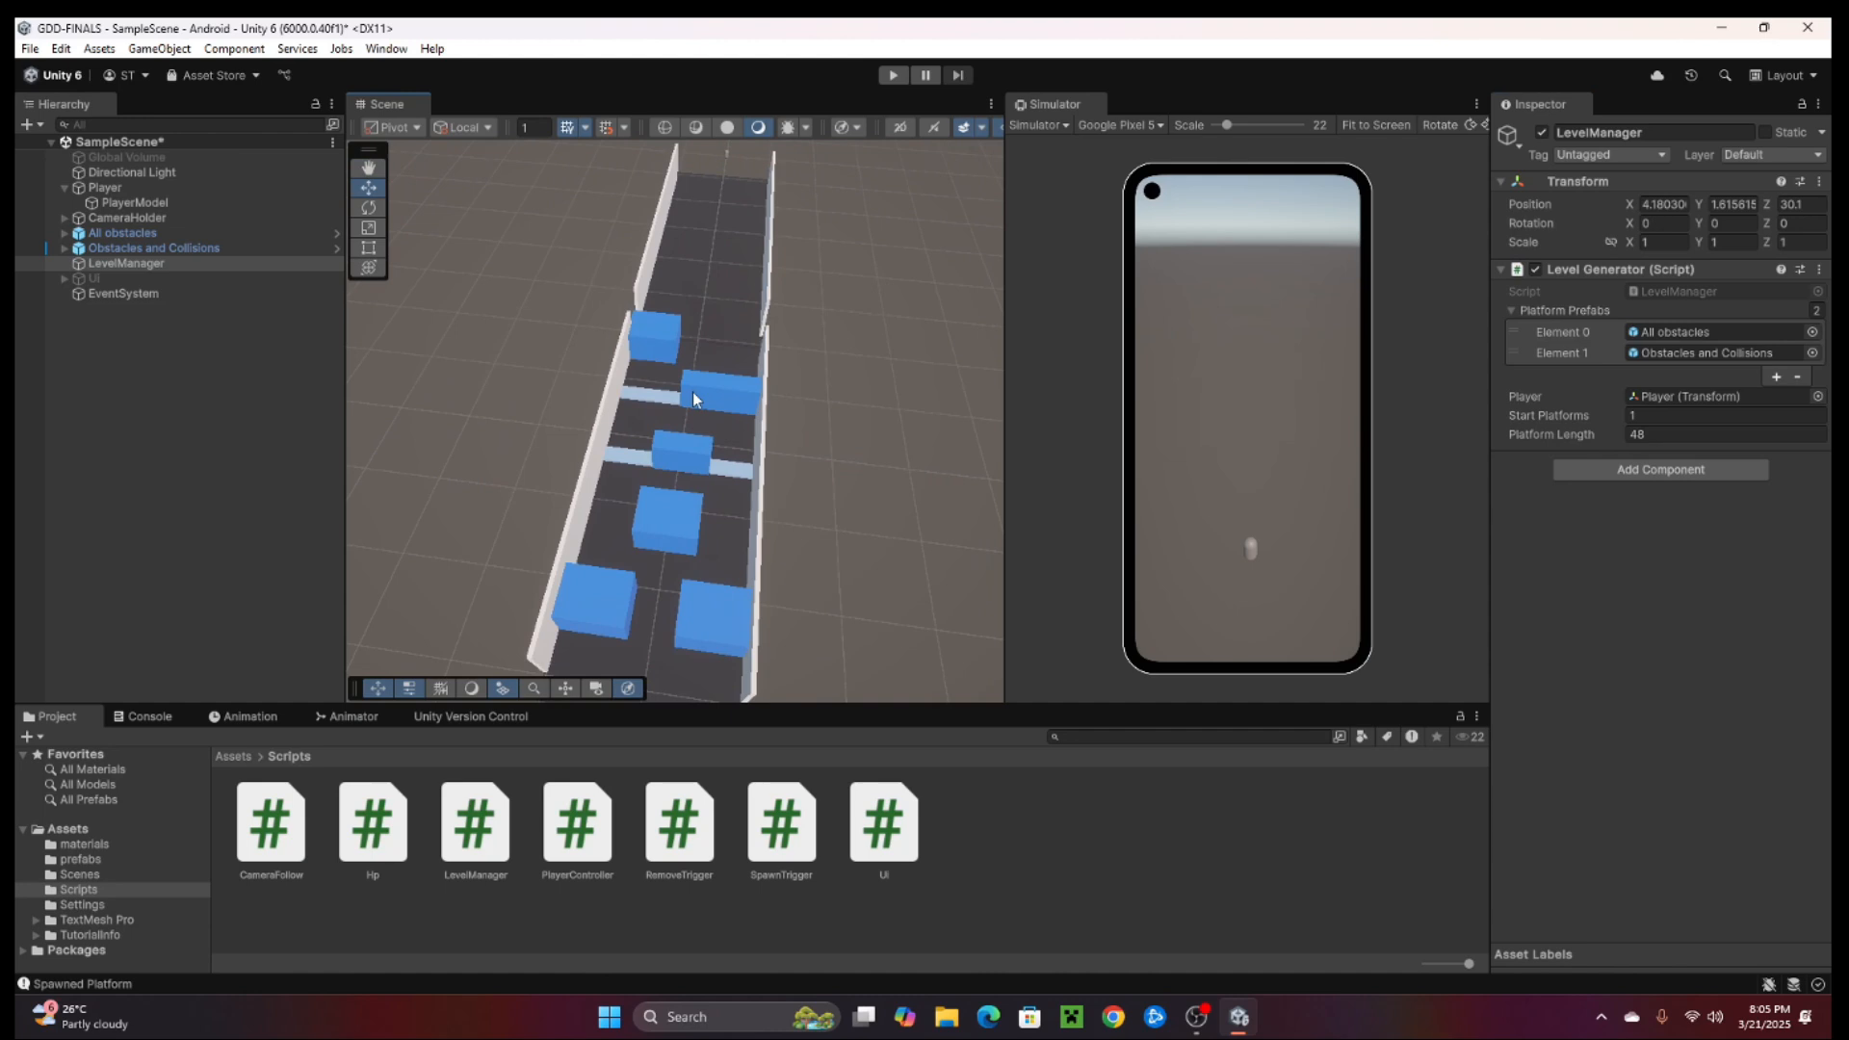
Play-test the level in the simulator, steering and jumping the player past the obstacles onto newly spawned platforms, and stop play mode.
{"action": "left_click", "coordinate": [891, 76]}
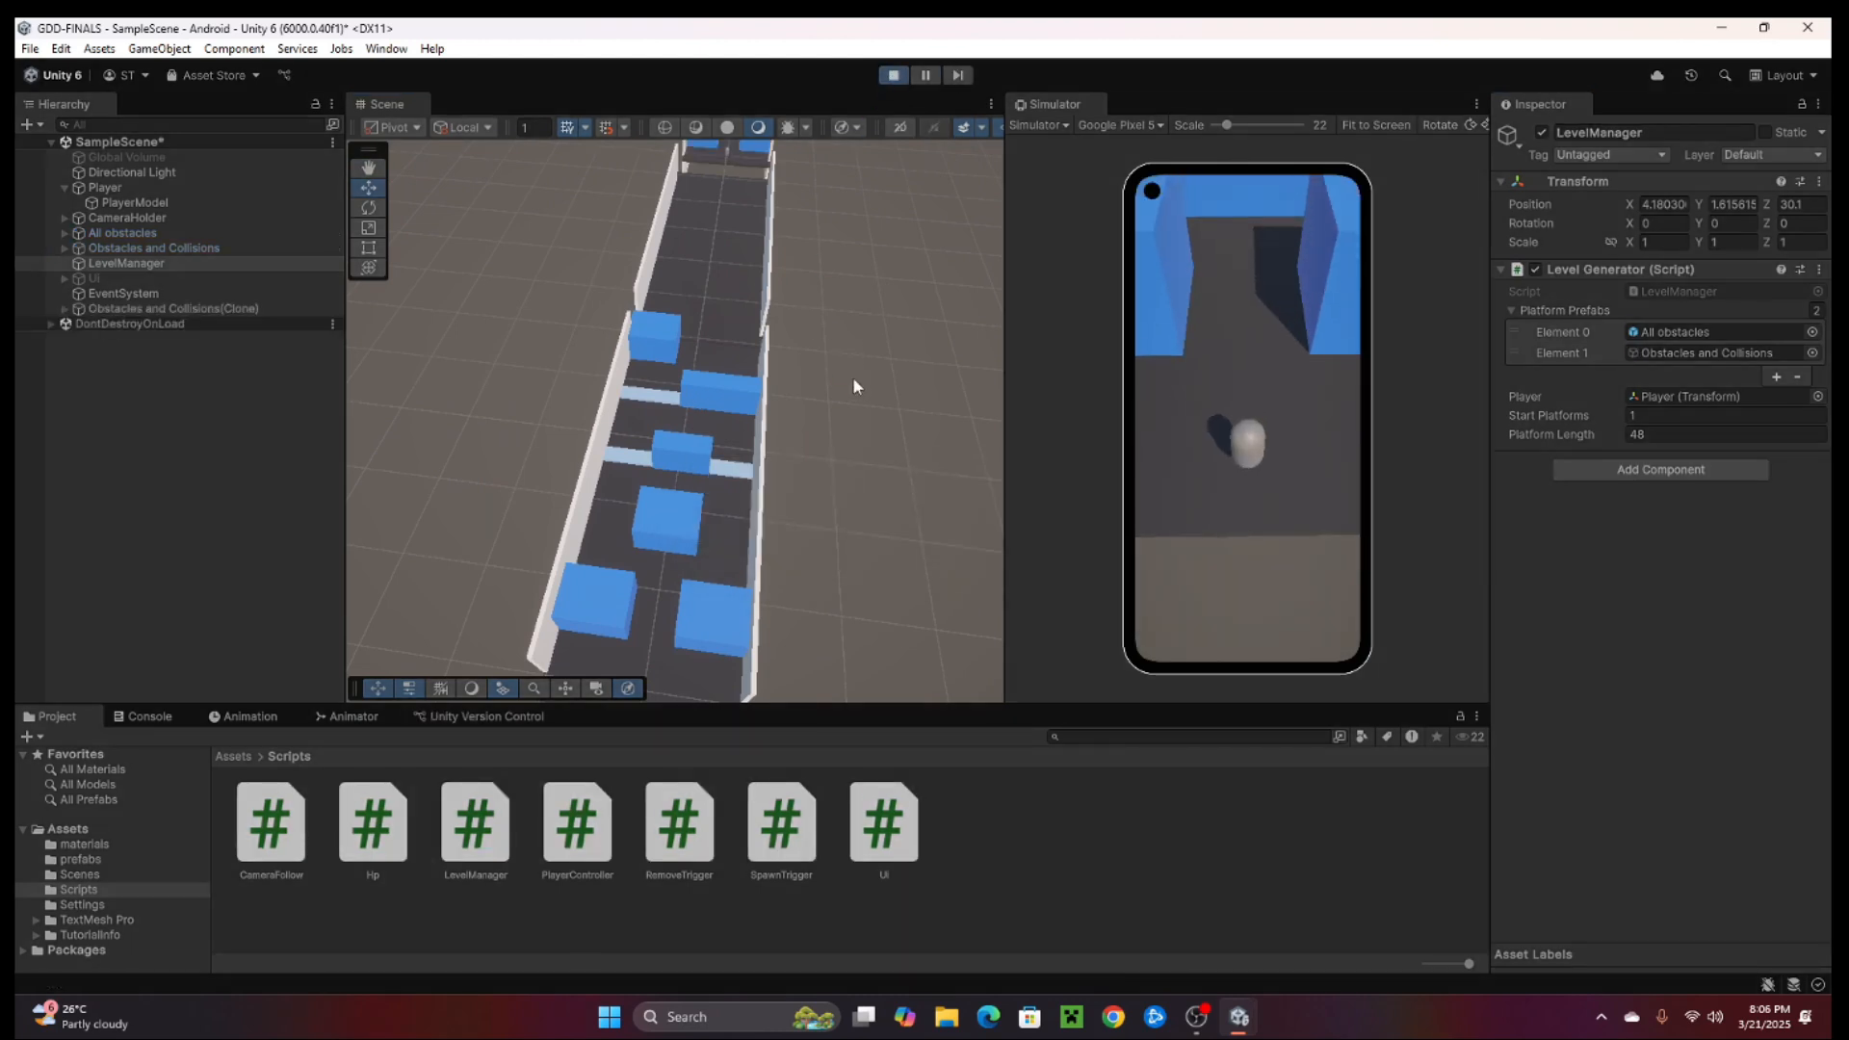
{"action": "left_click", "coordinate": [1274, 393]}
{"action": "key", "text": "a"}
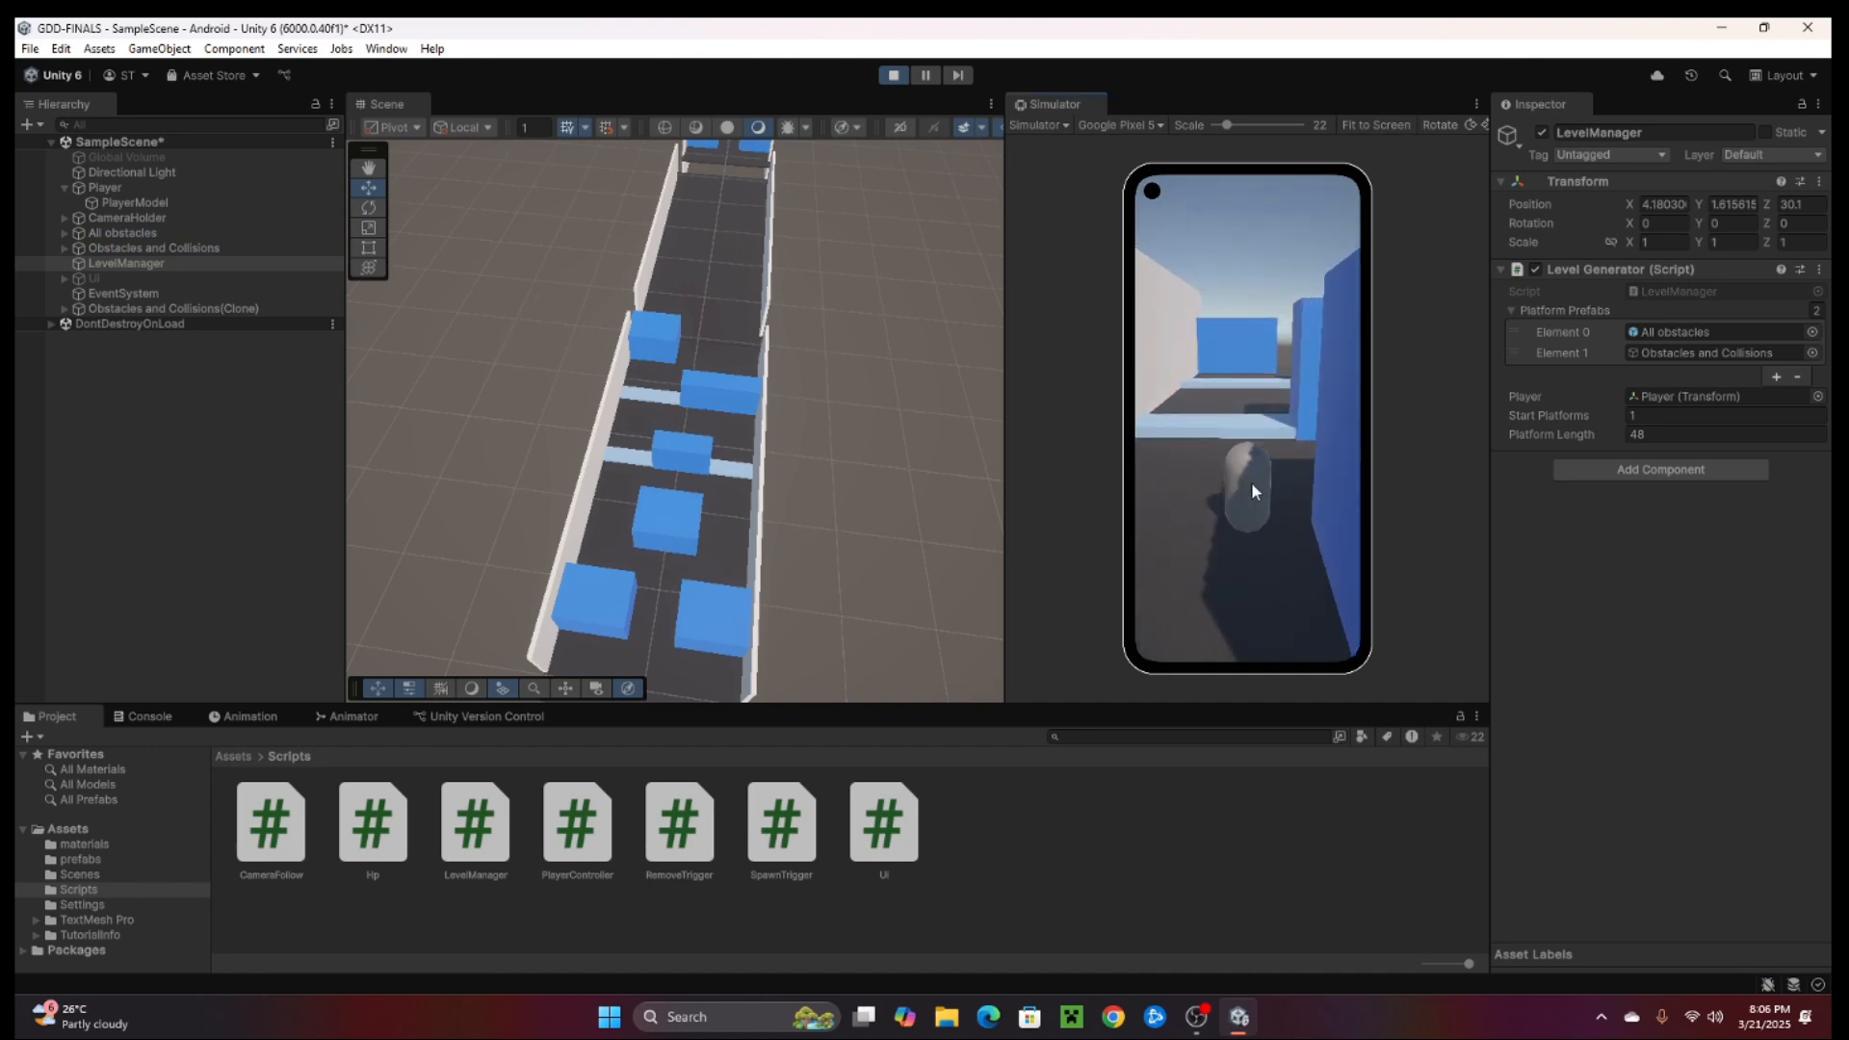
{"action": "key", "text": "space"}
{"action": "left_click_drag", "start_coordinate": [1239, 562], "coordinate": [1157, 485]}
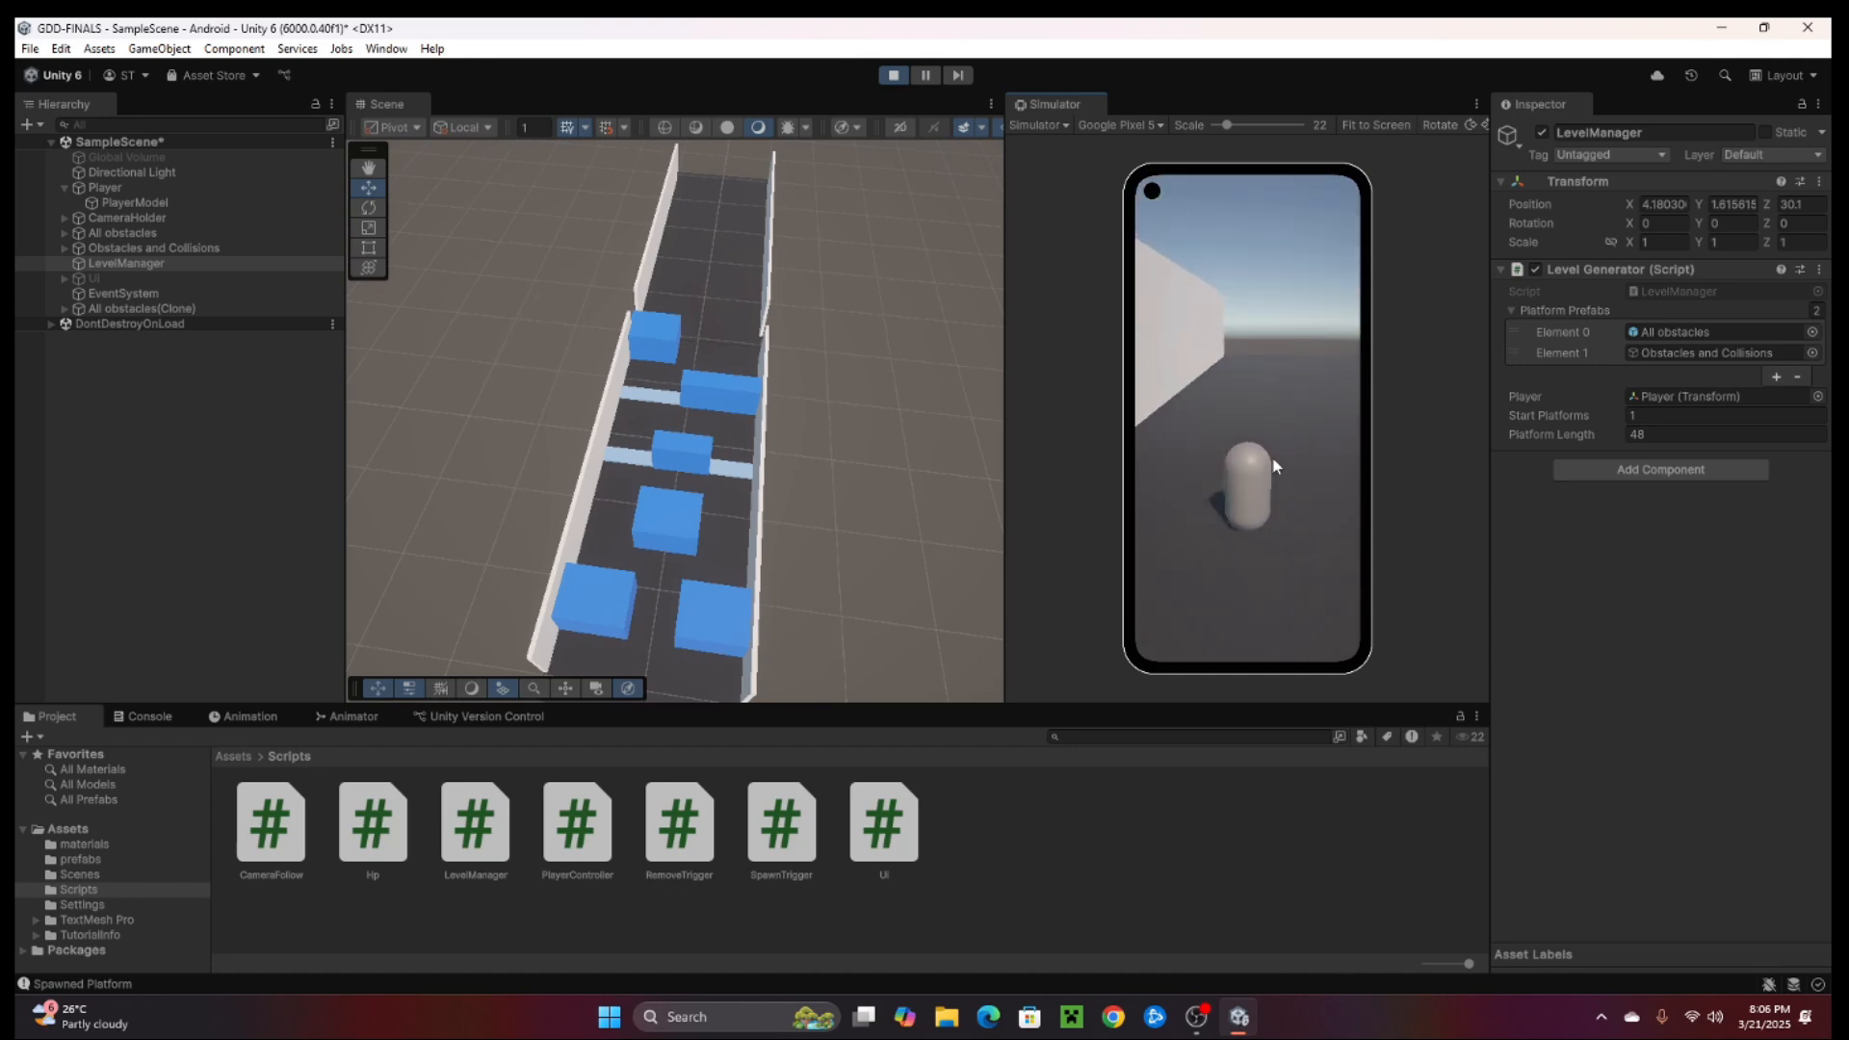
{"action": "mouse_move", "coordinate": [1272, 466]}
{"action": "left_mouse_down"}
{"action": "mouse_move", "coordinate": [1325, 456]}
{"action": "mouse_move", "coordinate": [1227, 458]}
{"action": "mouse_move", "coordinate": [1310, 464]}
{"action": "mouse_move", "coordinate": [1242, 466]}
{"action": "left_mouse_up"}
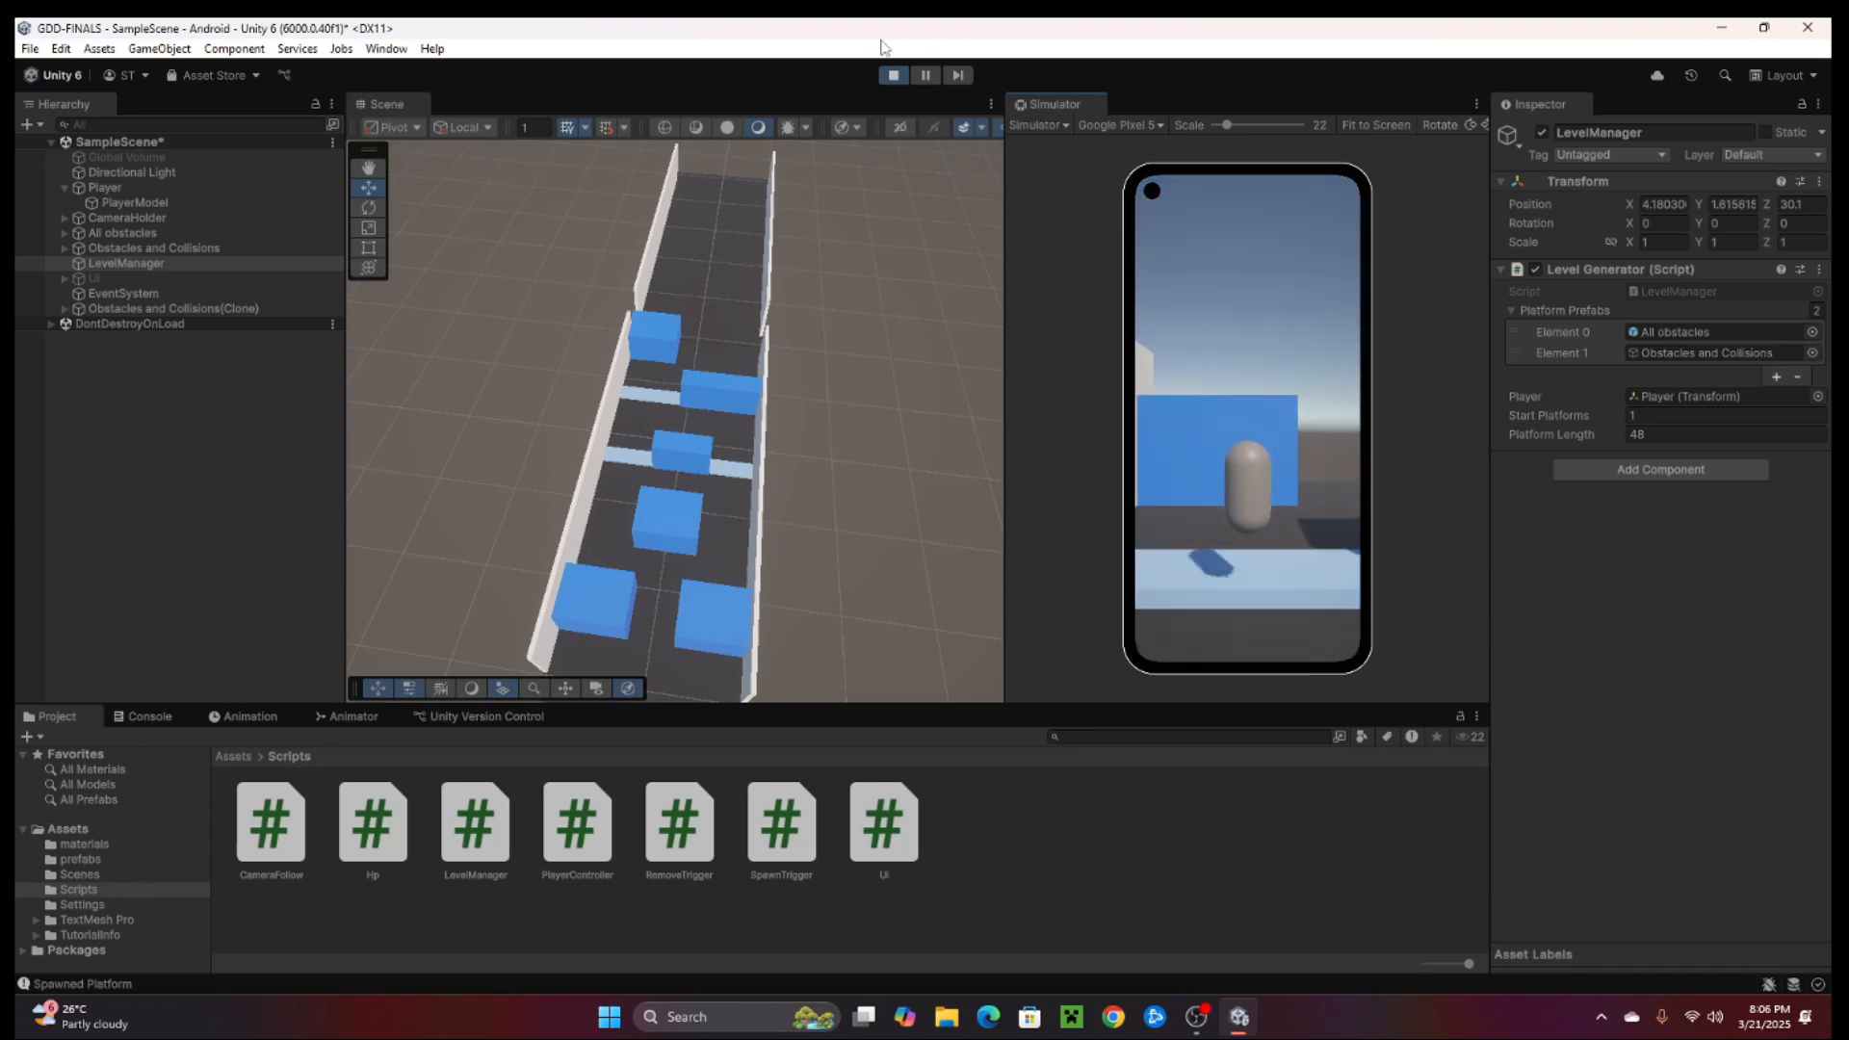
{"action": "left_click", "coordinate": [893, 76]}
Expand the Obstacles and Collisions object in the hierarchy to examine its child objects alongside the track.
{"action": "middle_click_drag", "start_coordinate": [500, 354], "coordinate": [553, 280]}
{"action": "right_click_drag", "start_coordinate": [553, 280], "coordinate": [603, 341]}
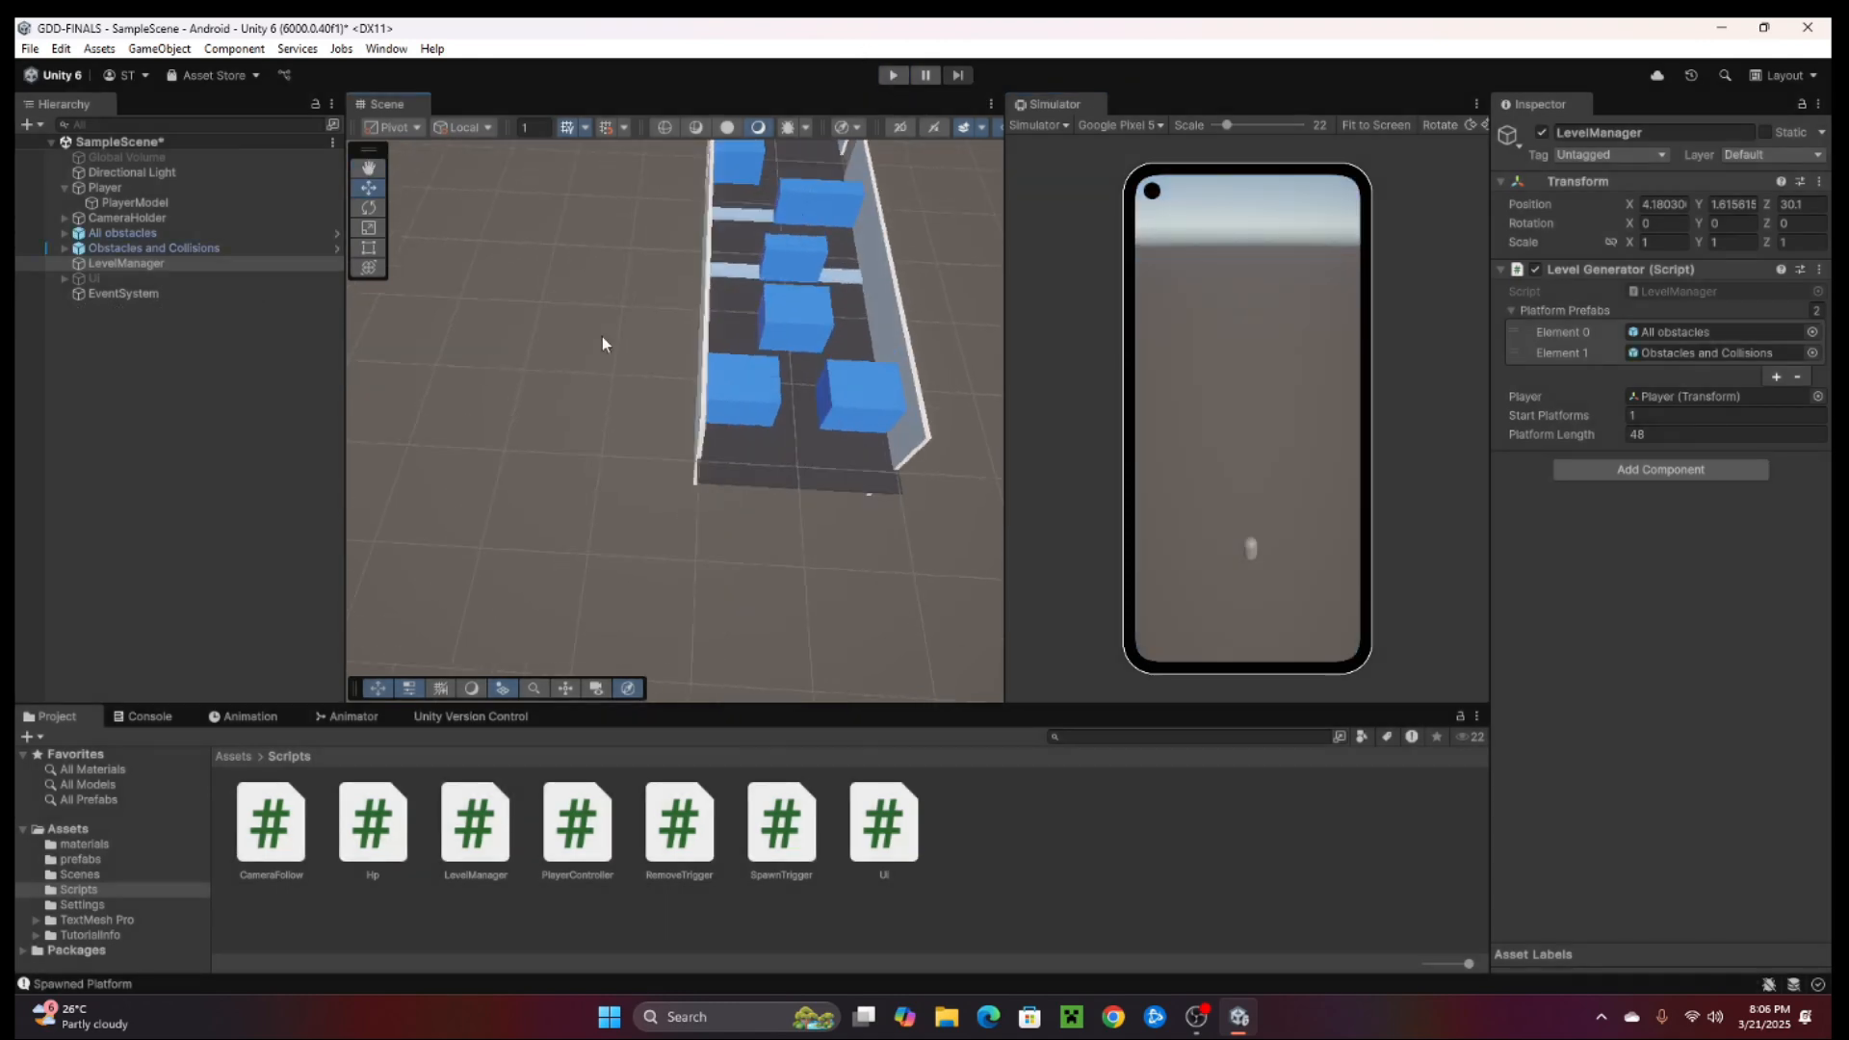
{"action": "middle_click_drag", "start_coordinate": [603, 341], "coordinate": [531, 439]}
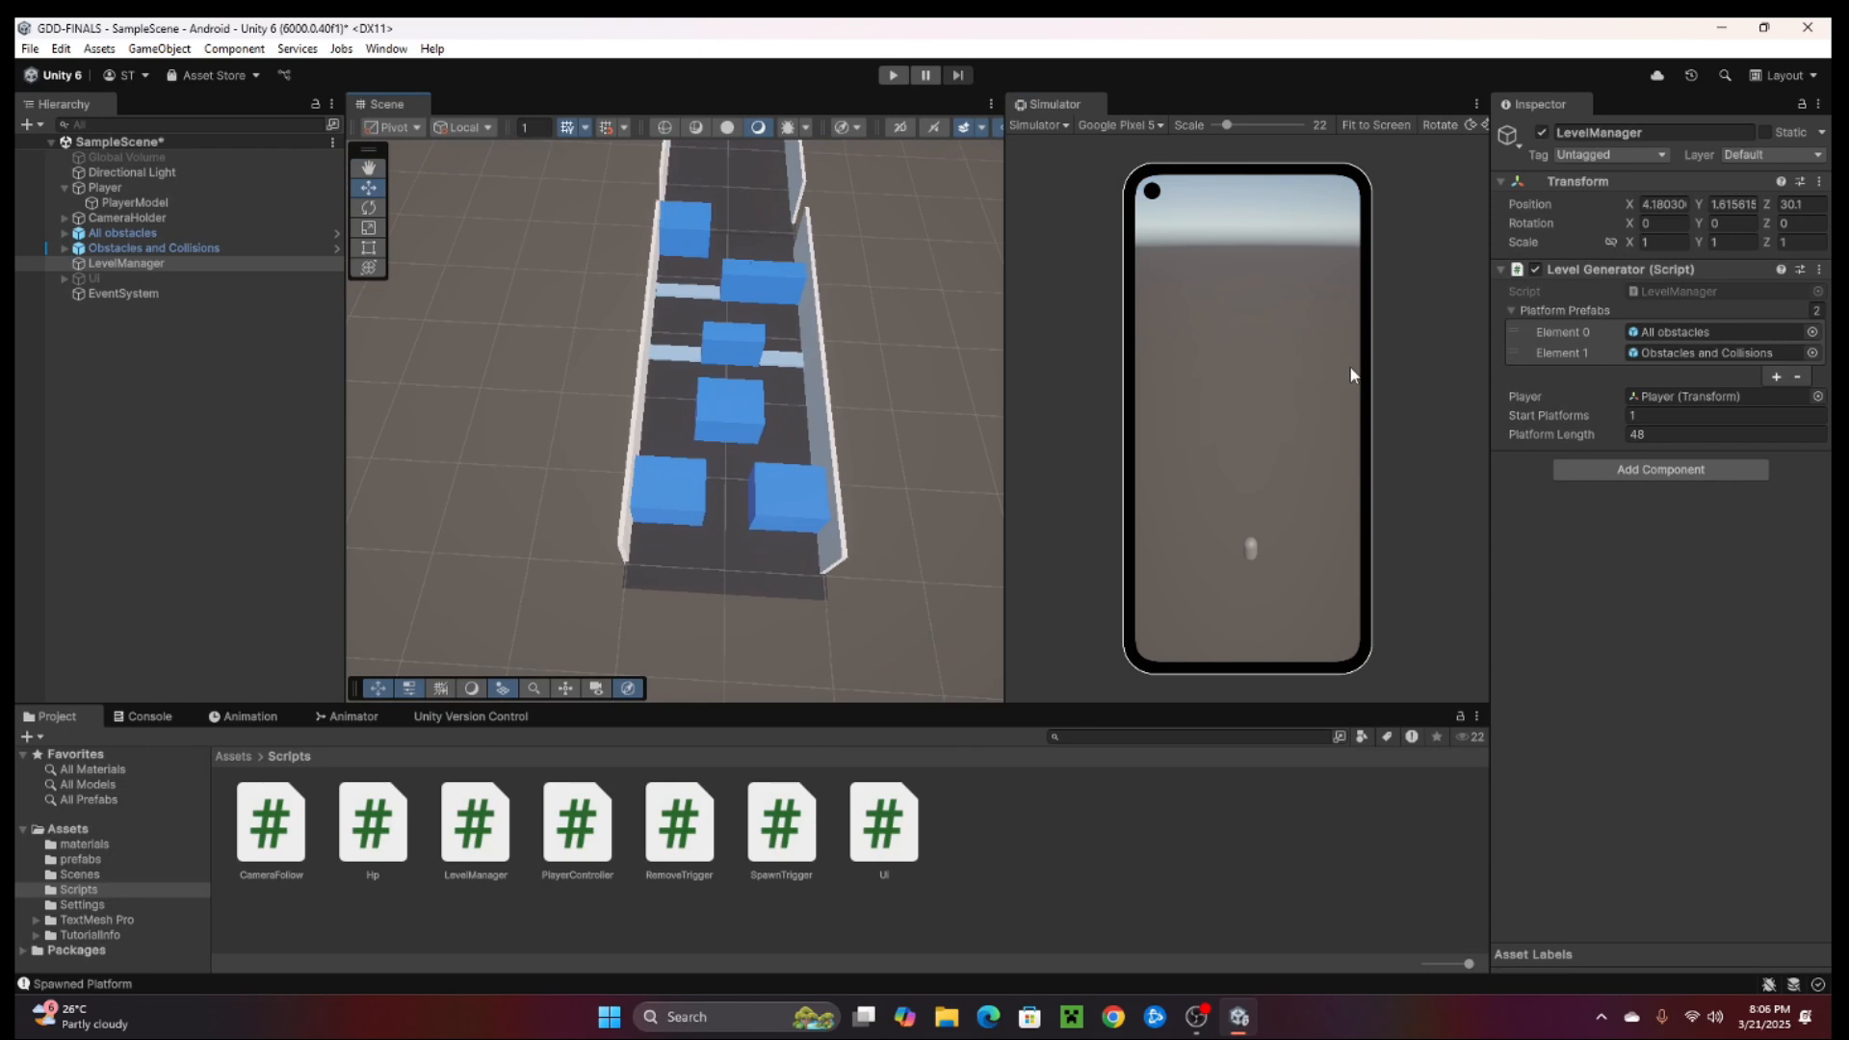
{"action": "left_click", "coordinate": [64, 248]}
{"action": "middle_click_drag", "start_coordinate": [550, 352], "coordinate": [618, 436]}
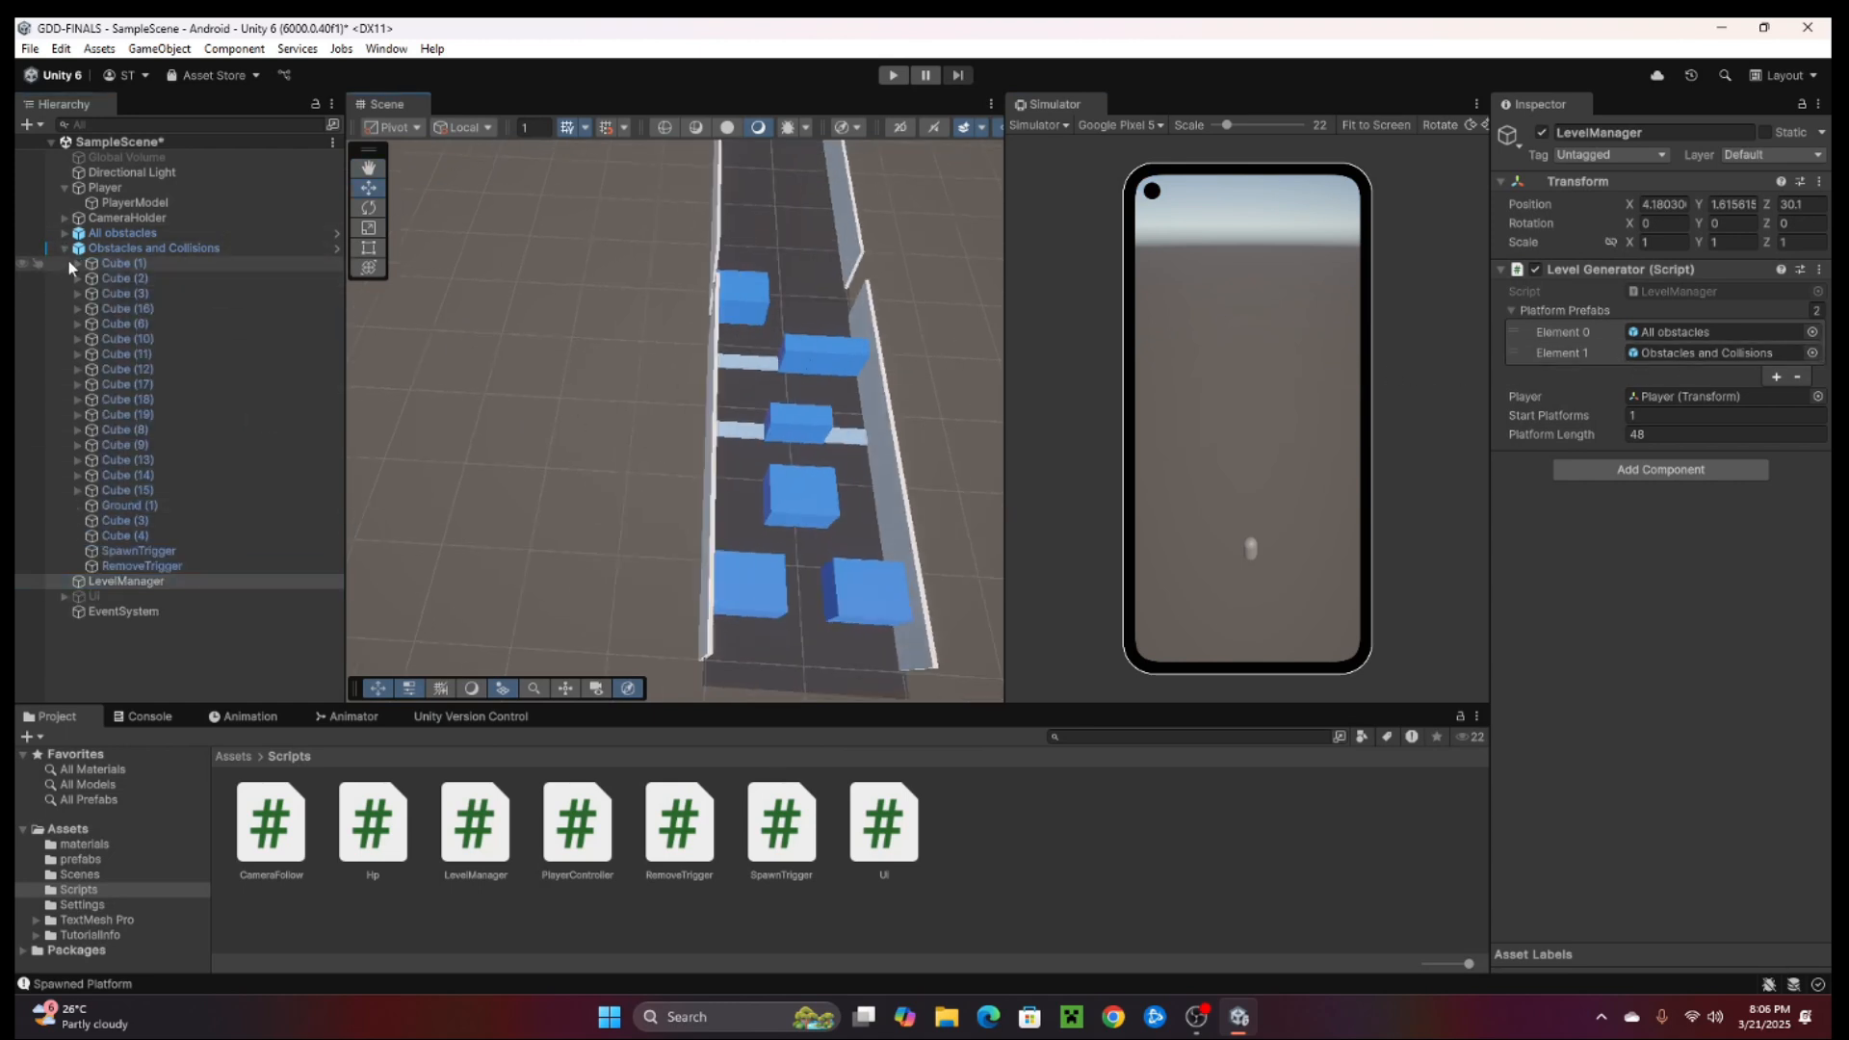
Add a 3D cube to the scene root and move it to the open ground beside the obstacle track.
{"action": "left_click", "coordinate": [172, 582]}
{"action": "right_click", "coordinate": [152, 666]}
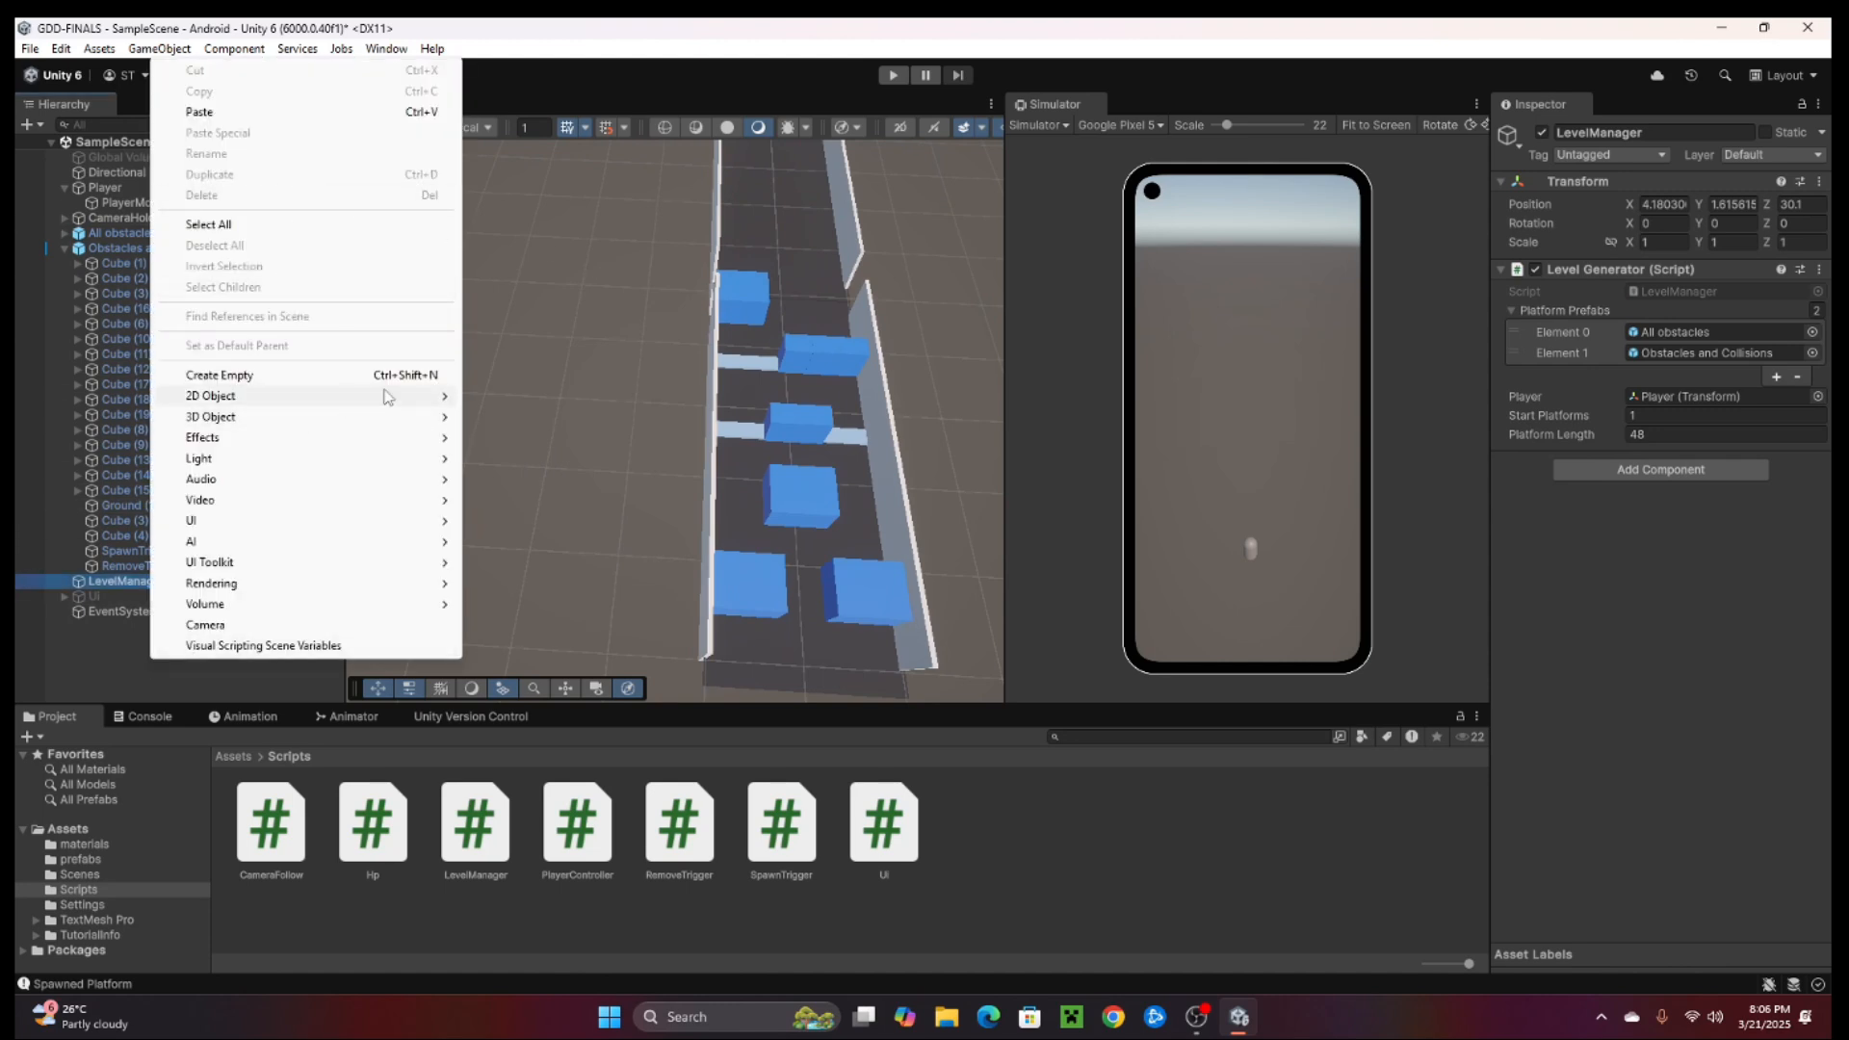
{"action": "mouse_move", "coordinate": [331, 426]}
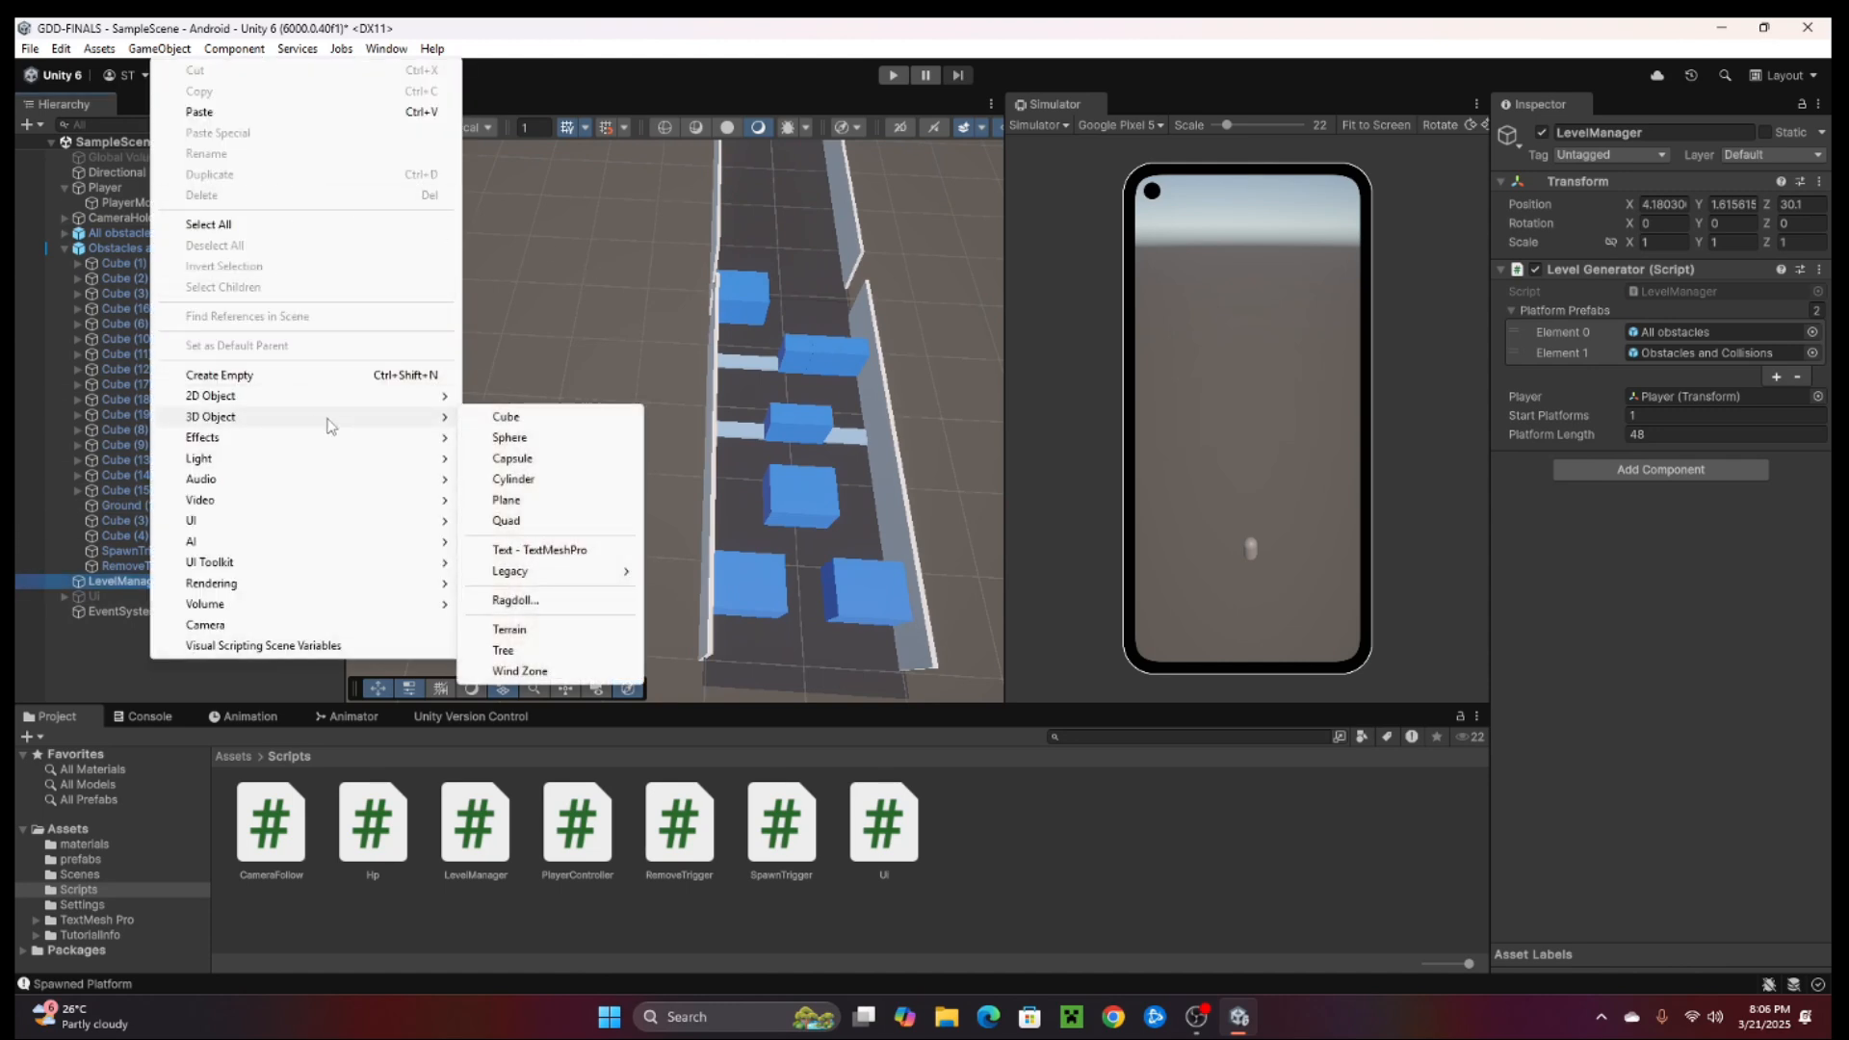
{"action": "mouse_move", "coordinate": [312, 585]}
{"action": "left_click", "coordinate": [564, 424]}
{"action": "left_click_drag", "start_coordinate": [752, 426], "coordinate": [594, 421]}
{"action": "middle_click_drag", "start_coordinate": [593, 422], "coordinate": [719, 412]}
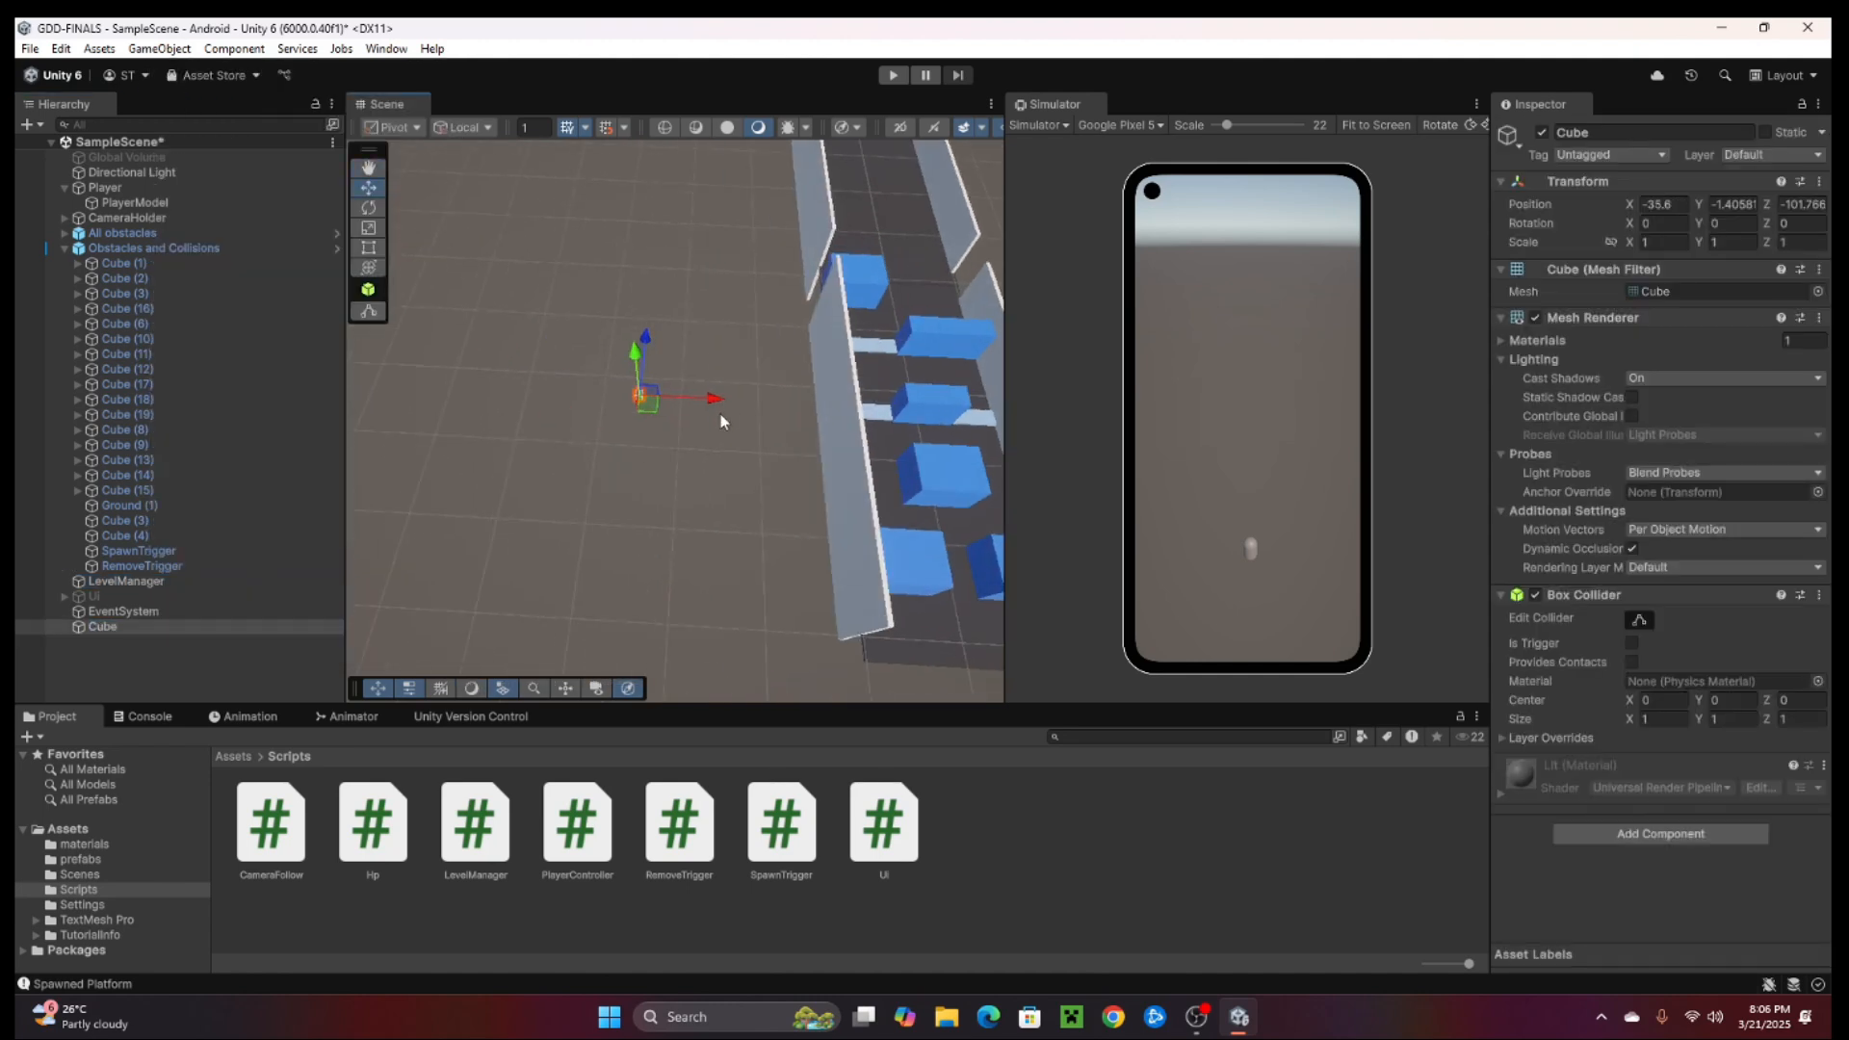
Scale the new cube into a flat slab about 6.6 by 6.6 units and 0.33 thick, and raise it to Y 0.03.
{"action": "key", "text": "f"}
{"action": "scroll", "coordinate": [640, 350], "scroll_direction": "down", "scroll_amount": 4}
{"action": "key", "text": "r"}
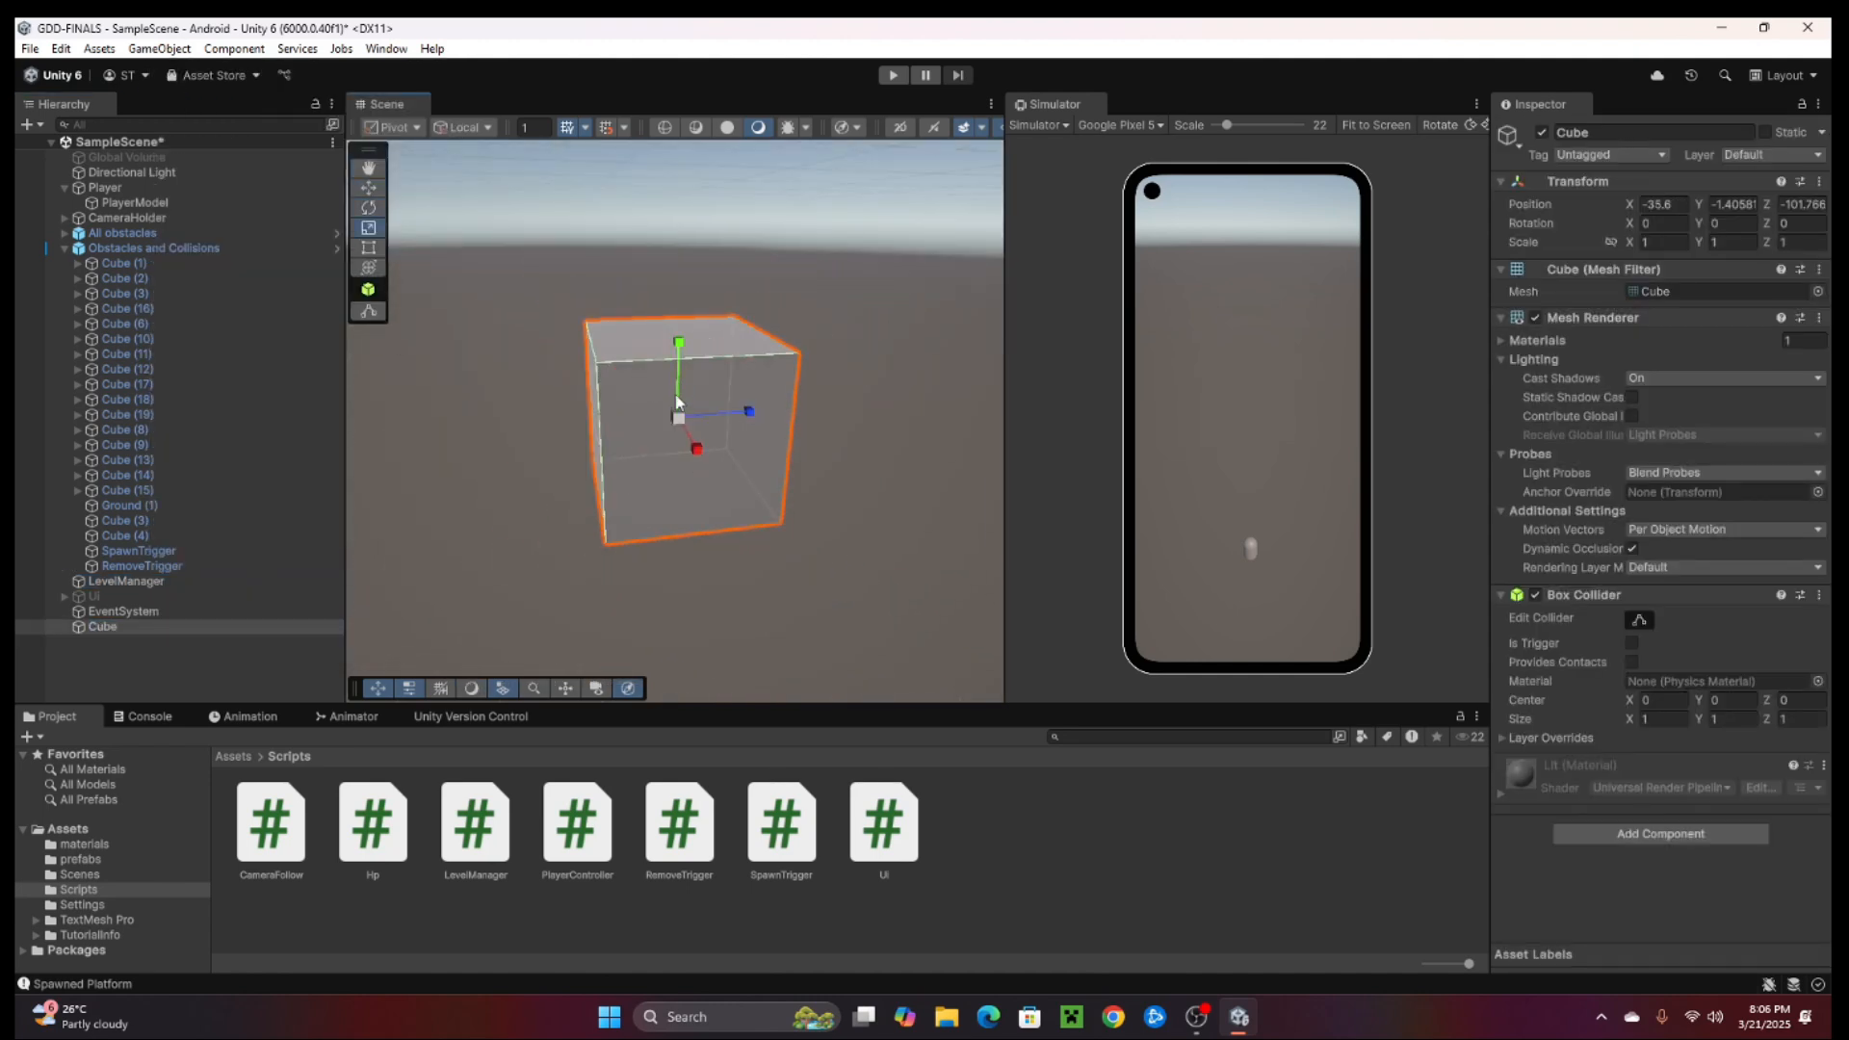
{"action": "left_click_drag", "start_coordinate": [678, 418], "coordinate": [627, 460]}
{"action": "key", "text": "r"}
{"action": "key", "text": "w"}
{"action": "key", "text": "r"}
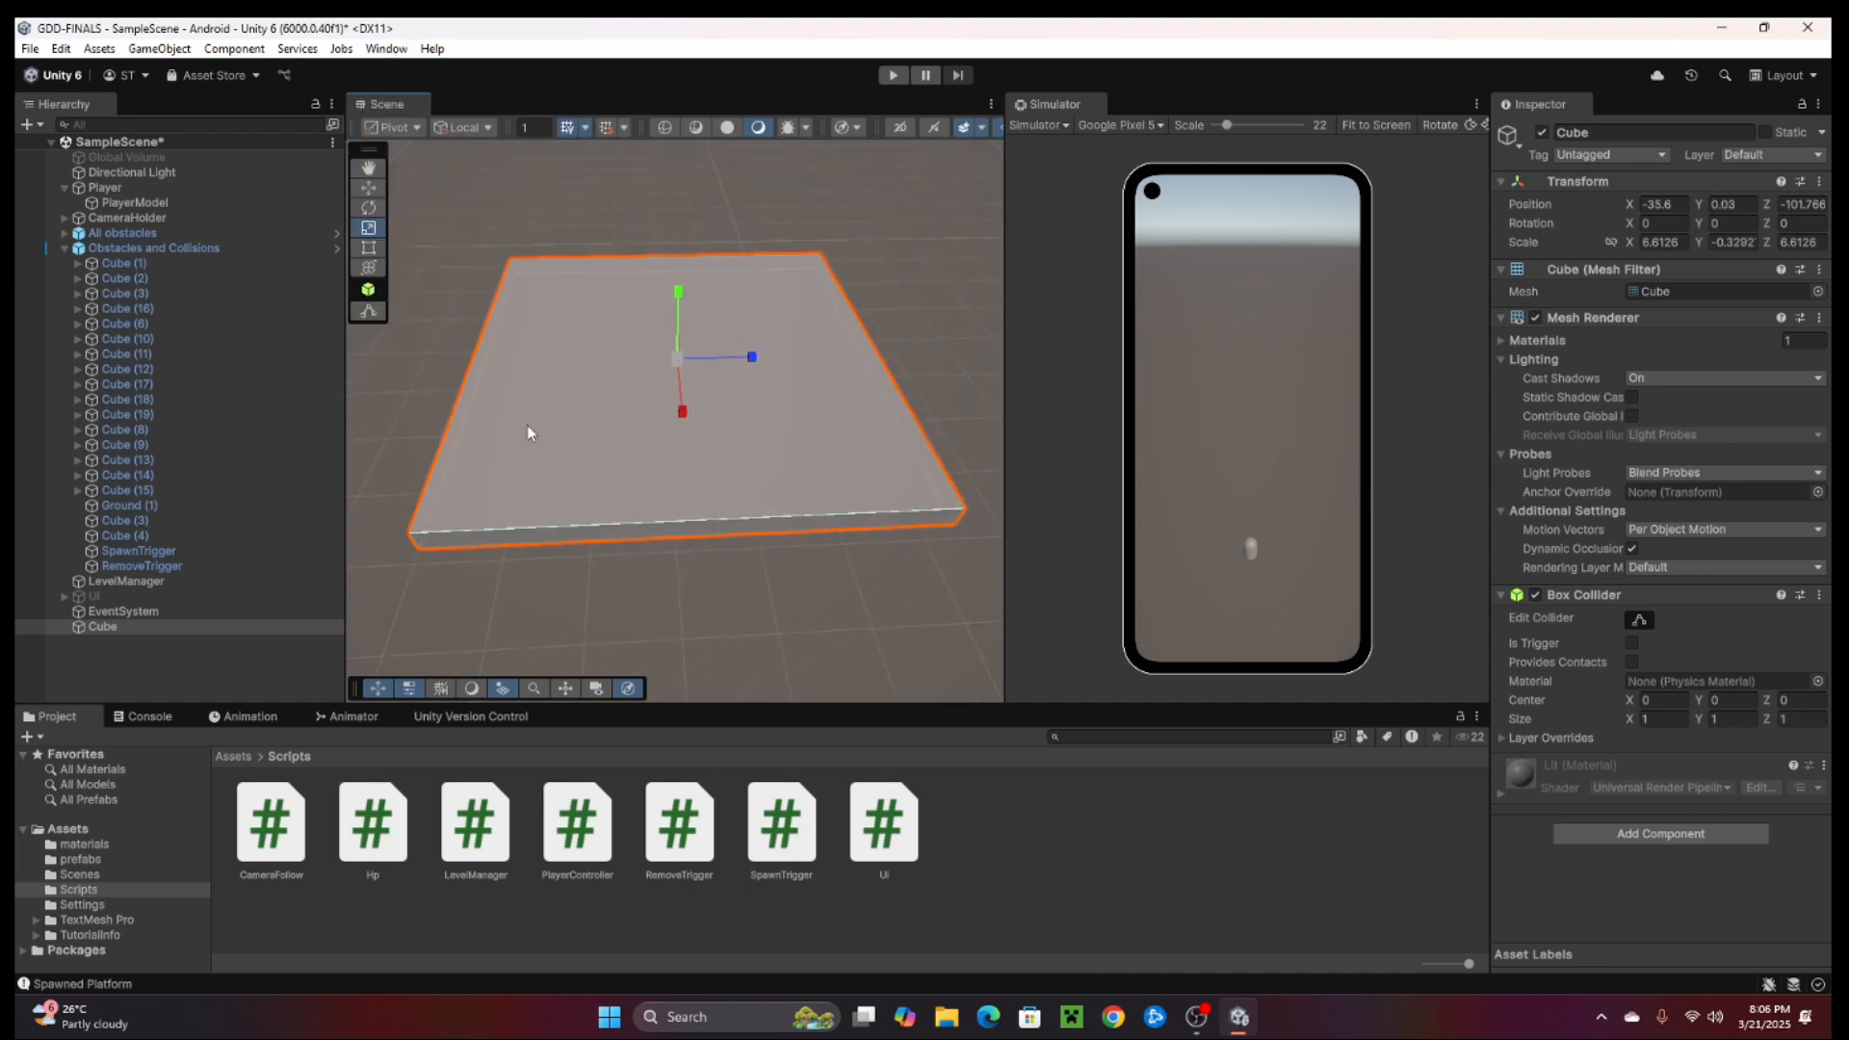
Enlarge the slab into a rectangular platform scaled to about 23.8 on X, 1.1 thick and 35.7 on Z.
{"action": "left_click_drag", "start_coordinate": [607, 363], "coordinate": [752, 414], "text": "alt"}
{"action": "key", "text": "e"}
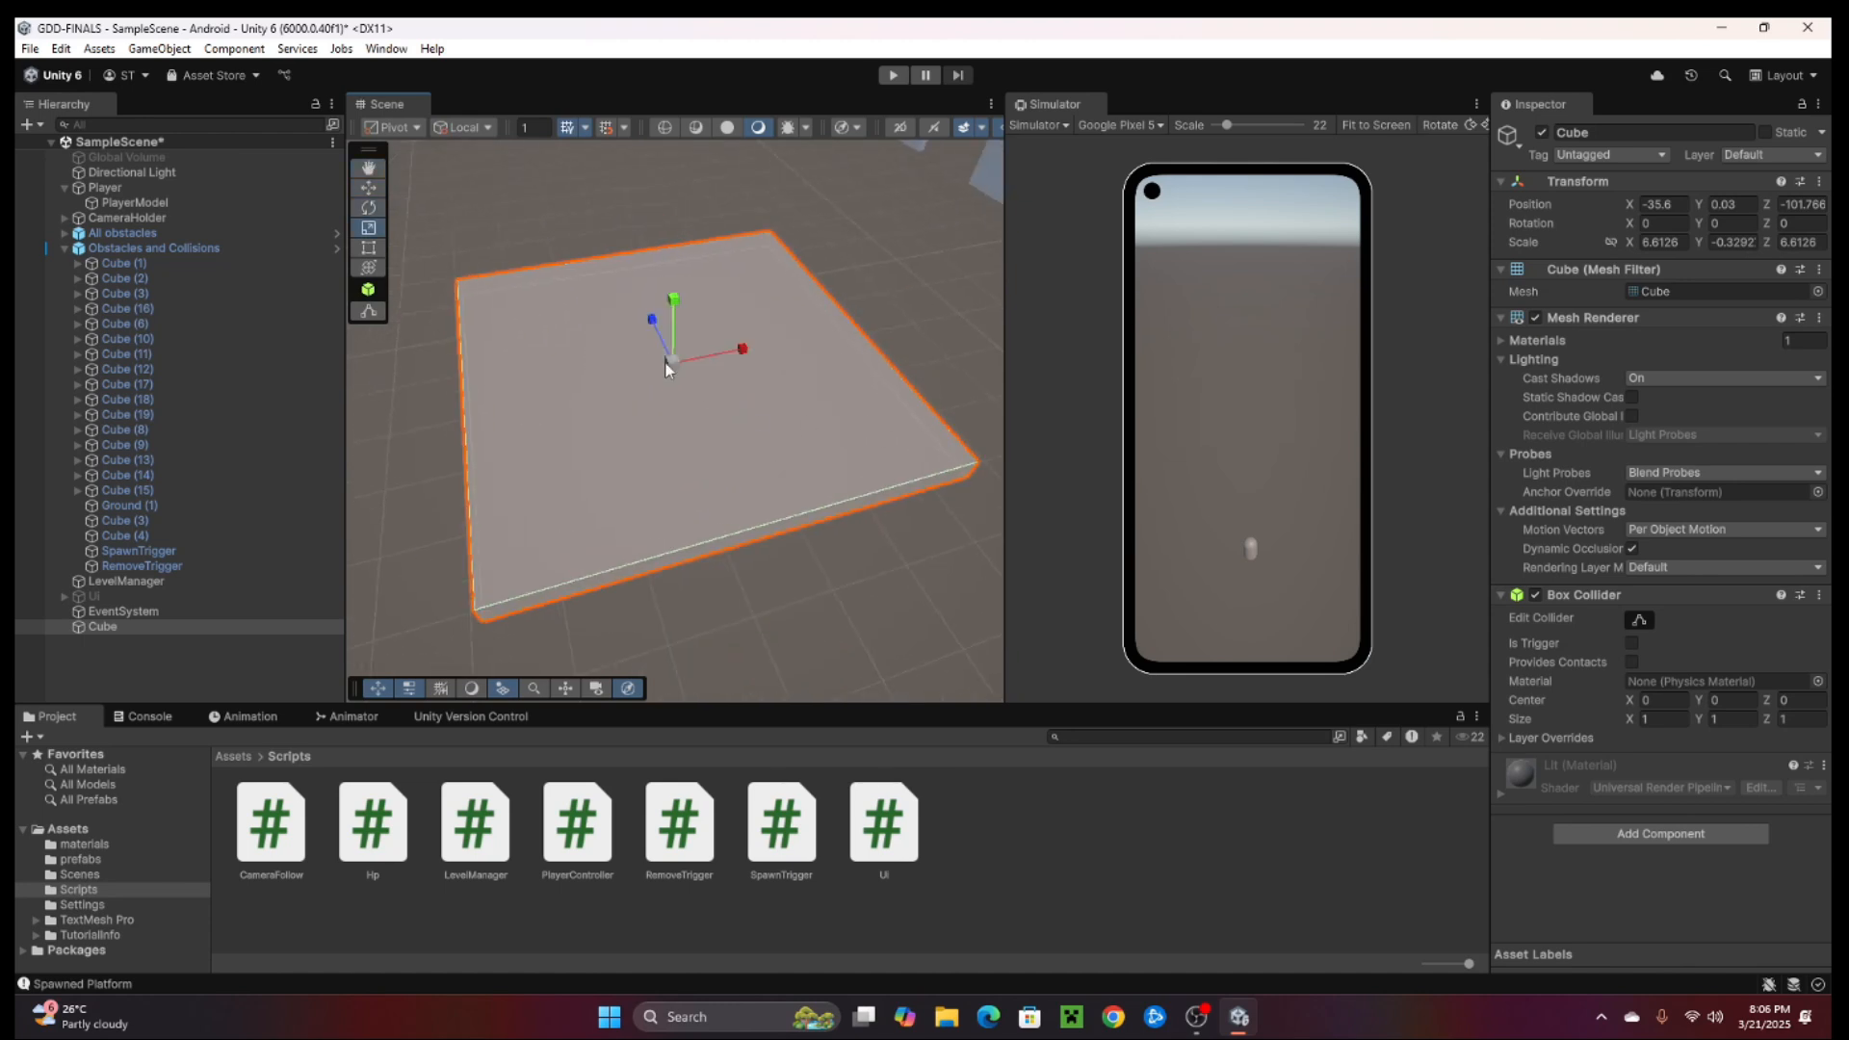
{"action": "left_click_drag", "start_coordinate": [666, 369], "coordinate": [662, 425]}
{"action": "key", "text": "e"}
{"action": "scroll", "coordinate": [662, 427], "scroll_direction": "down", "scroll_amount": 4}
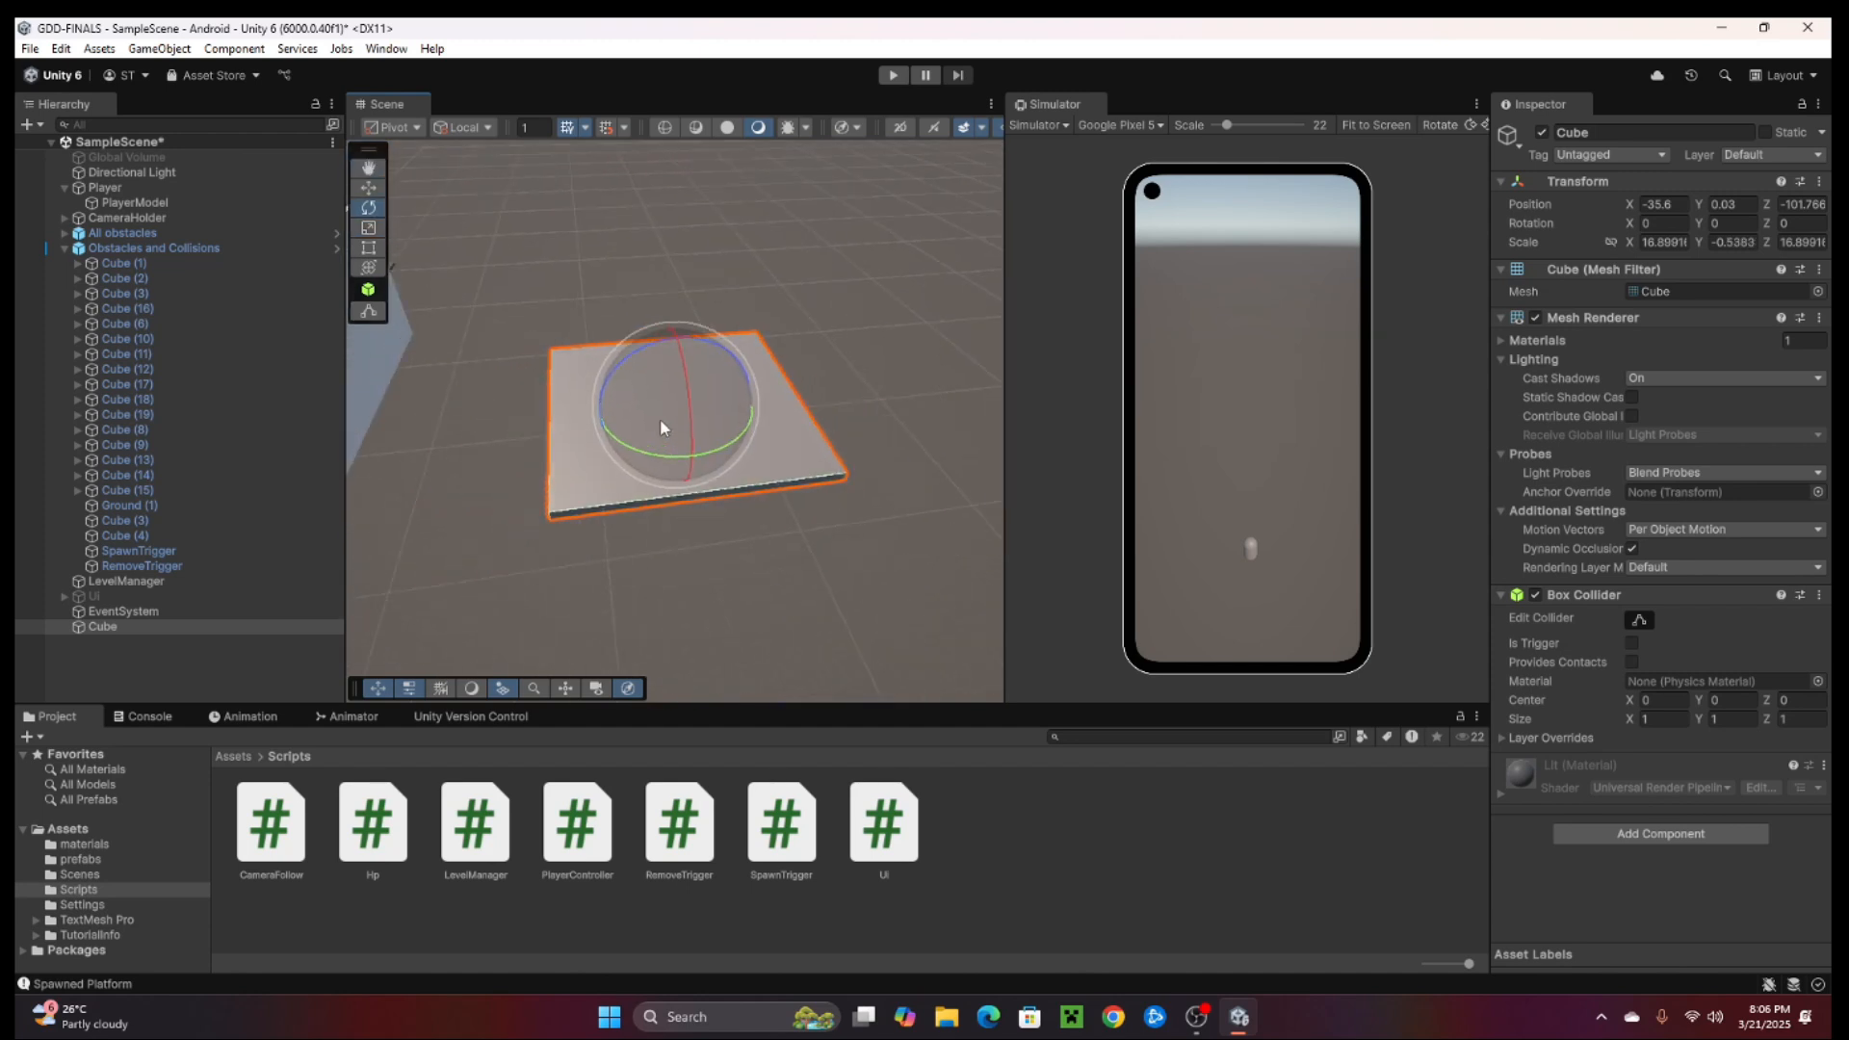
{"action": "key", "text": "r"}
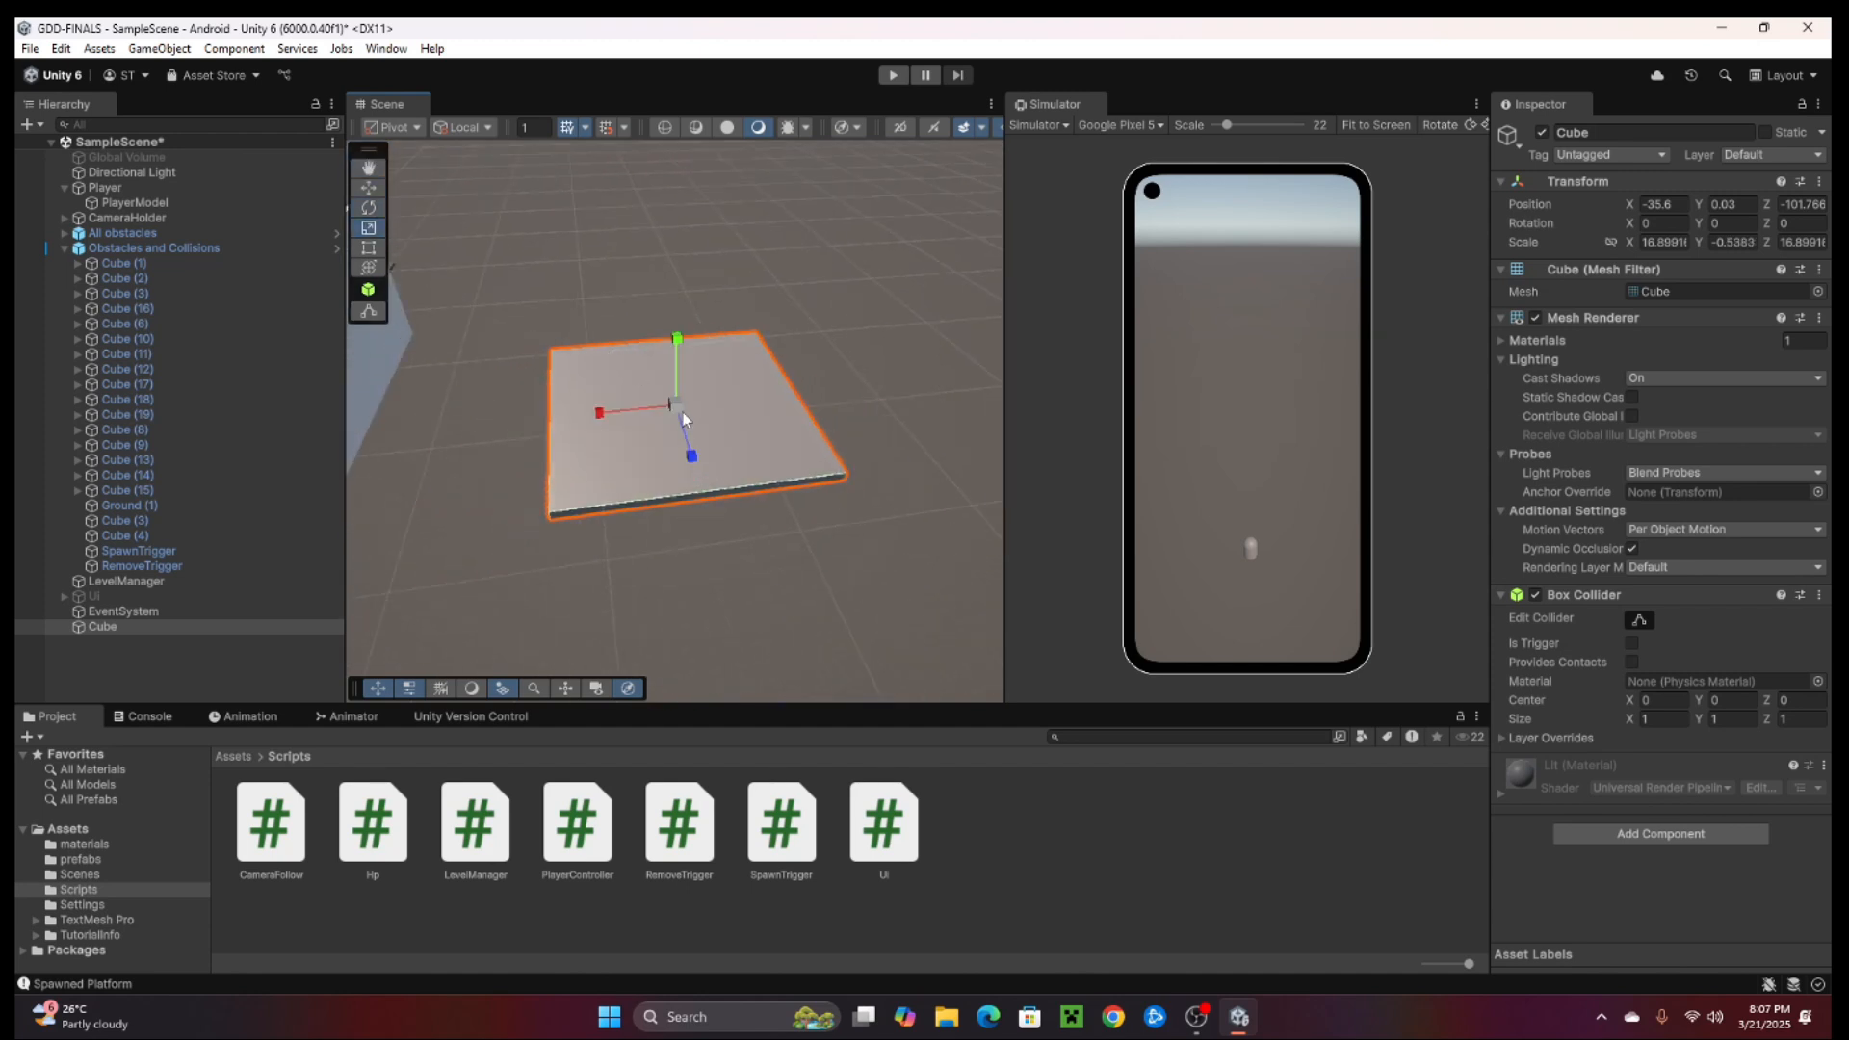
{"action": "left_click_drag", "start_coordinate": [677, 409], "coordinate": [622, 414]}
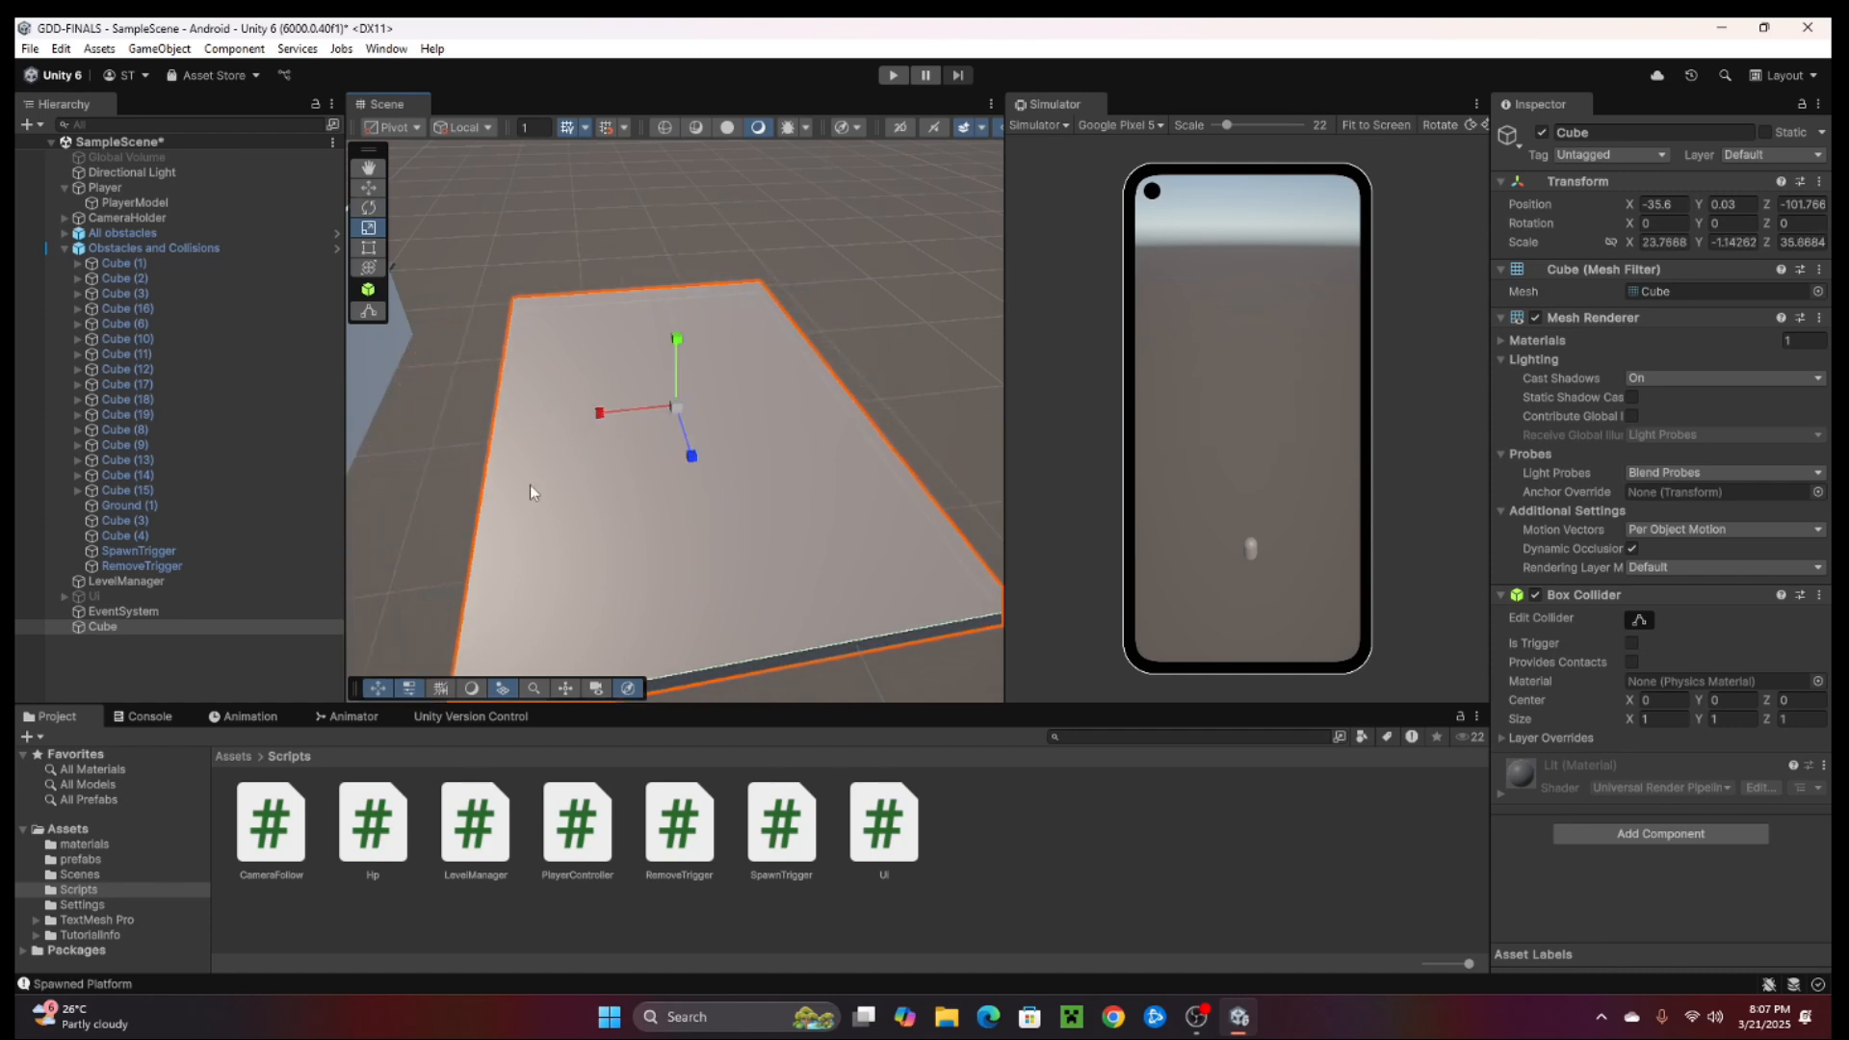
{"action": "left_click_drag", "start_coordinate": [529, 484], "coordinate": [694, 539], "text": "alt"}
Add a second cube scaled to about 6.04 on all axes and place it on the platform near X -28.8, Y 1.36, Z -101.8.
{"action": "right_click", "coordinate": [171, 654]}
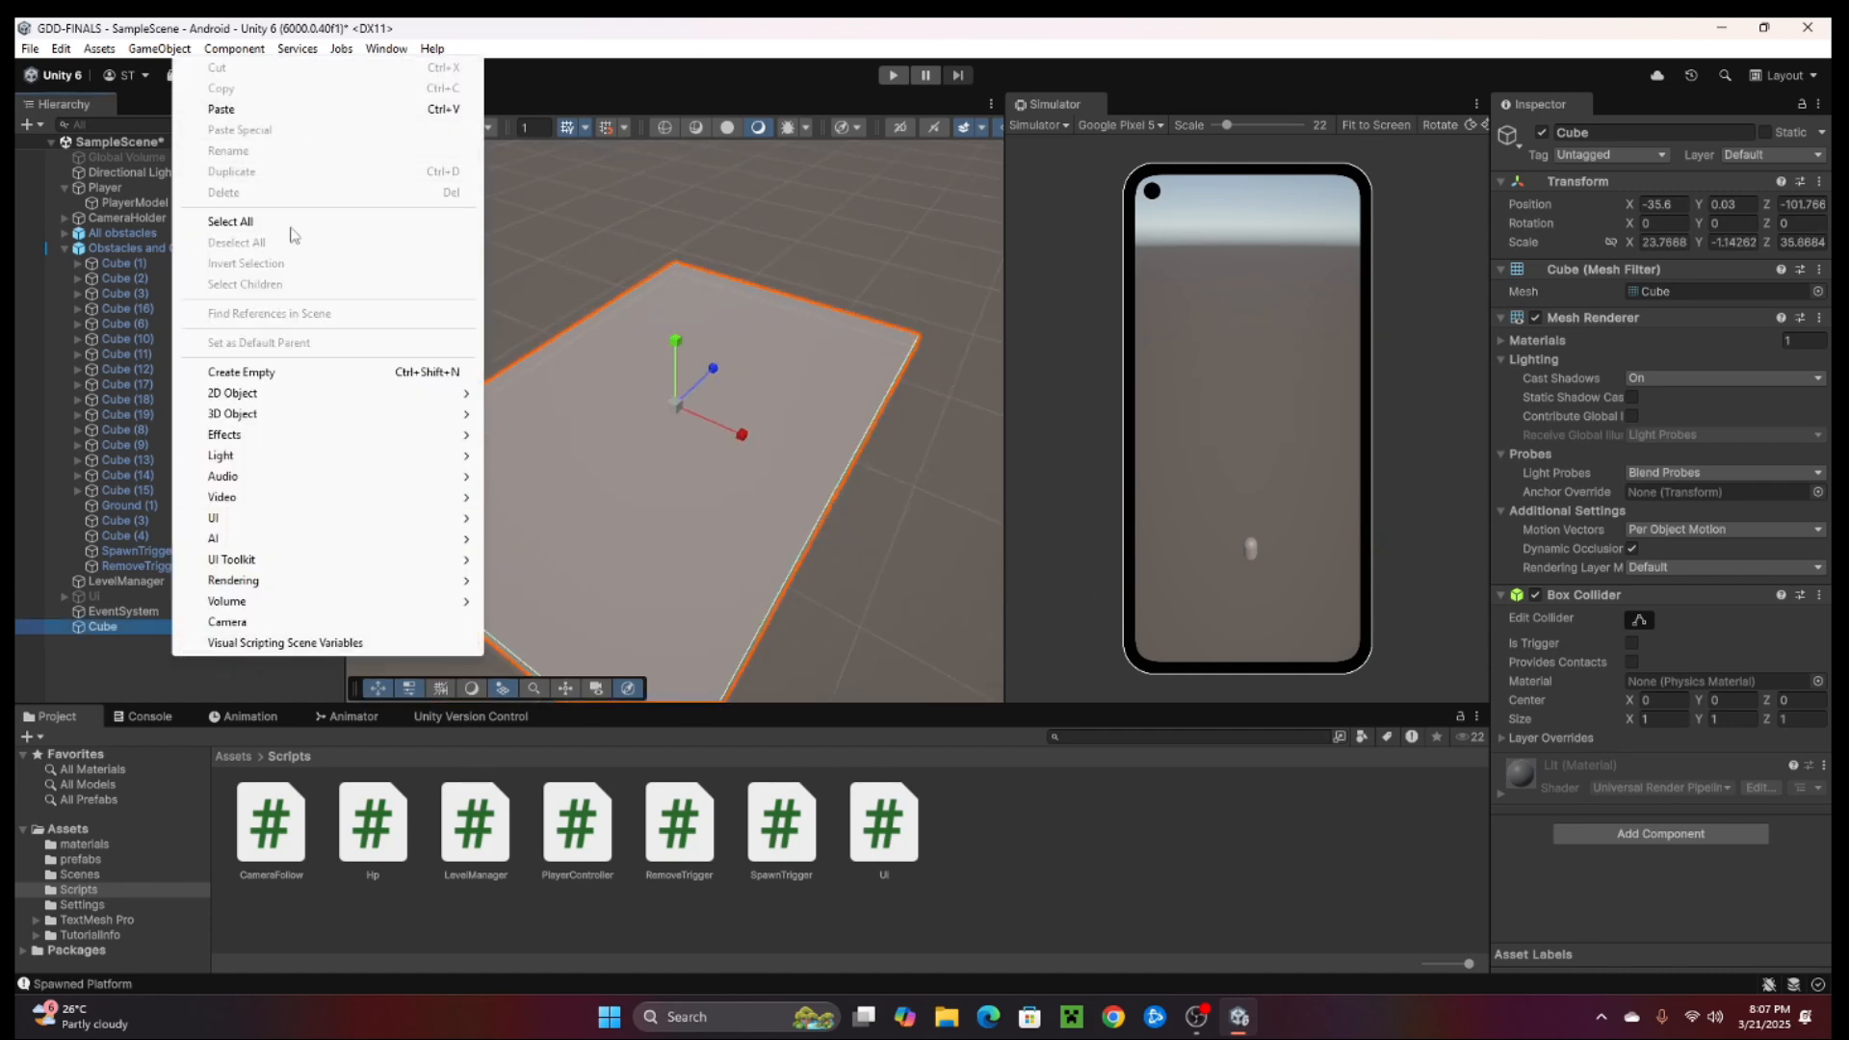
{"action": "mouse_move", "coordinate": [280, 414]}
{"action": "left_click", "coordinate": [577, 416]}
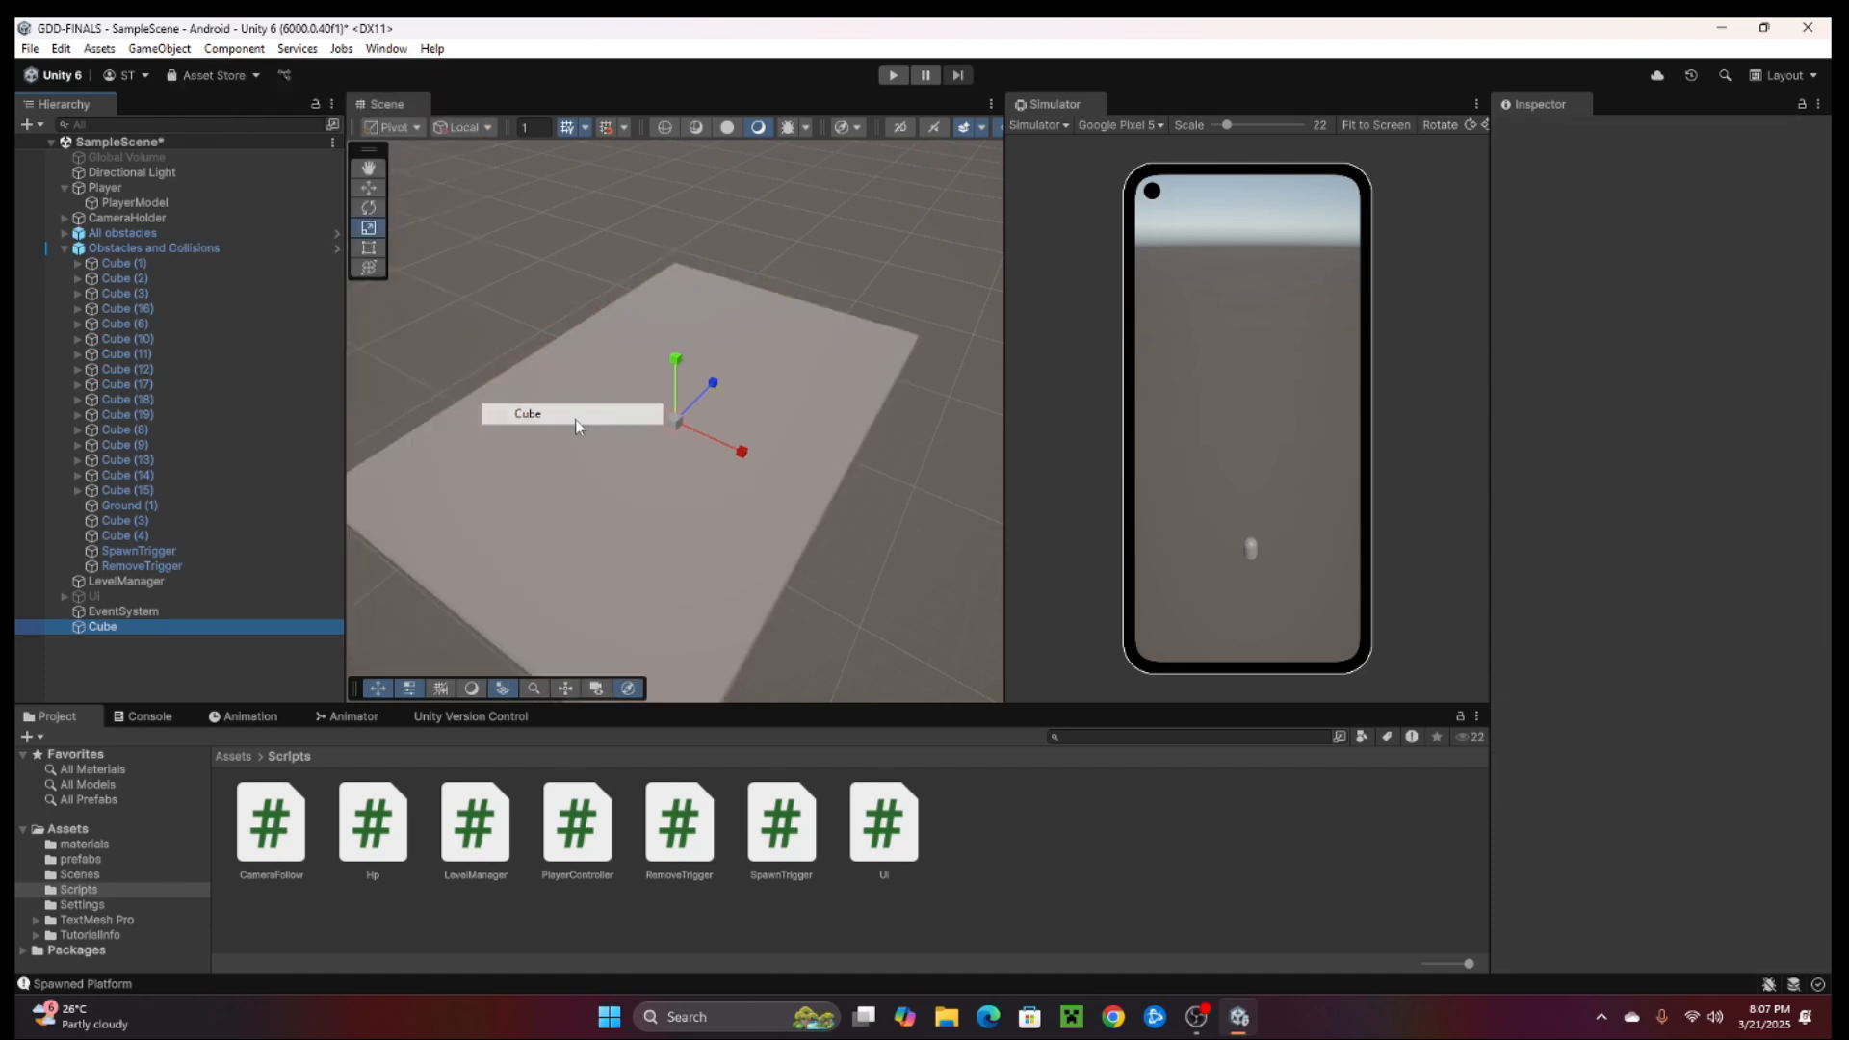
{"action": "key", "text": "e"}
{"action": "left_click_drag", "start_coordinate": [676, 385], "coordinate": [1155, 454]}
{"action": "key", "text": "r"}
{"action": "left_click_drag", "start_coordinate": [741, 402], "coordinate": [872, 436]}
{"action": "left_click_drag", "start_coordinate": [689, 462], "coordinate": [707, 467], "text": "alt"}
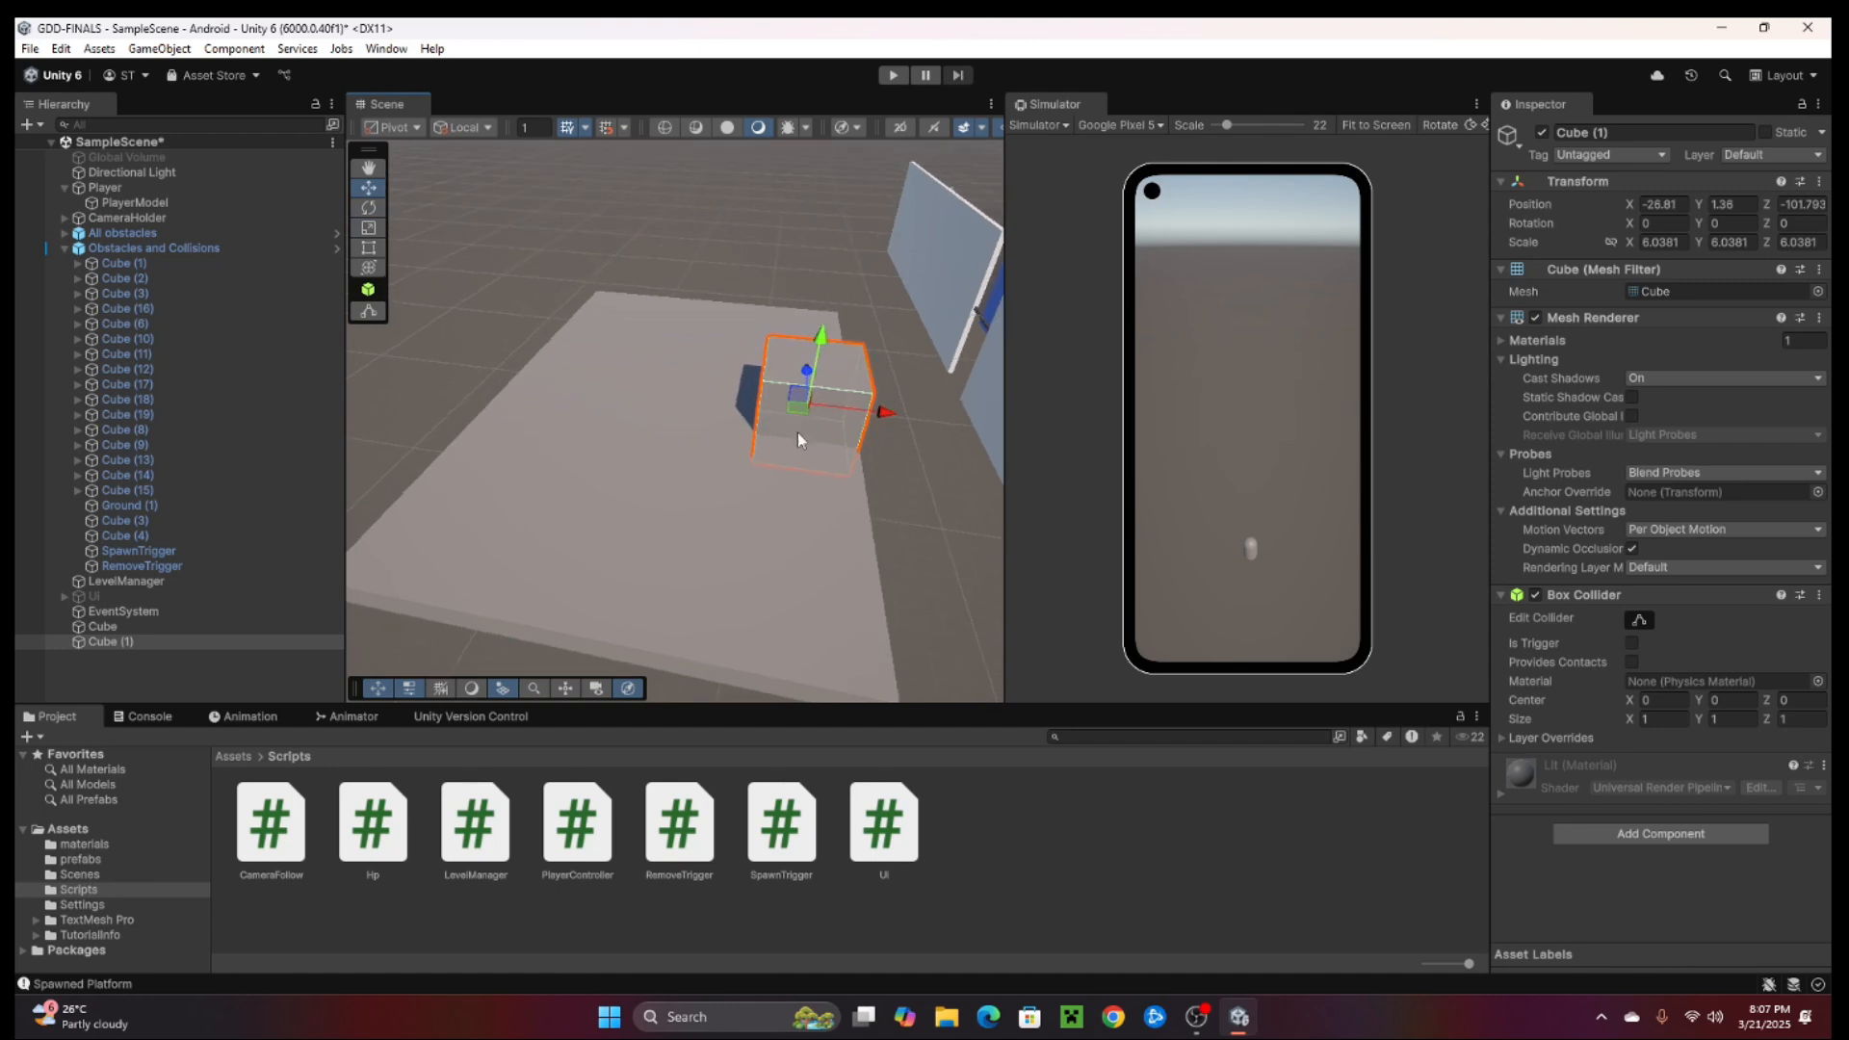
Duplicate the obstacle cube and move the copy across the platform to about X -43.8, Z -109.8.
{"action": "key", "text": "ctrl+d"}
{"action": "left_click_drag", "start_coordinate": [851, 404], "coordinate": [750, 401]}
{"action": "key", "text": "ctrl+z"}
{"action": "left_click_drag", "start_coordinate": [878, 418], "coordinate": [626, 402]}
{"action": "left_click_drag", "start_coordinate": [626, 403], "coordinate": [395, 623], "text": "alt"}
{"action": "left_click_drag", "start_coordinate": [683, 300], "coordinate": [581, 348]}
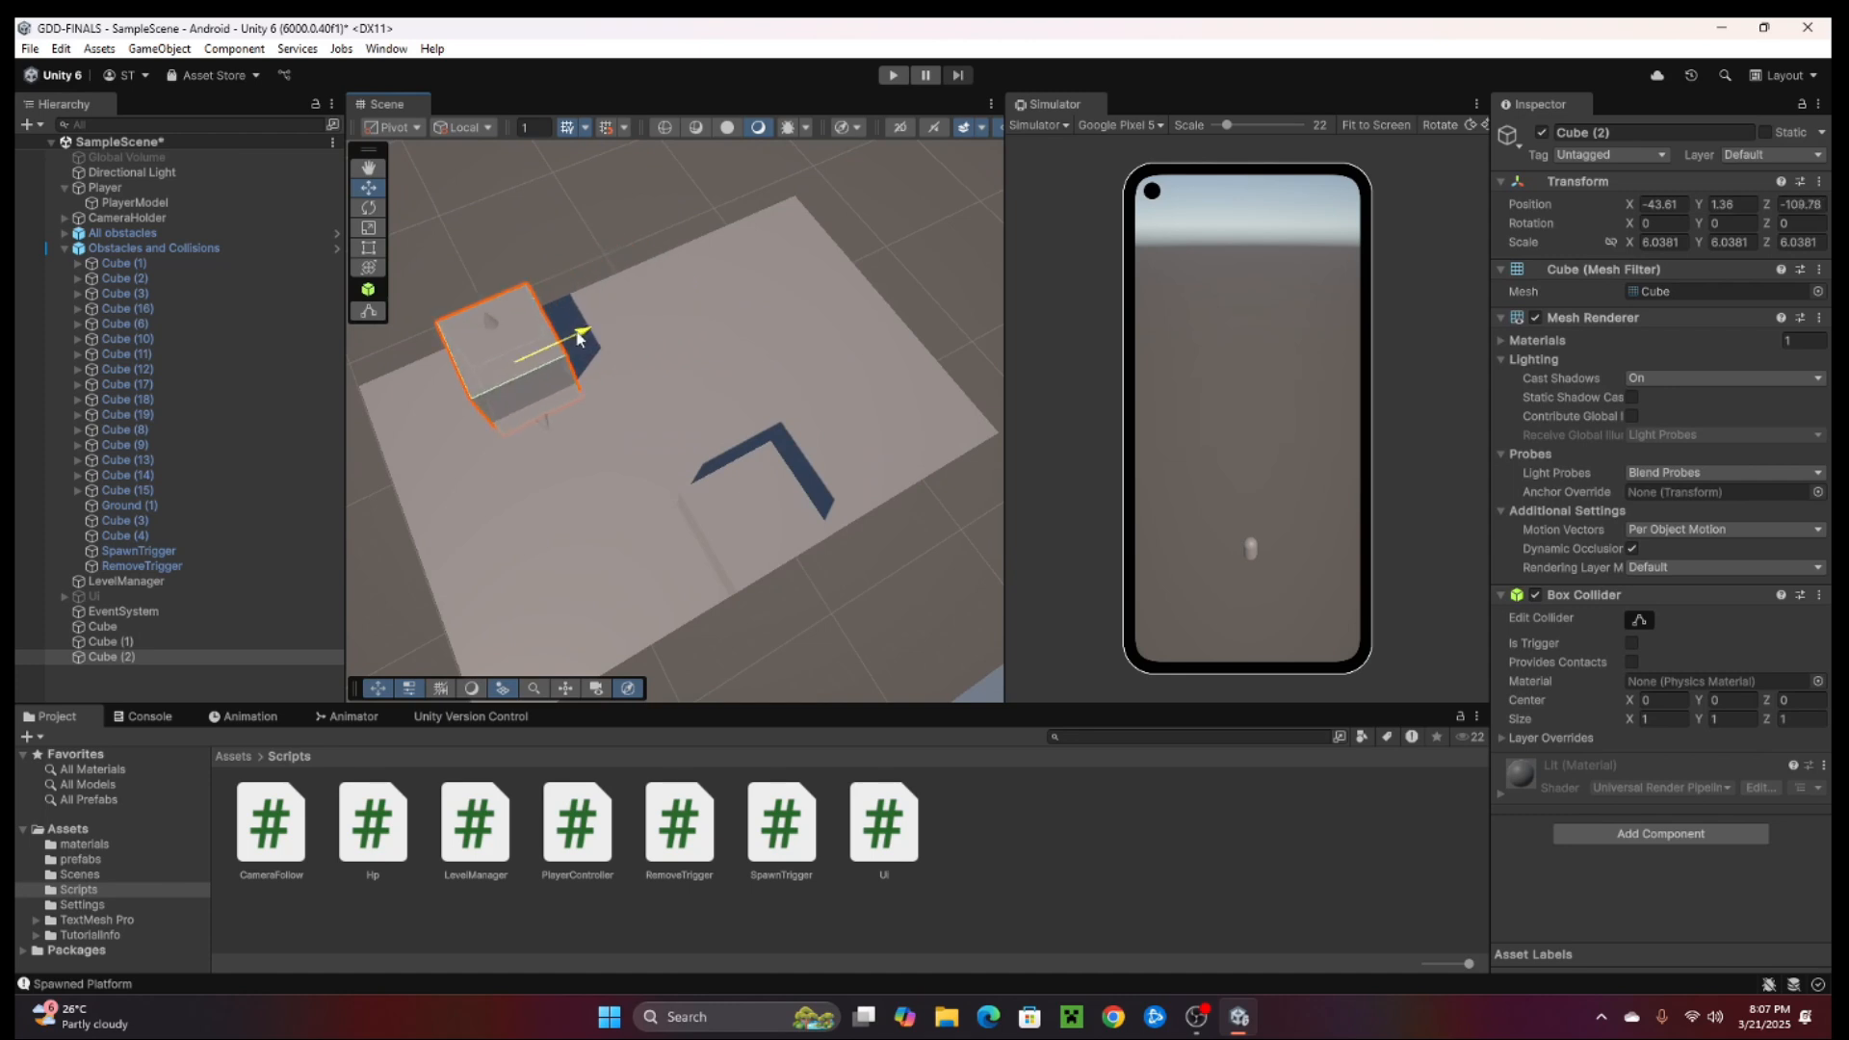
Duplicate the obstacle cube again and place the copy near the platform's far end at about X -36.1, Z -91.2.
{"action": "middle_click_drag", "start_coordinate": [585, 371], "coordinate": [627, 422]}
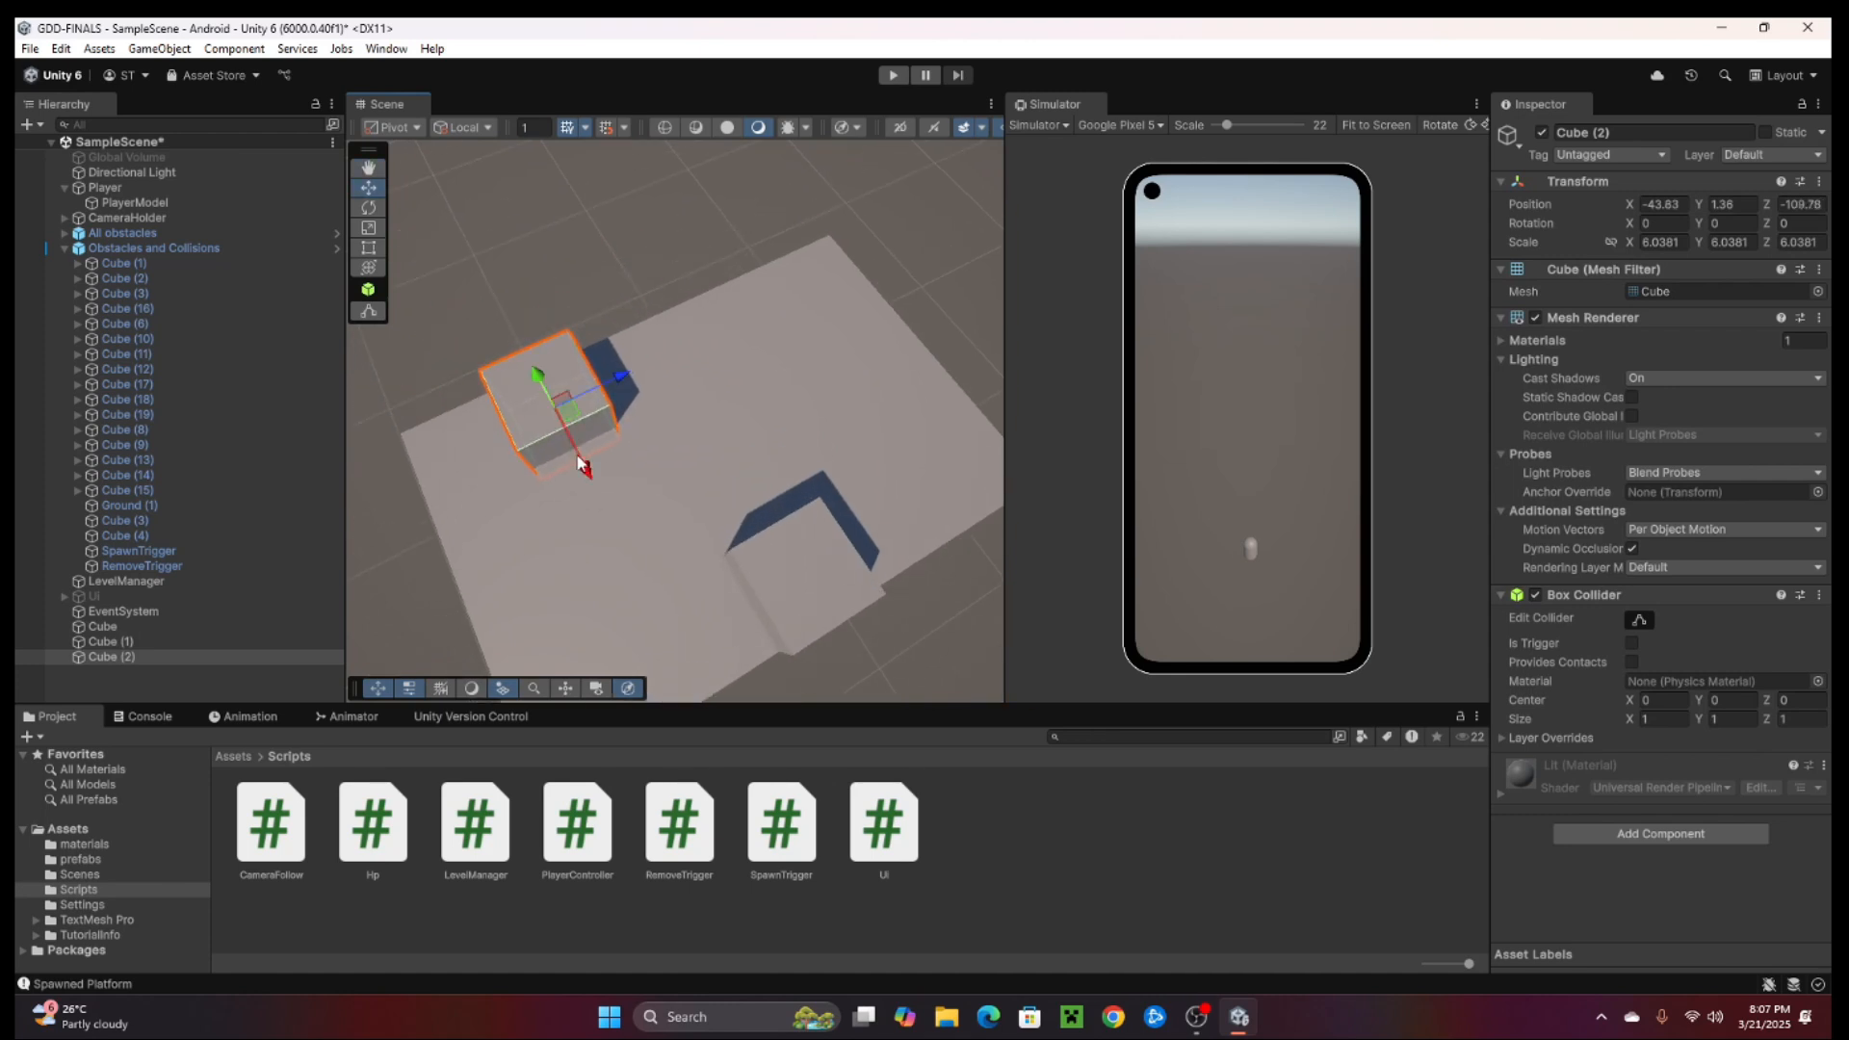
{"action": "key", "text": "ctrl+d"}
{"action": "left_click_drag", "start_coordinate": [571, 412], "coordinate": [841, 371]}
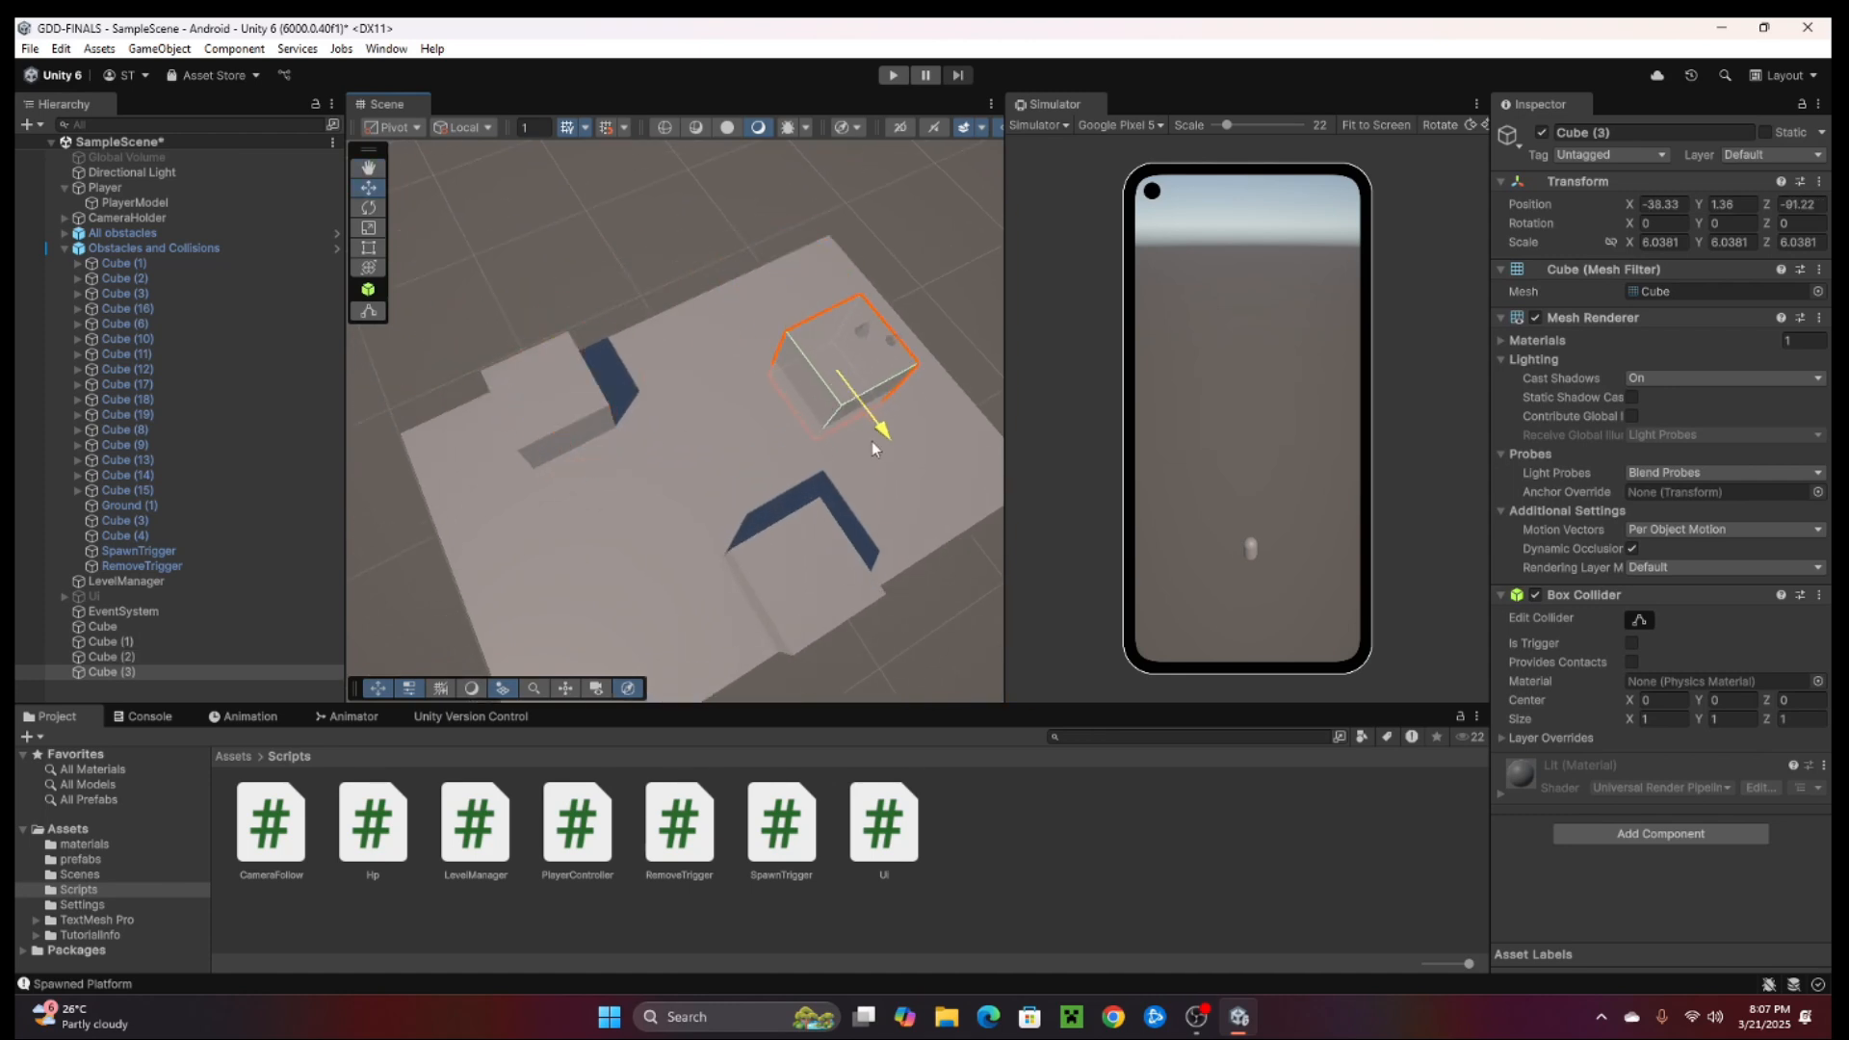
{"action": "left_click_drag", "start_coordinate": [871, 441], "coordinate": [875, 444]}
{"action": "middle_click_drag", "start_coordinate": [807, 512], "coordinate": [838, 413]}
{"action": "left_click", "coordinate": [839, 415]}
{"action": "left_click_drag", "start_coordinate": [867, 444], "coordinate": [824, 473]}
Reposition the first obstacle copy, Cube (2), to about X -42.5, Z -112.4 on the platform.
{"action": "left_click", "coordinate": [627, 306]}
{"action": "left_click_drag", "start_coordinate": [761, 364], "coordinate": [651, 419], "text": "alt"}
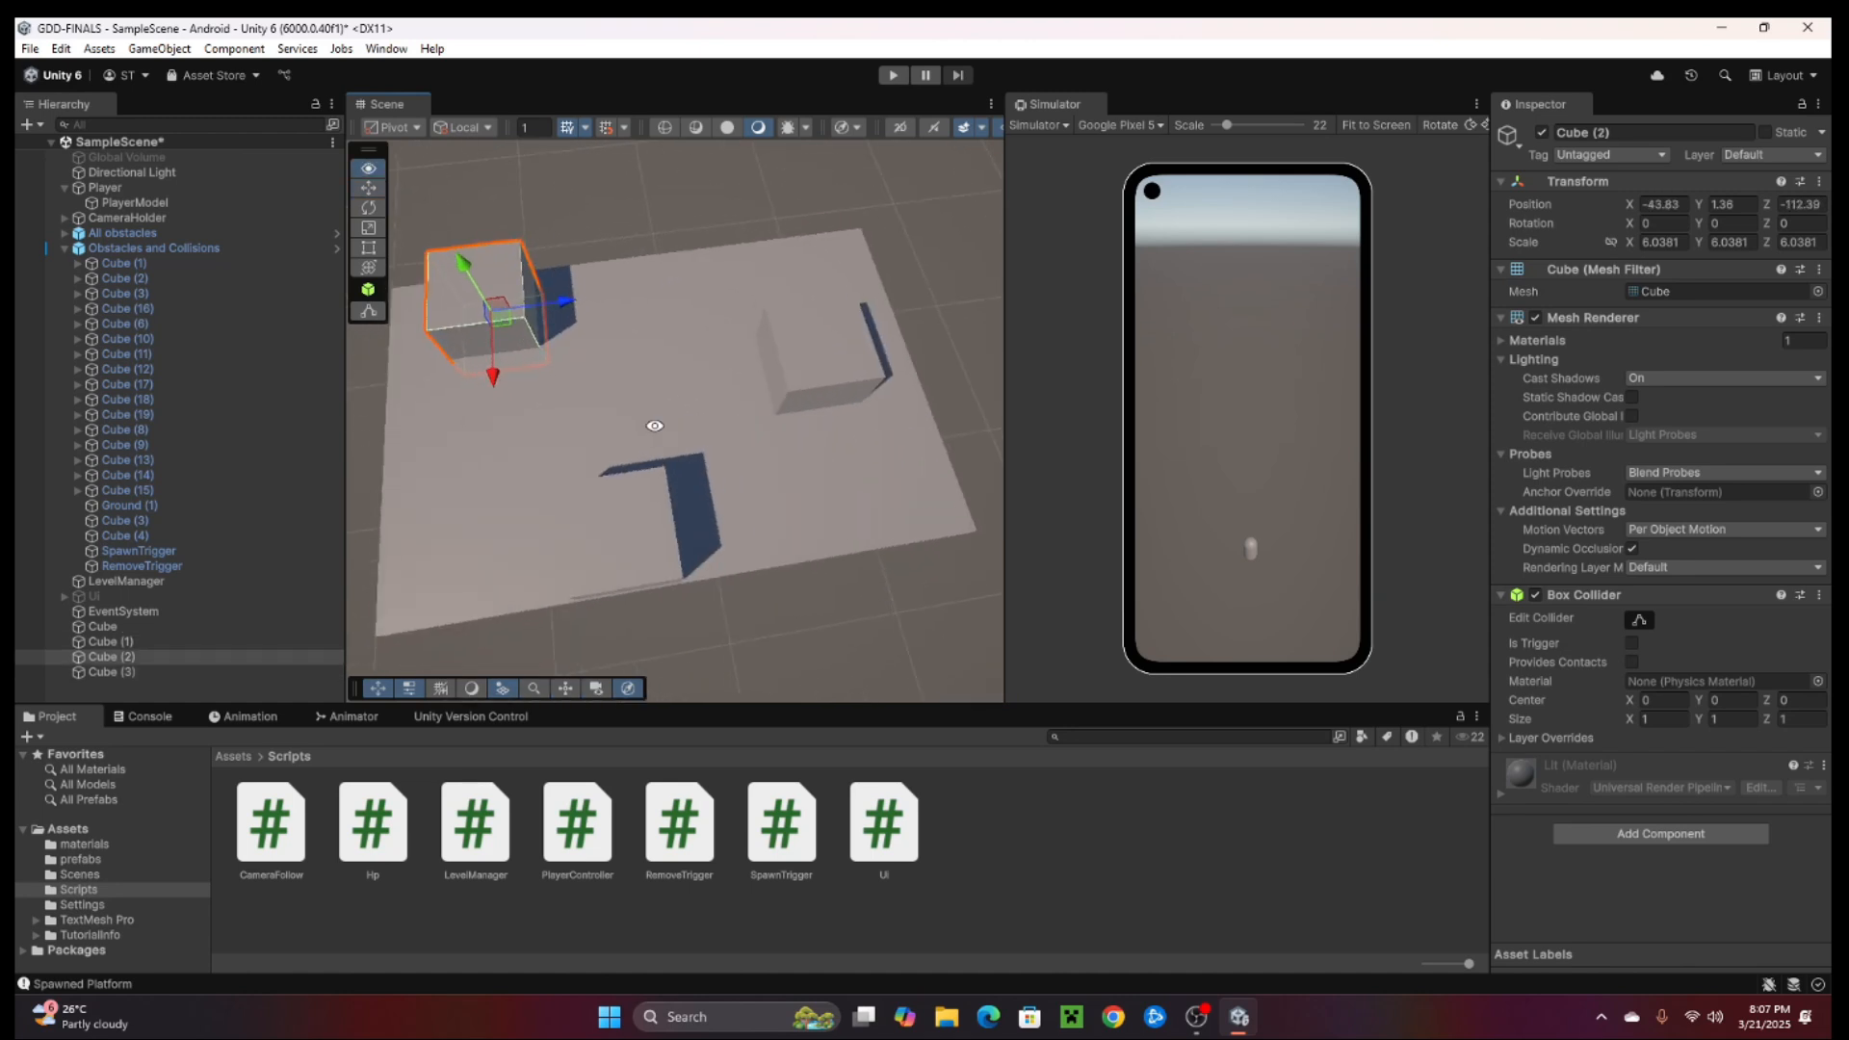
{"action": "middle_click_drag", "start_coordinate": [708, 414], "coordinate": [636, 448]}
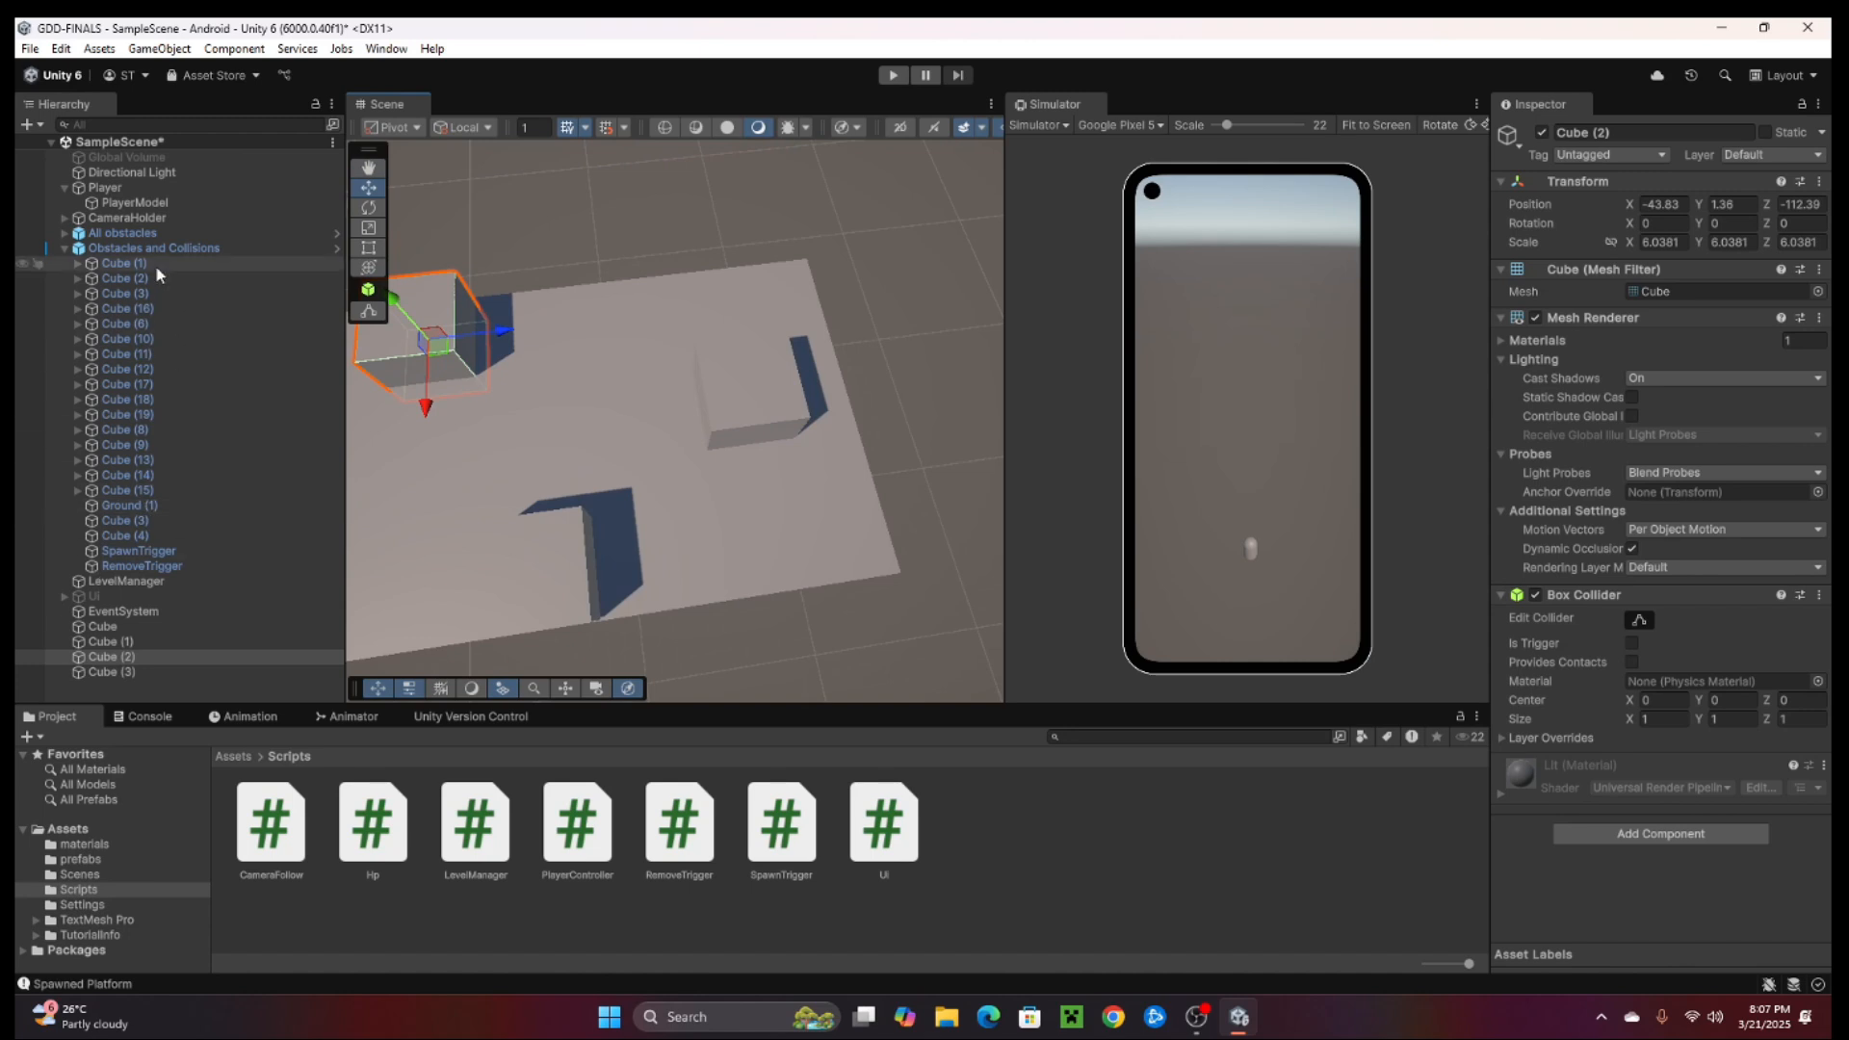
{"action": "left_click", "coordinate": [765, 409]}
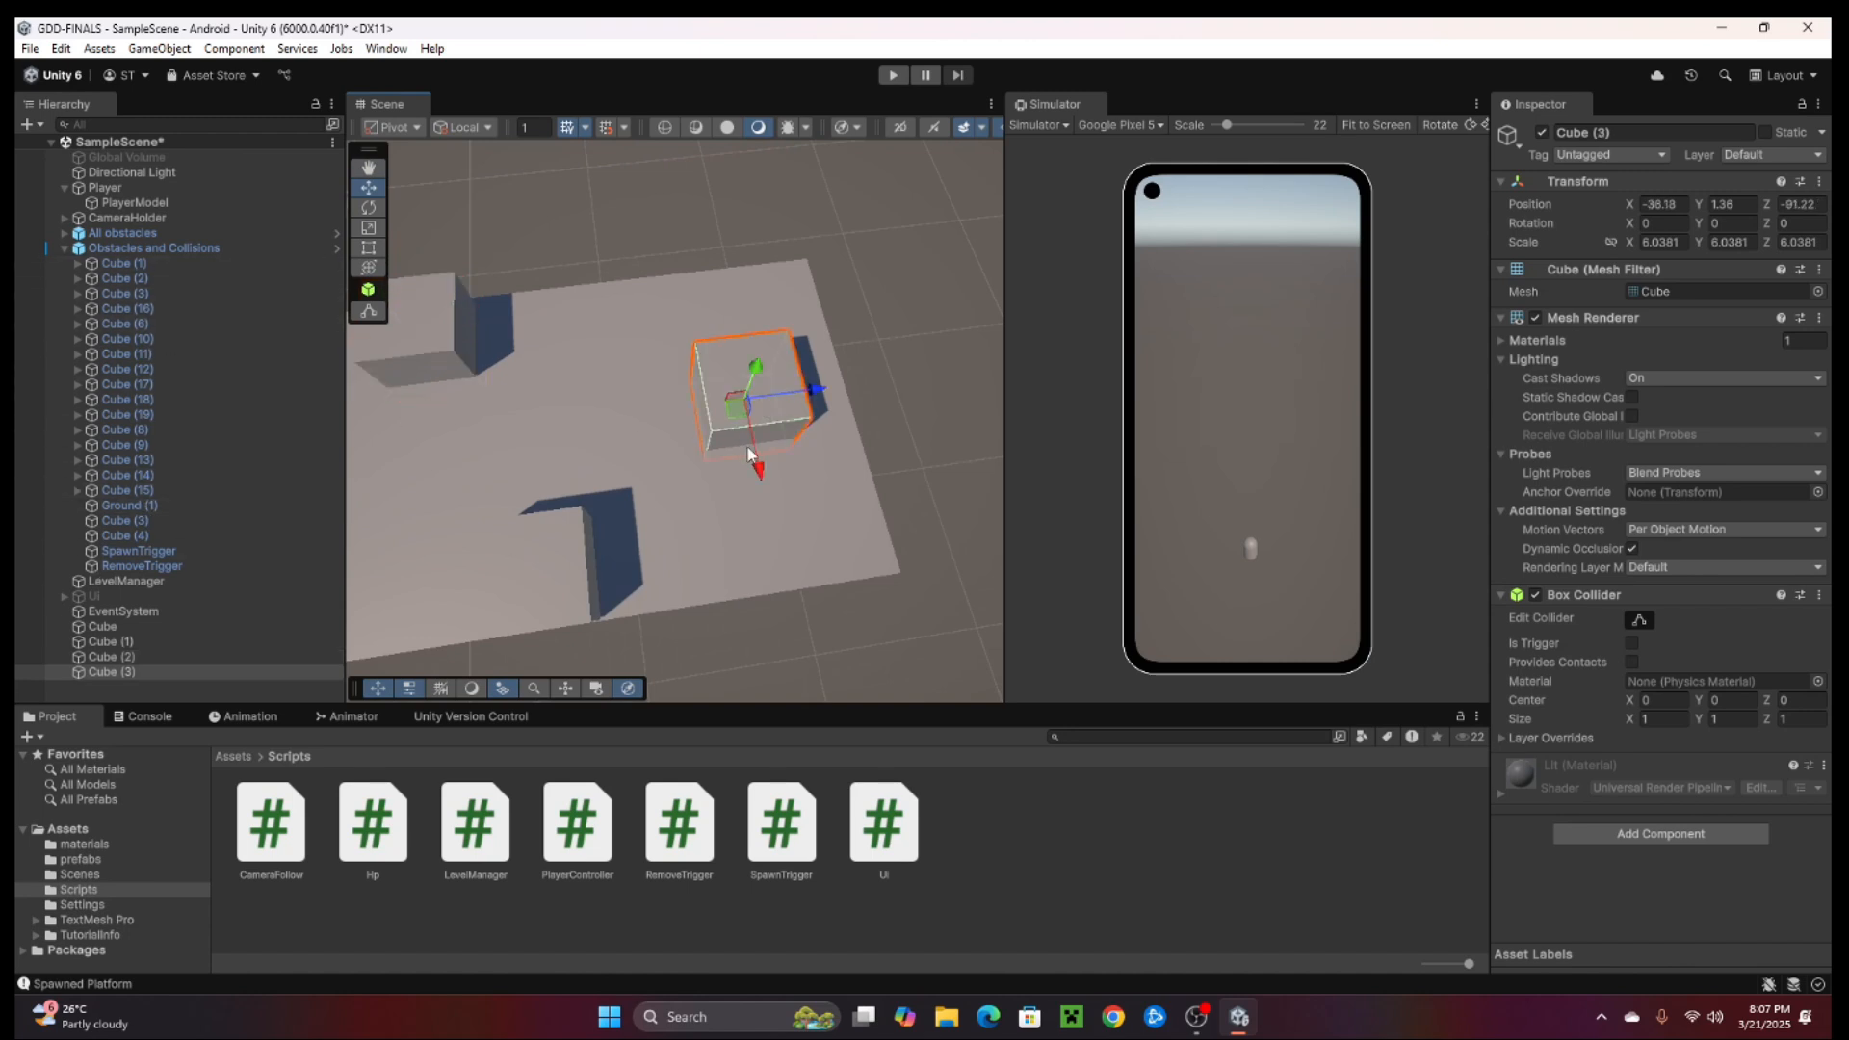
{"action": "left_click_drag", "start_coordinate": [797, 373], "coordinate": [536, 435]}
{"action": "left_click", "coordinate": [537, 434]}
{"action": "middle_click_drag", "start_coordinate": [747, 383], "coordinate": [682, 442]}
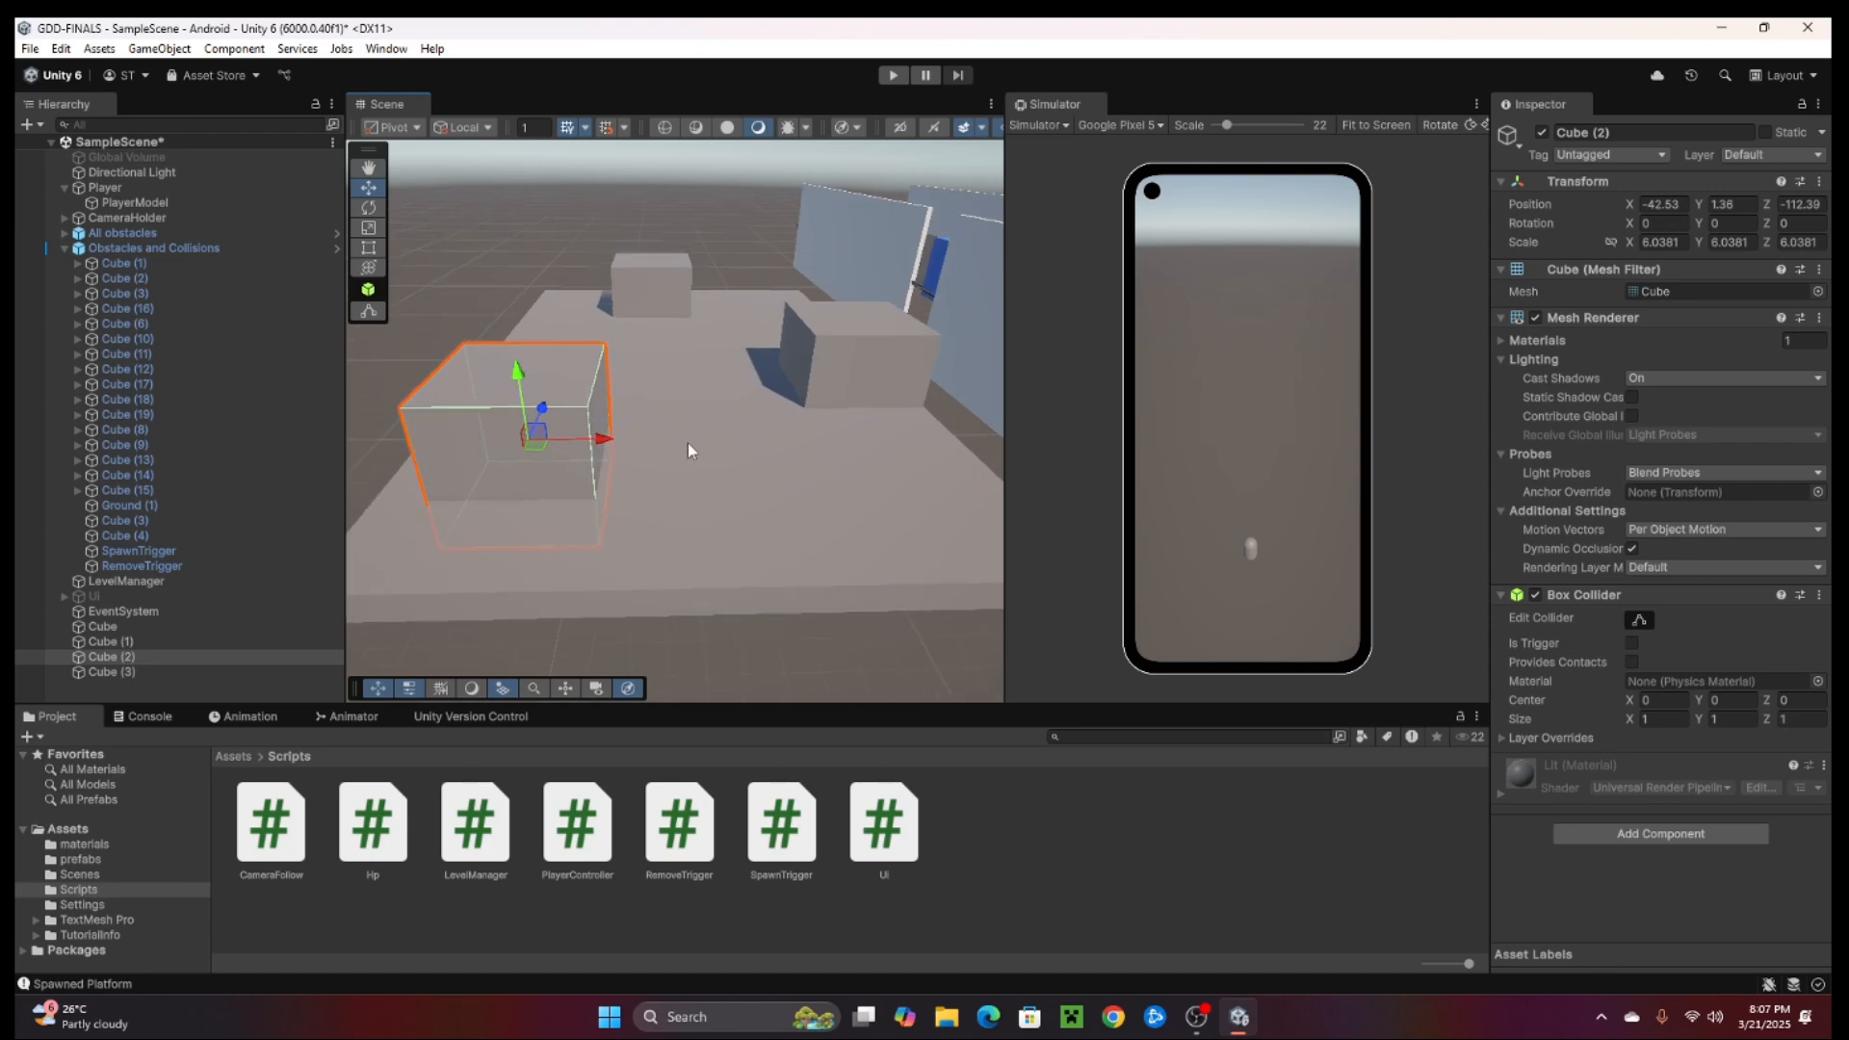
Edit the box collider of Cube (2) and extend it past one face to a Z size of about 1.05.
{"action": "scroll", "coordinate": [734, 393], "scroll_direction": "up", "scroll_amount": 3}
{"action": "middle_click_drag", "start_coordinate": [651, 453], "coordinate": [631, 412]}
{"action": "scroll", "coordinate": [513, 396], "scroll_direction": "up", "scroll_amount": 5}
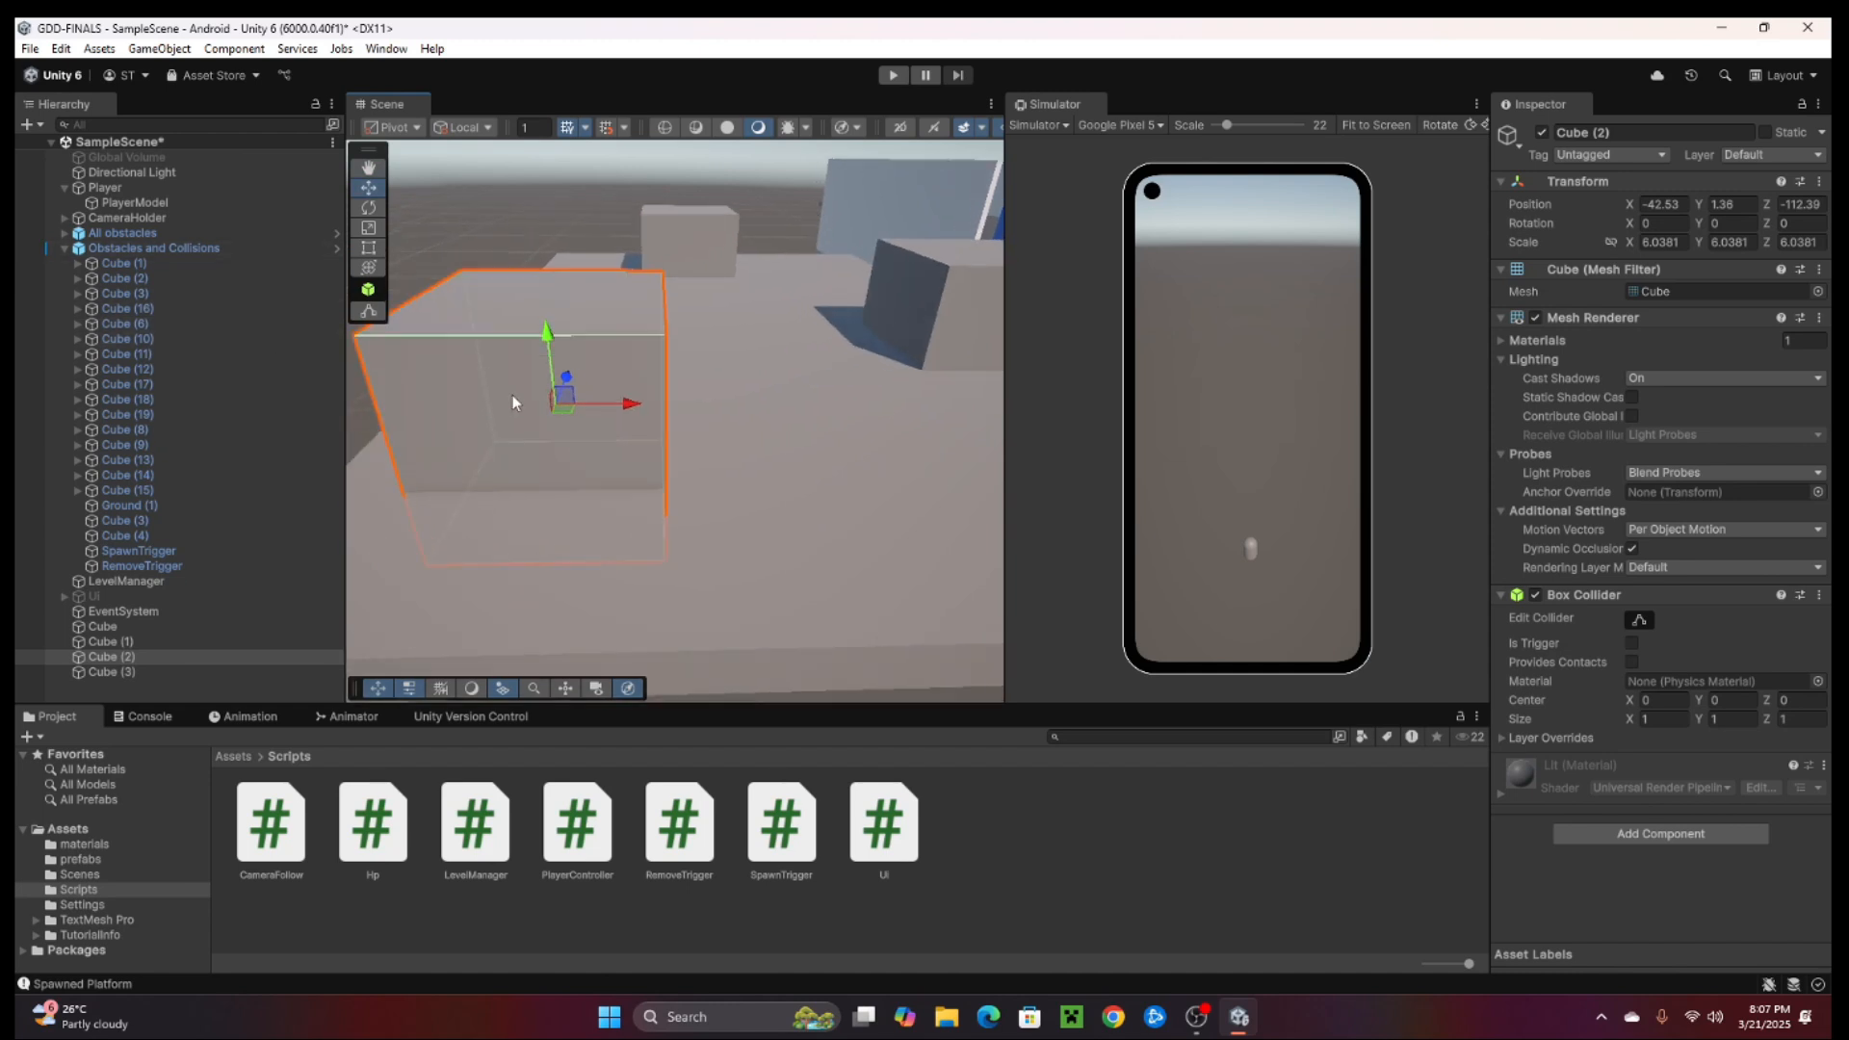
{"action": "middle_click_drag", "start_coordinate": [532, 445], "coordinate": [633, 472]}
{"action": "left_click_drag", "start_coordinate": [633, 473], "coordinate": [740, 443], "text": "alt"}
{"action": "middle_click_drag", "start_coordinate": [740, 443], "coordinate": [678, 481]}
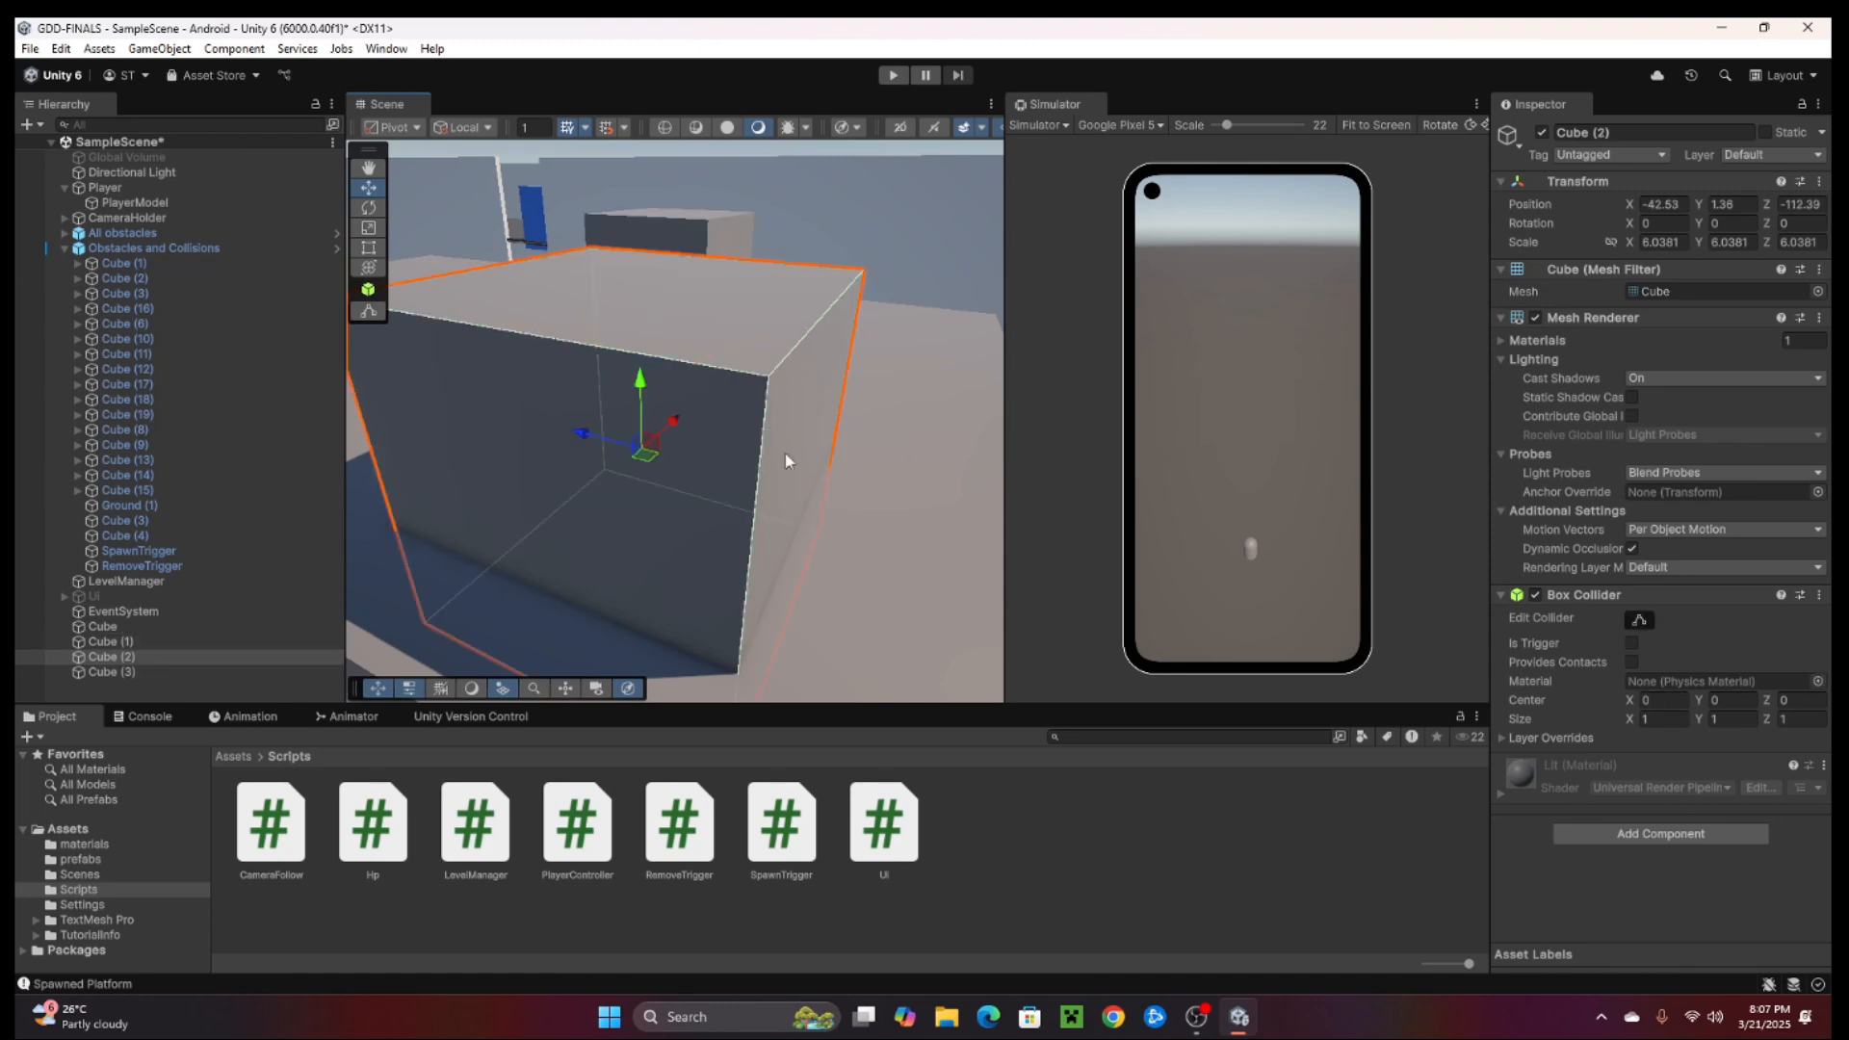
{"action": "left_click", "coordinate": [1644, 622]}
{"action": "left_click_drag", "start_coordinate": [768, 532], "coordinate": [552, 466], "text": "alt"}
{"action": "middle_click_drag", "start_coordinate": [553, 466], "coordinate": [726, 473]}
{"action": "scroll", "coordinate": [720, 466], "scroll_direction": "up", "scroll_amount": 2}
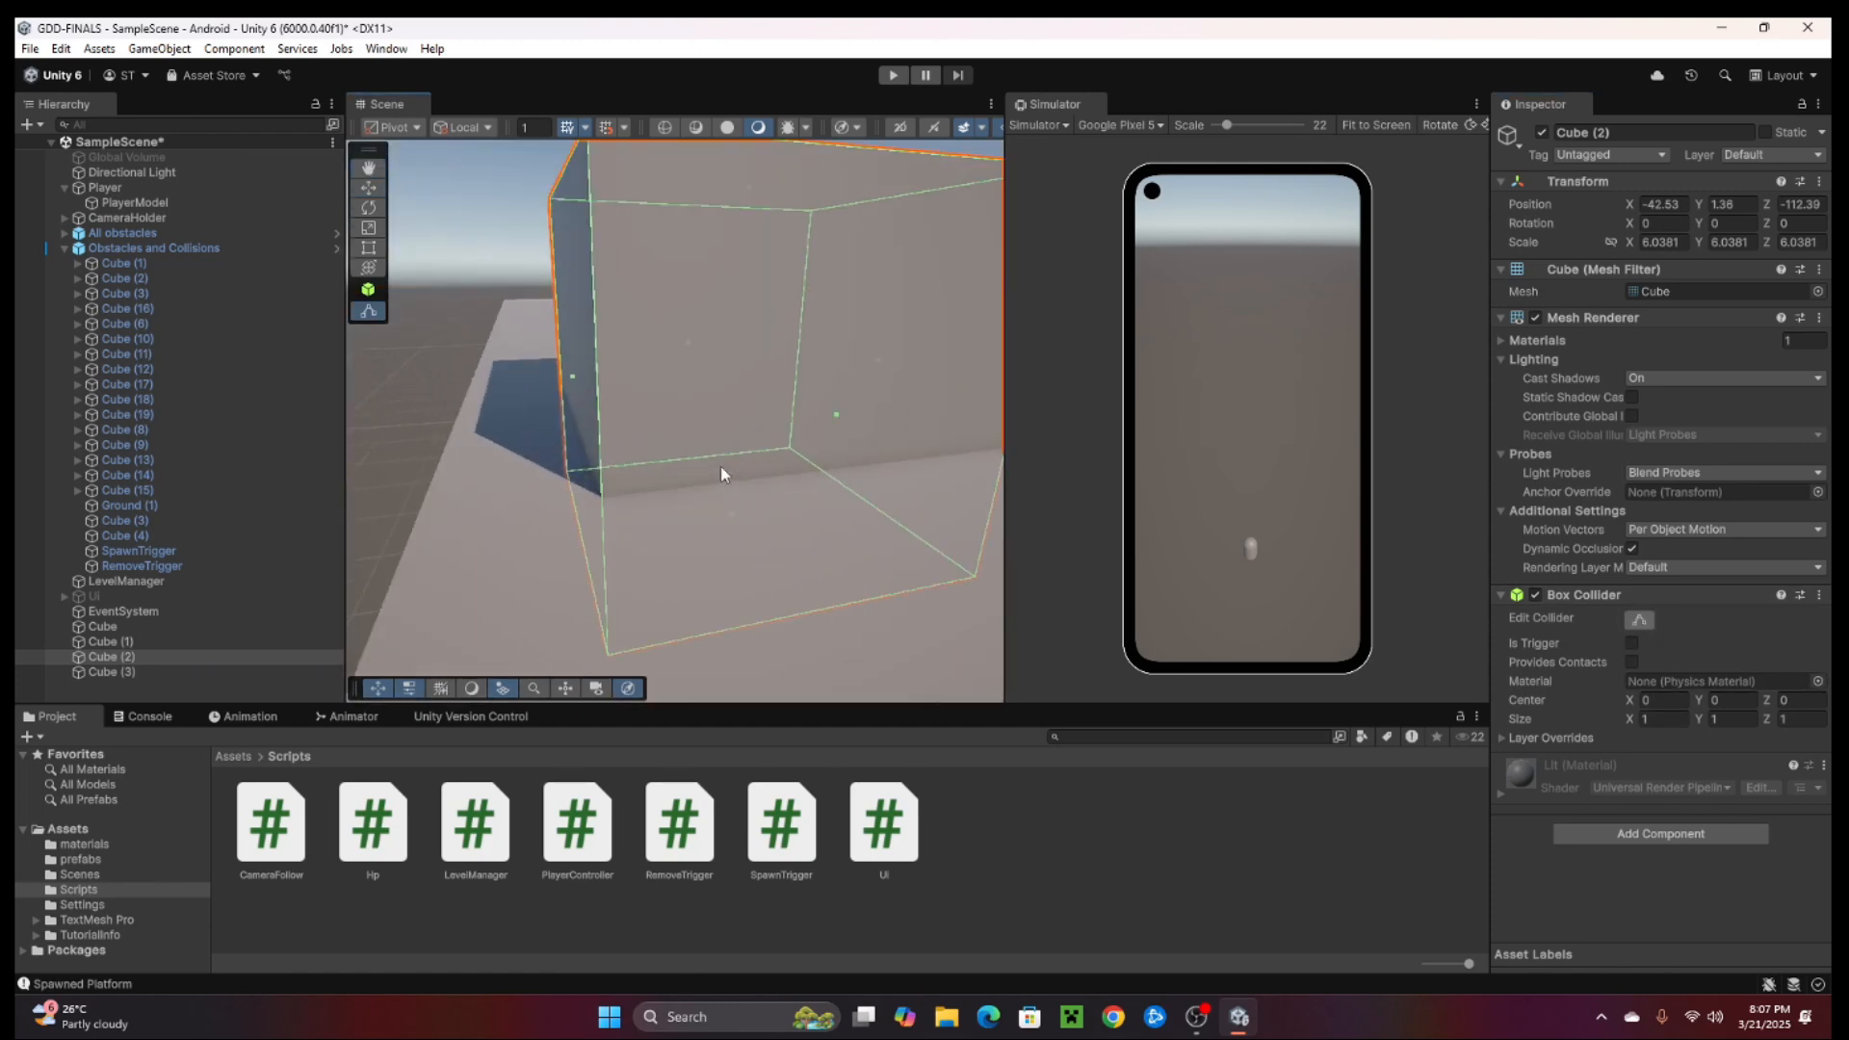
{"action": "left_click_drag", "start_coordinate": [838, 418], "coordinate": [491, 409]}
{"action": "middle_click_drag", "start_coordinate": [491, 409], "coordinate": [594, 446]}
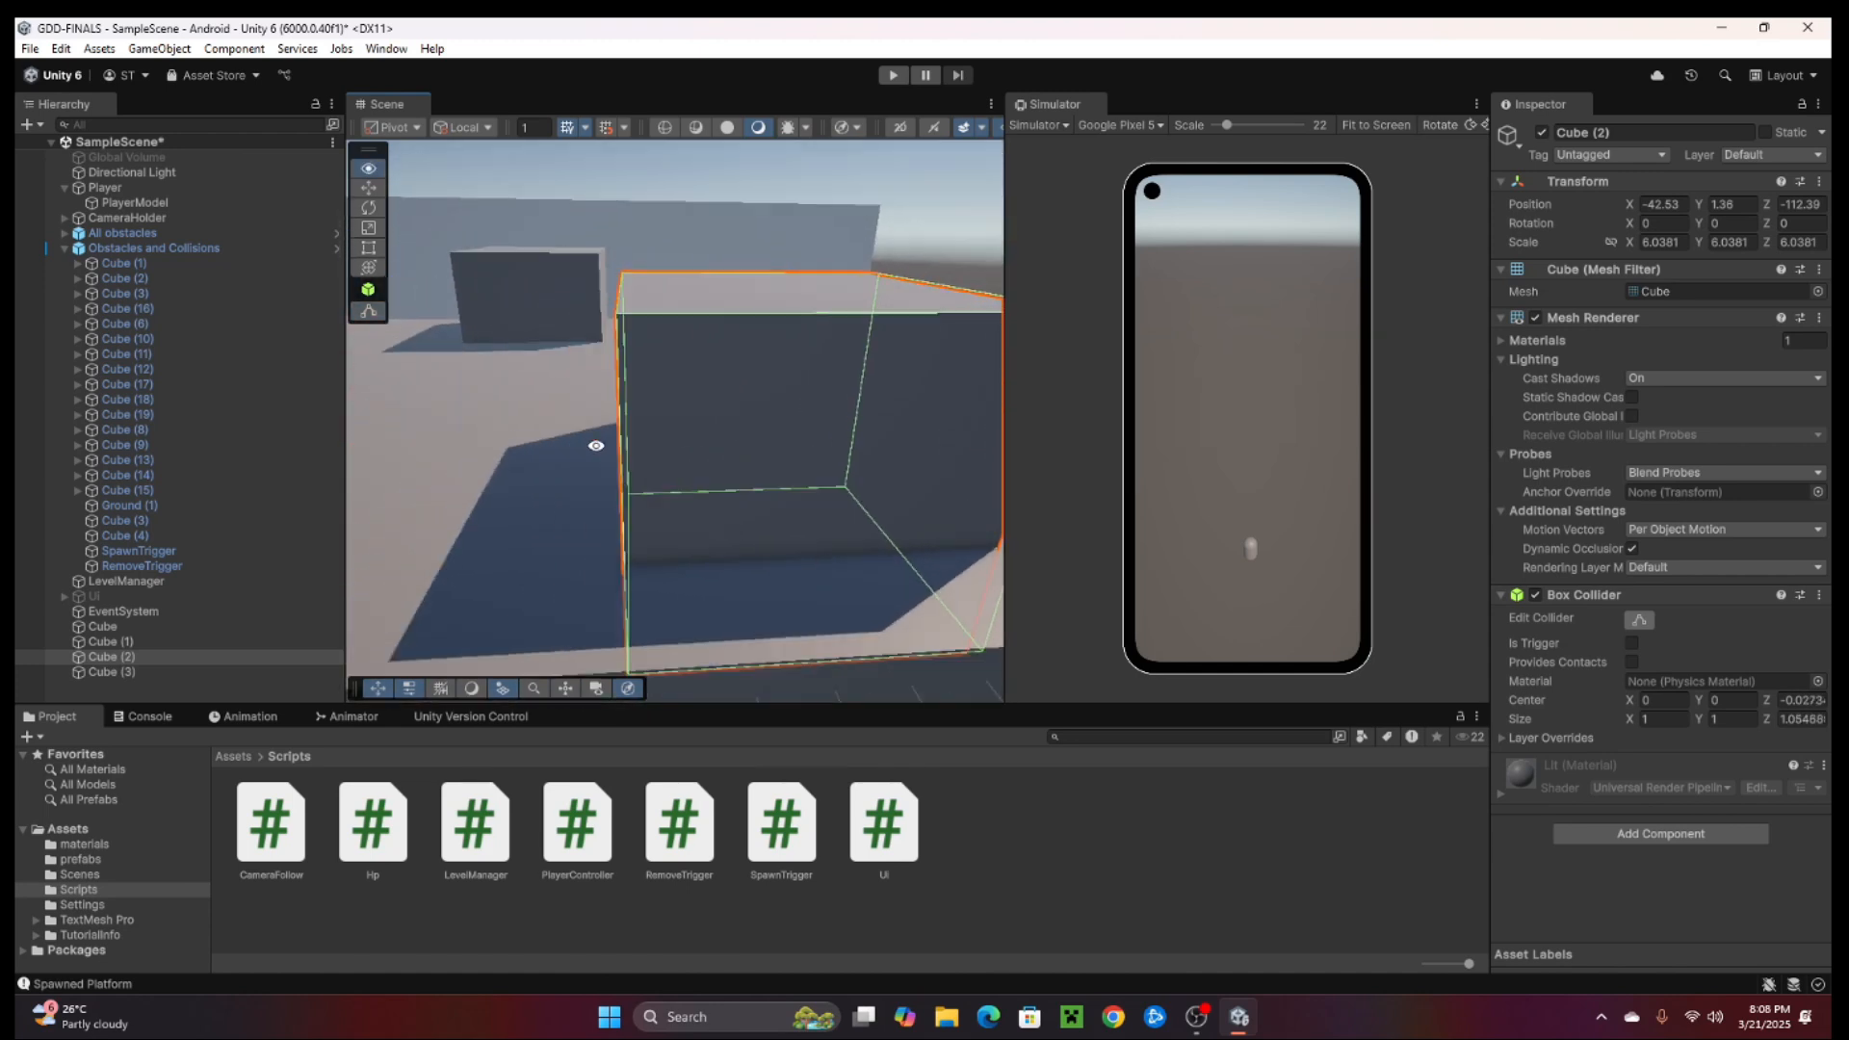
Pull in one side of the box collider on Cube (2) to an X size of about 0.975.
{"action": "left_click_drag", "start_coordinate": [594, 446], "coordinate": [457, 539], "text": "alt"}
{"action": "left_click_drag", "start_coordinate": [764, 545], "coordinate": [563, 554], "text": "alt"}
{"action": "middle_click_drag", "start_coordinate": [563, 553], "coordinate": [581, 522]}
{"action": "scroll", "coordinate": [617, 527], "scroll_direction": "up", "scroll_amount": 3}
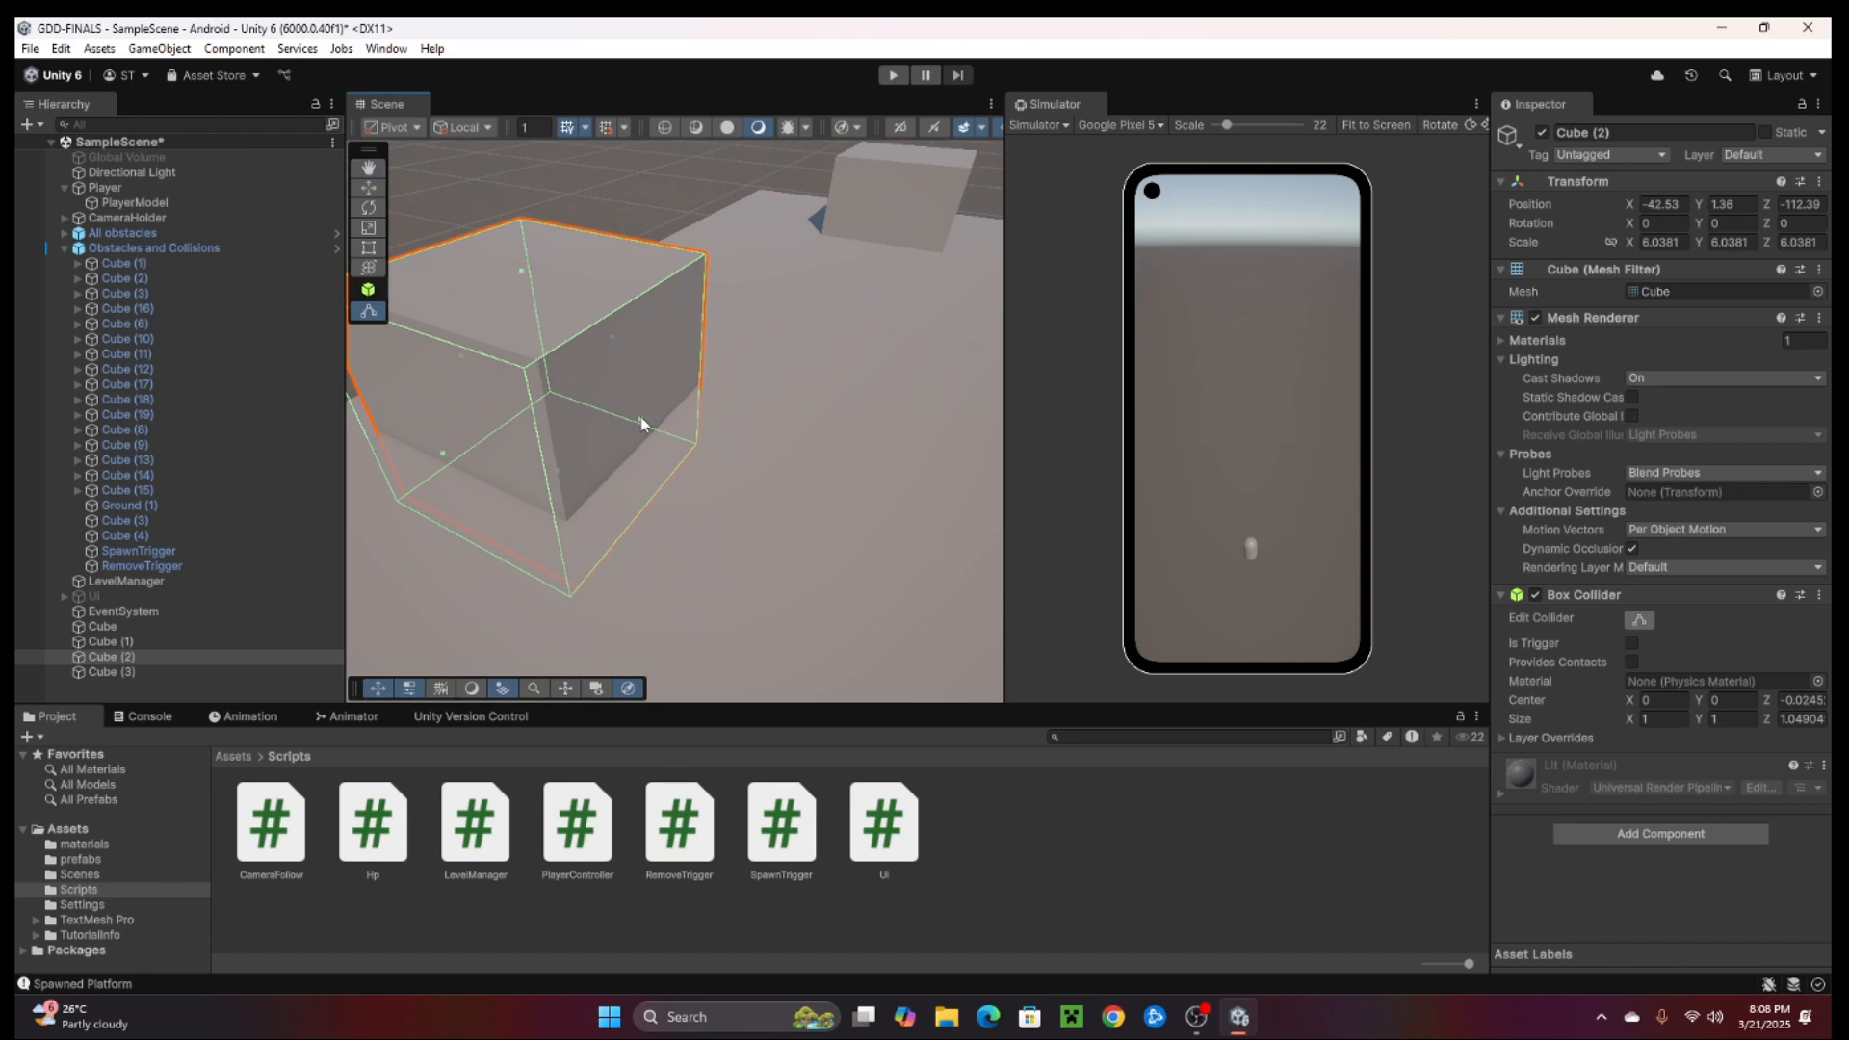
{"action": "left_click_drag", "start_coordinate": [642, 418], "coordinate": [633, 414]}
{"action": "left_click_drag", "start_coordinate": [524, 467], "coordinate": [660, 561], "text": "alt"}
{"action": "middle_click_drag", "start_coordinate": [511, 326], "coordinate": [672, 371]}
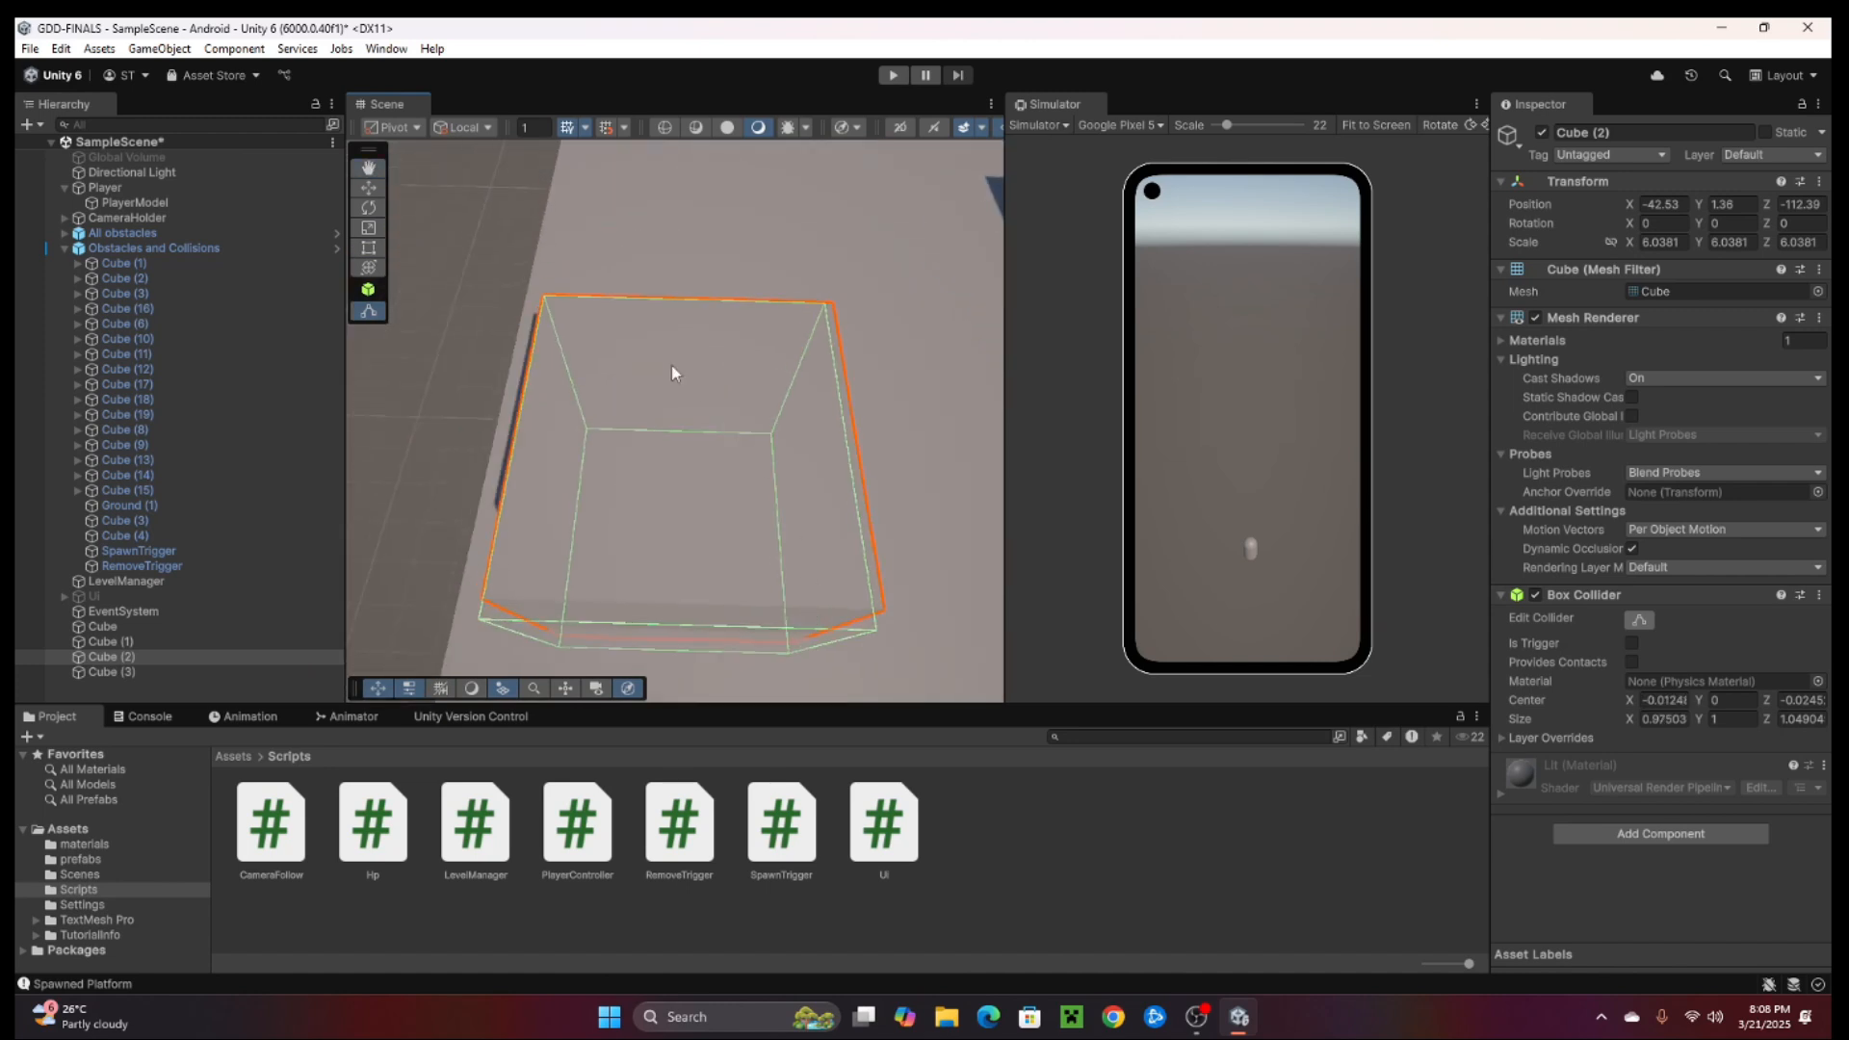
{"action": "left_click_drag", "start_coordinate": [672, 374], "coordinate": [381, 421], "text": "alt"}
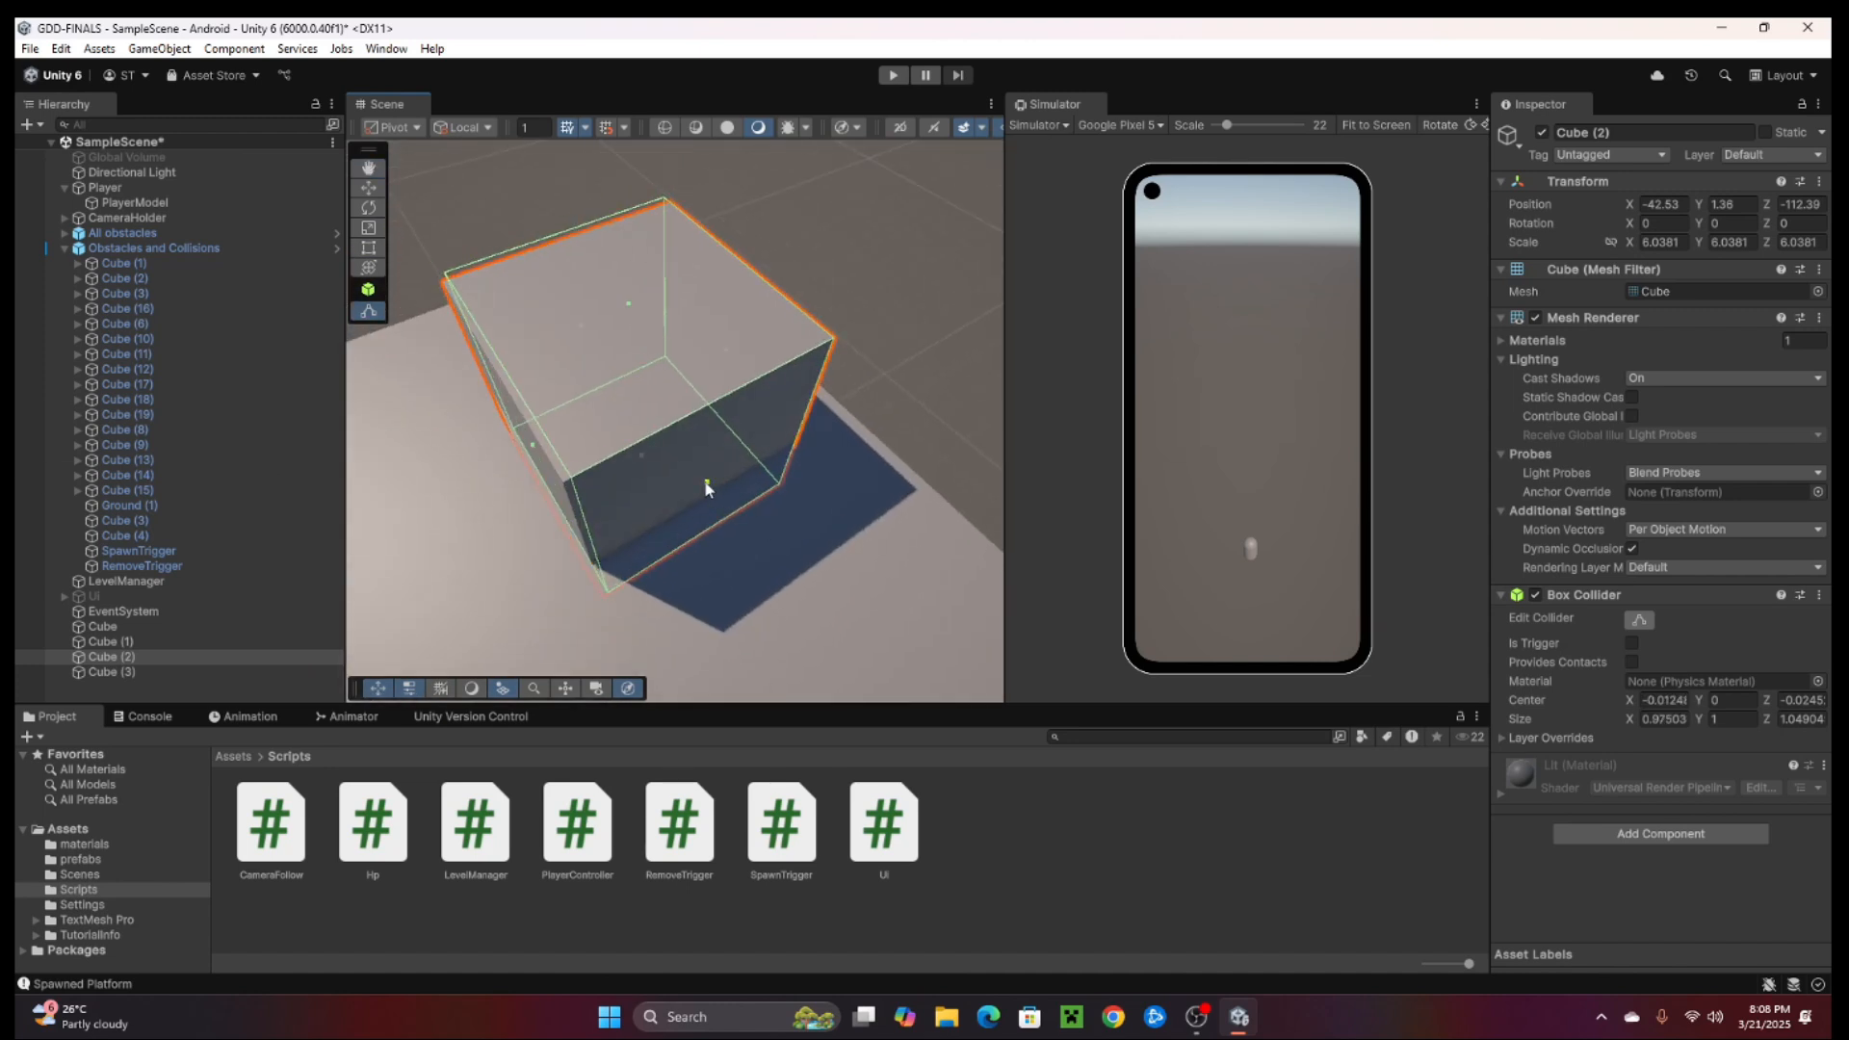
Shrink the Cube (2) collider further to about 0.934 on X, 0.596 on Y and 0.988 on Z.
{"action": "left_click_drag", "start_coordinate": [706, 487], "coordinate": [580, 566]}
{"action": "left_click_drag", "start_coordinate": [645, 568], "coordinate": [692, 405], "text": "alt"}
{"action": "left_click_drag", "start_coordinate": [692, 405], "coordinate": [686, 447], "text": "alt"}
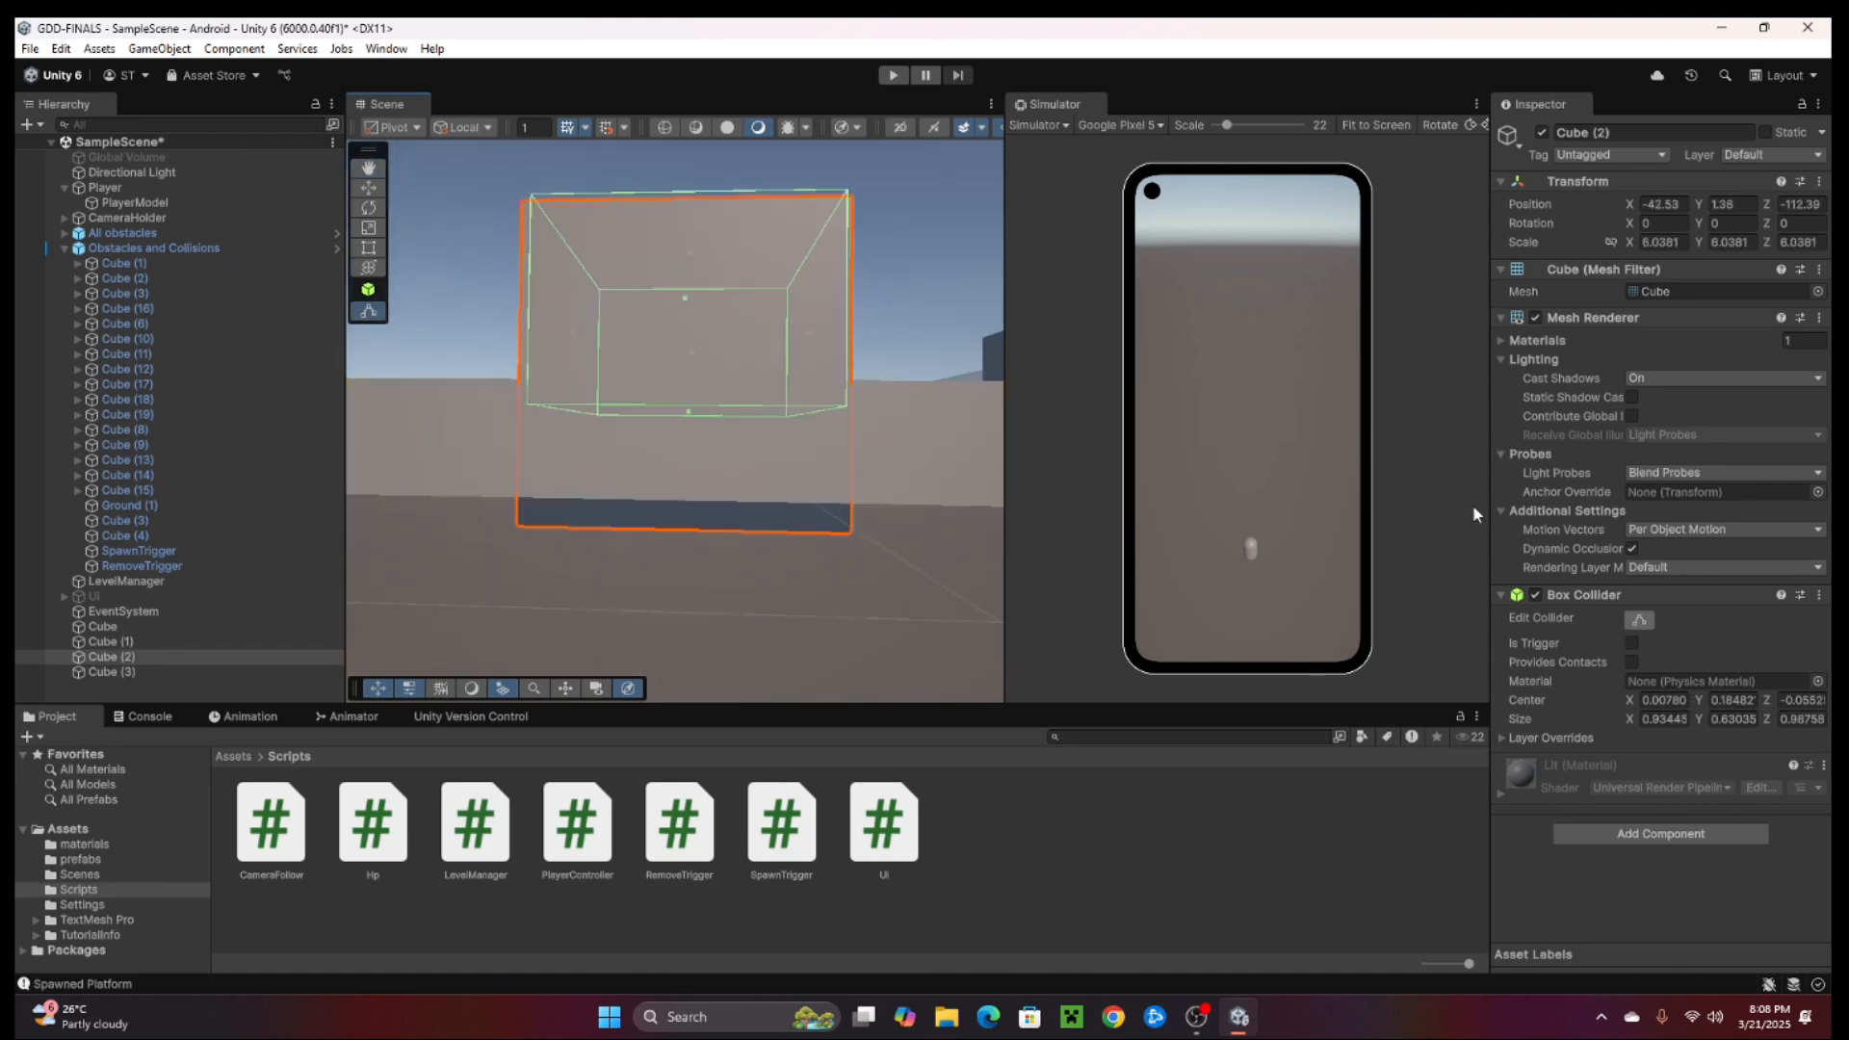
{"action": "left_click_drag", "start_coordinate": [841, 496], "coordinate": [691, 406], "text": "alt"}
{"action": "left_click_drag", "start_coordinate": [649, 473], "coordinate": [808, 454], "text": "alt"}
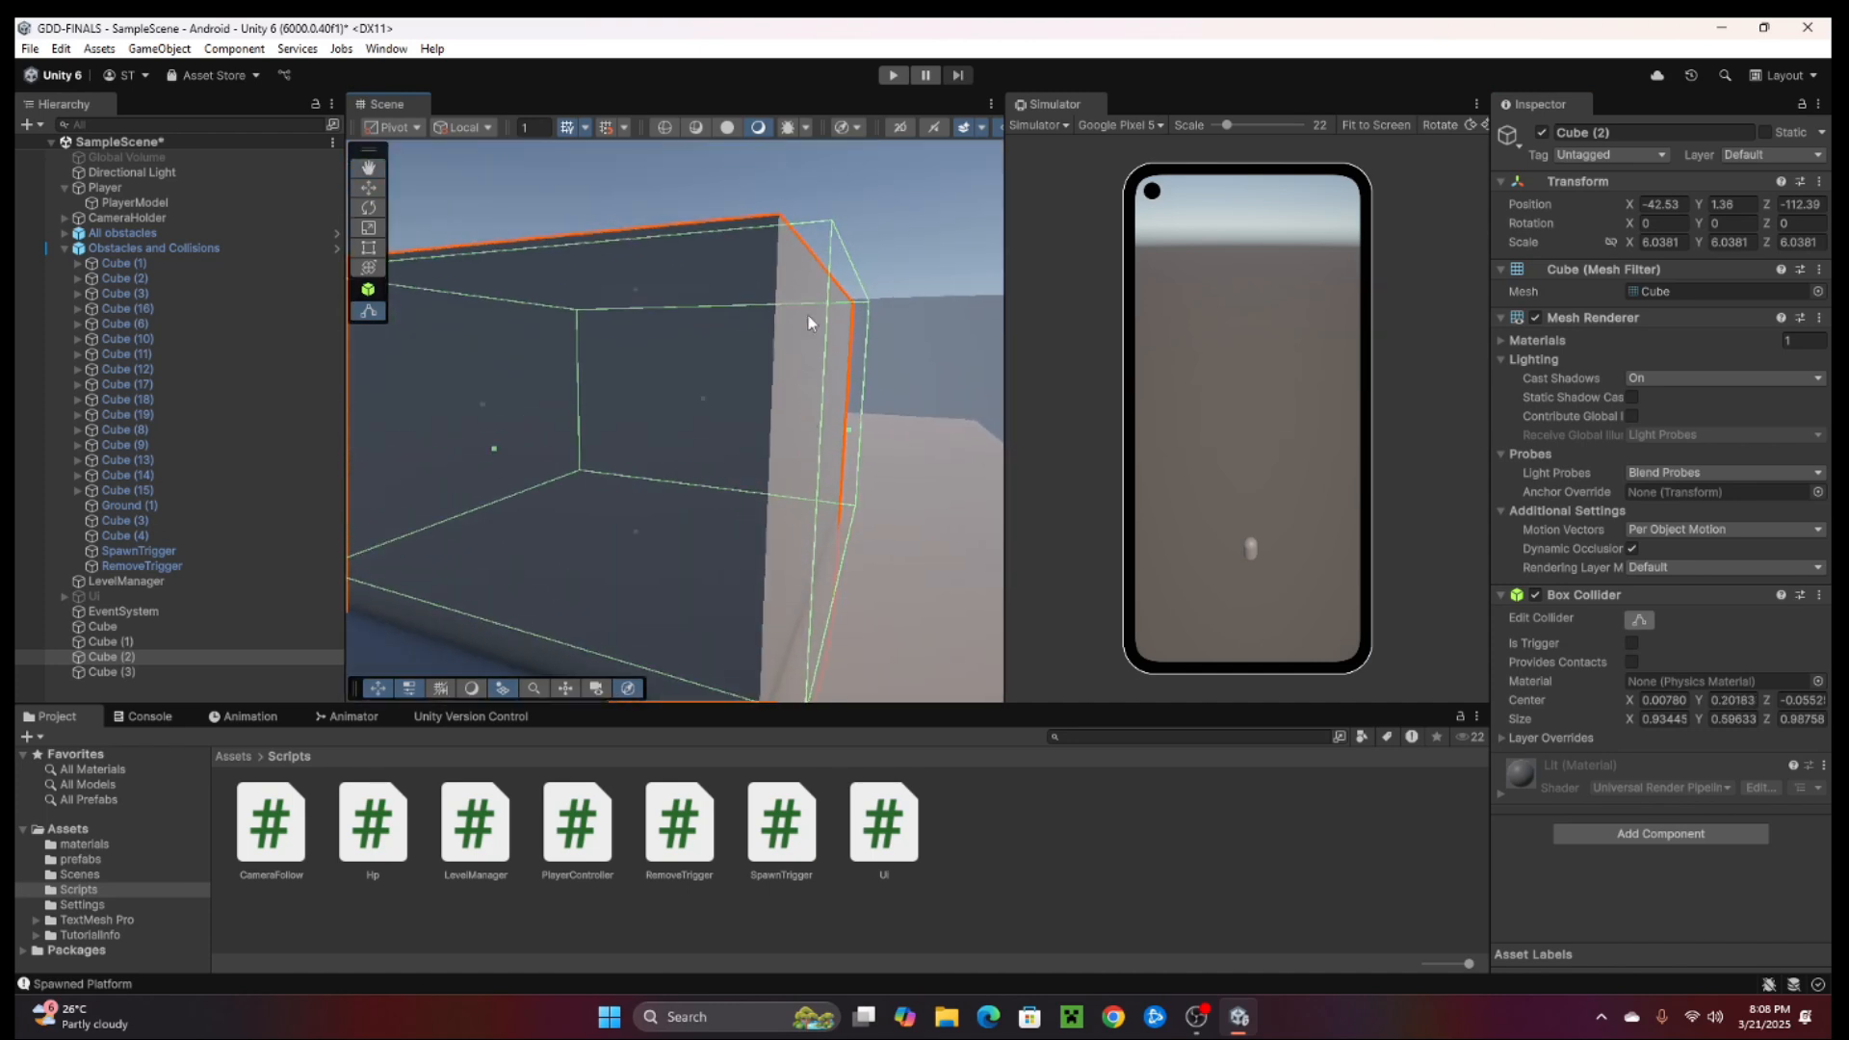
Examine from several sides how the edited collider's edges differ from the faces of Cube (2).
{"action": "left_click_drag", "start_coordinate": [807, 315], "coordinate": [666, 452], "text": "alt"}
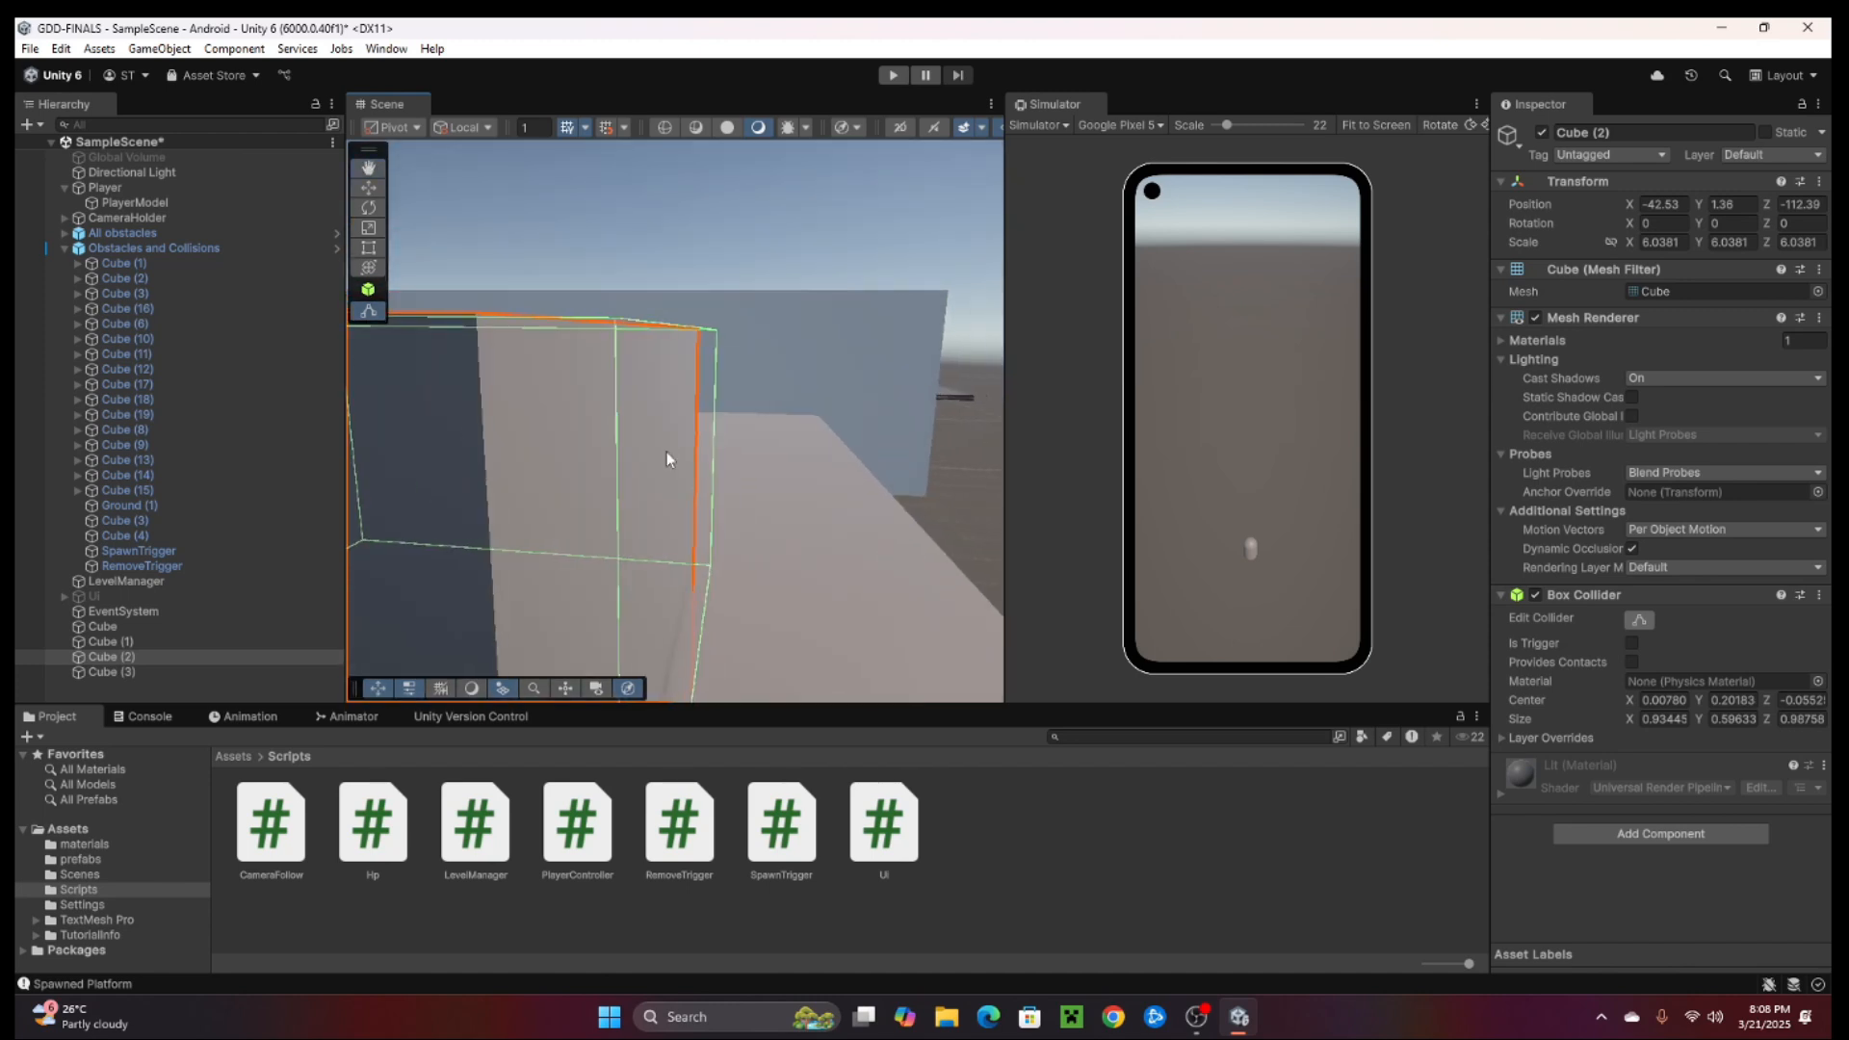
{"action": "left_click_drag", "start_coordinate": [607, 385], "coordinate": [696, 397], "text": "alt"}
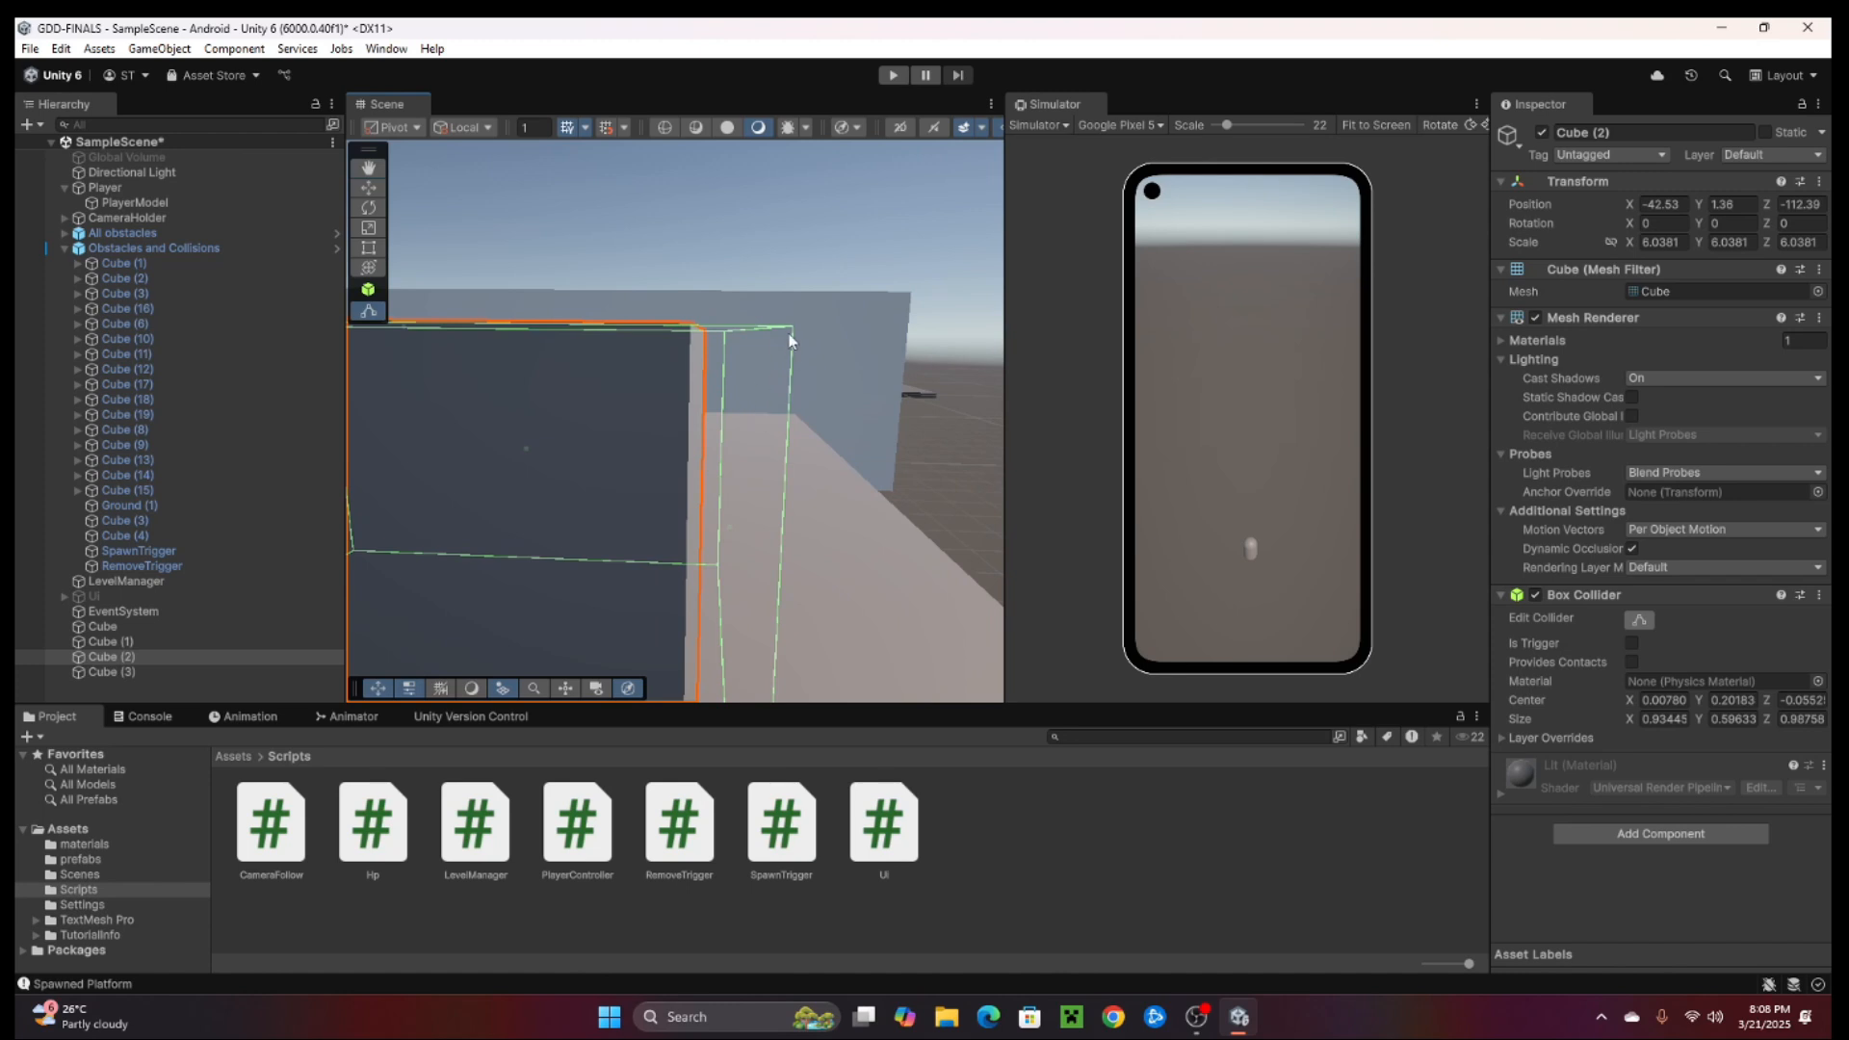
{"action": "left_click_drag", "start_coordinate": [637, 421], "coordinate": [705, 482], "text": "alt"}
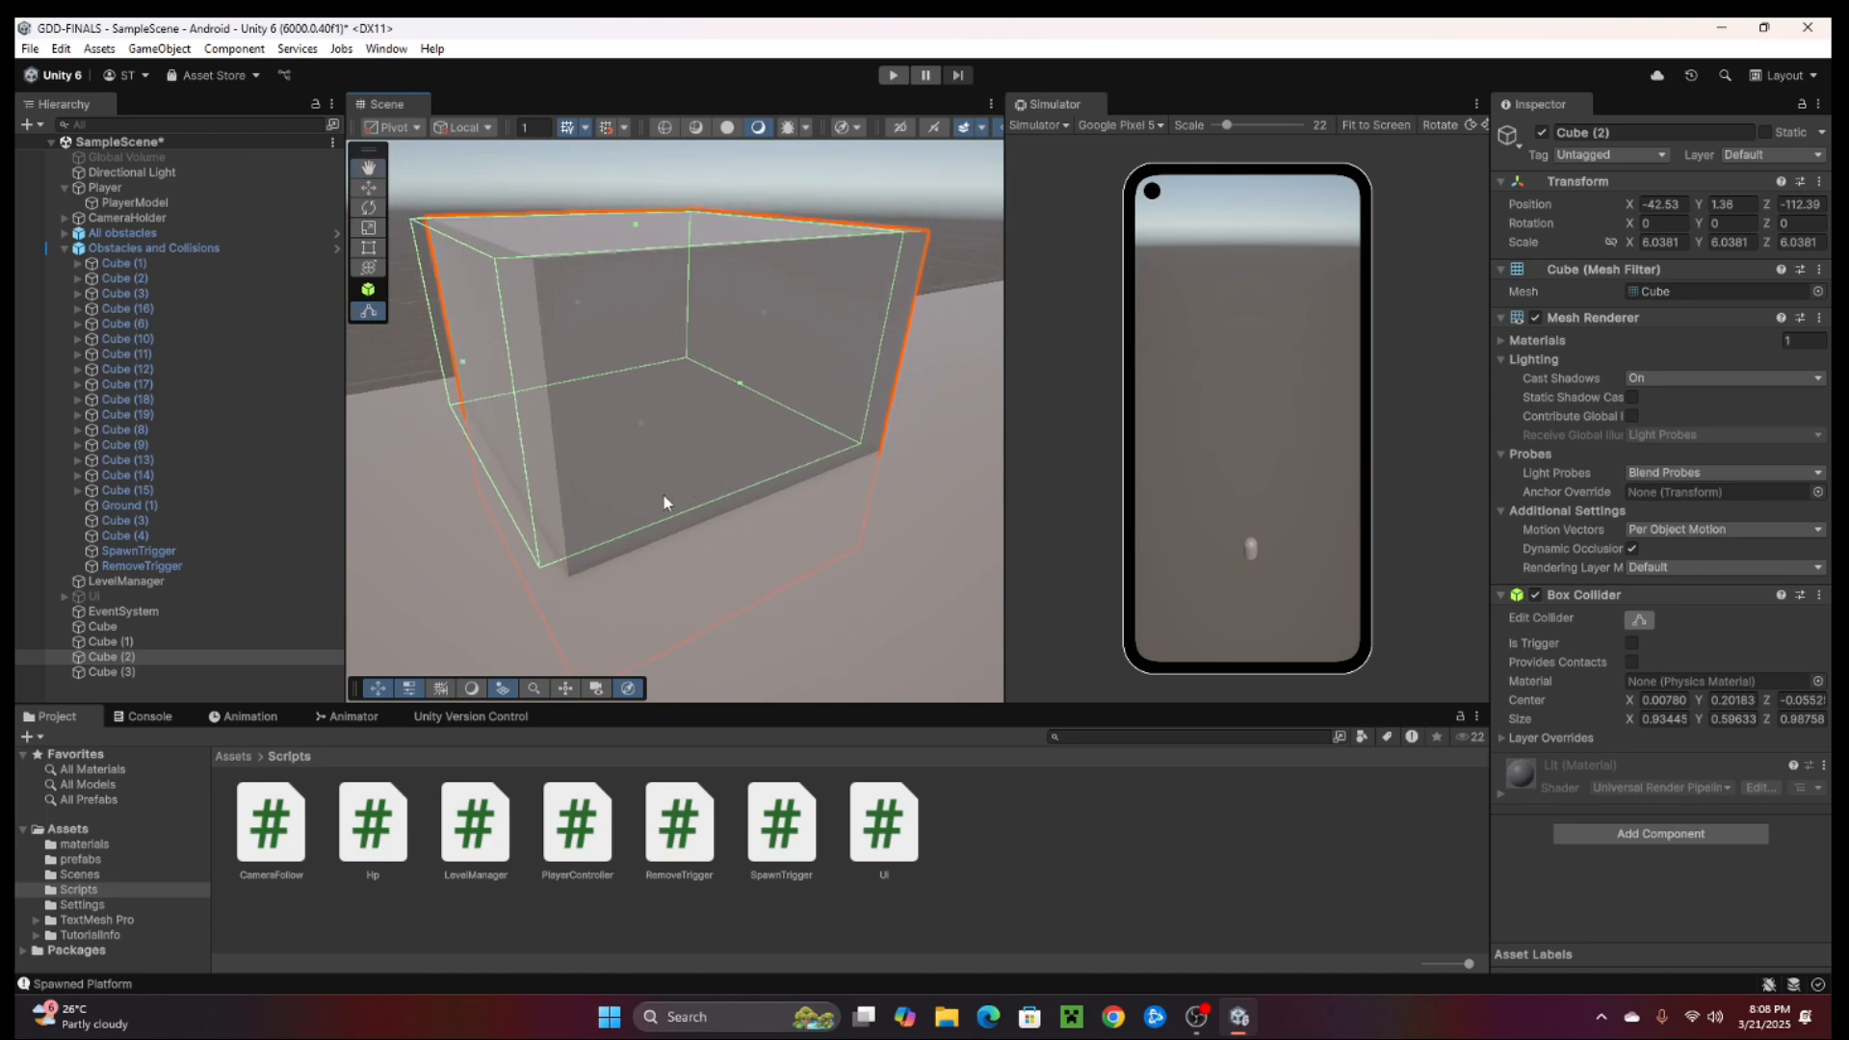
{"action": "middle_click_drag", "start_coordinate": [663, 494], "coordinate": [825, 515]}
{"action": "left_click_drag", "start_coordinate": [825, 516], "coordinate": [678, 491], "text": "alt"}
{"action": "middle_click_drag", "start_coordinate": [508, 415], "coordinate": [630, 506]}
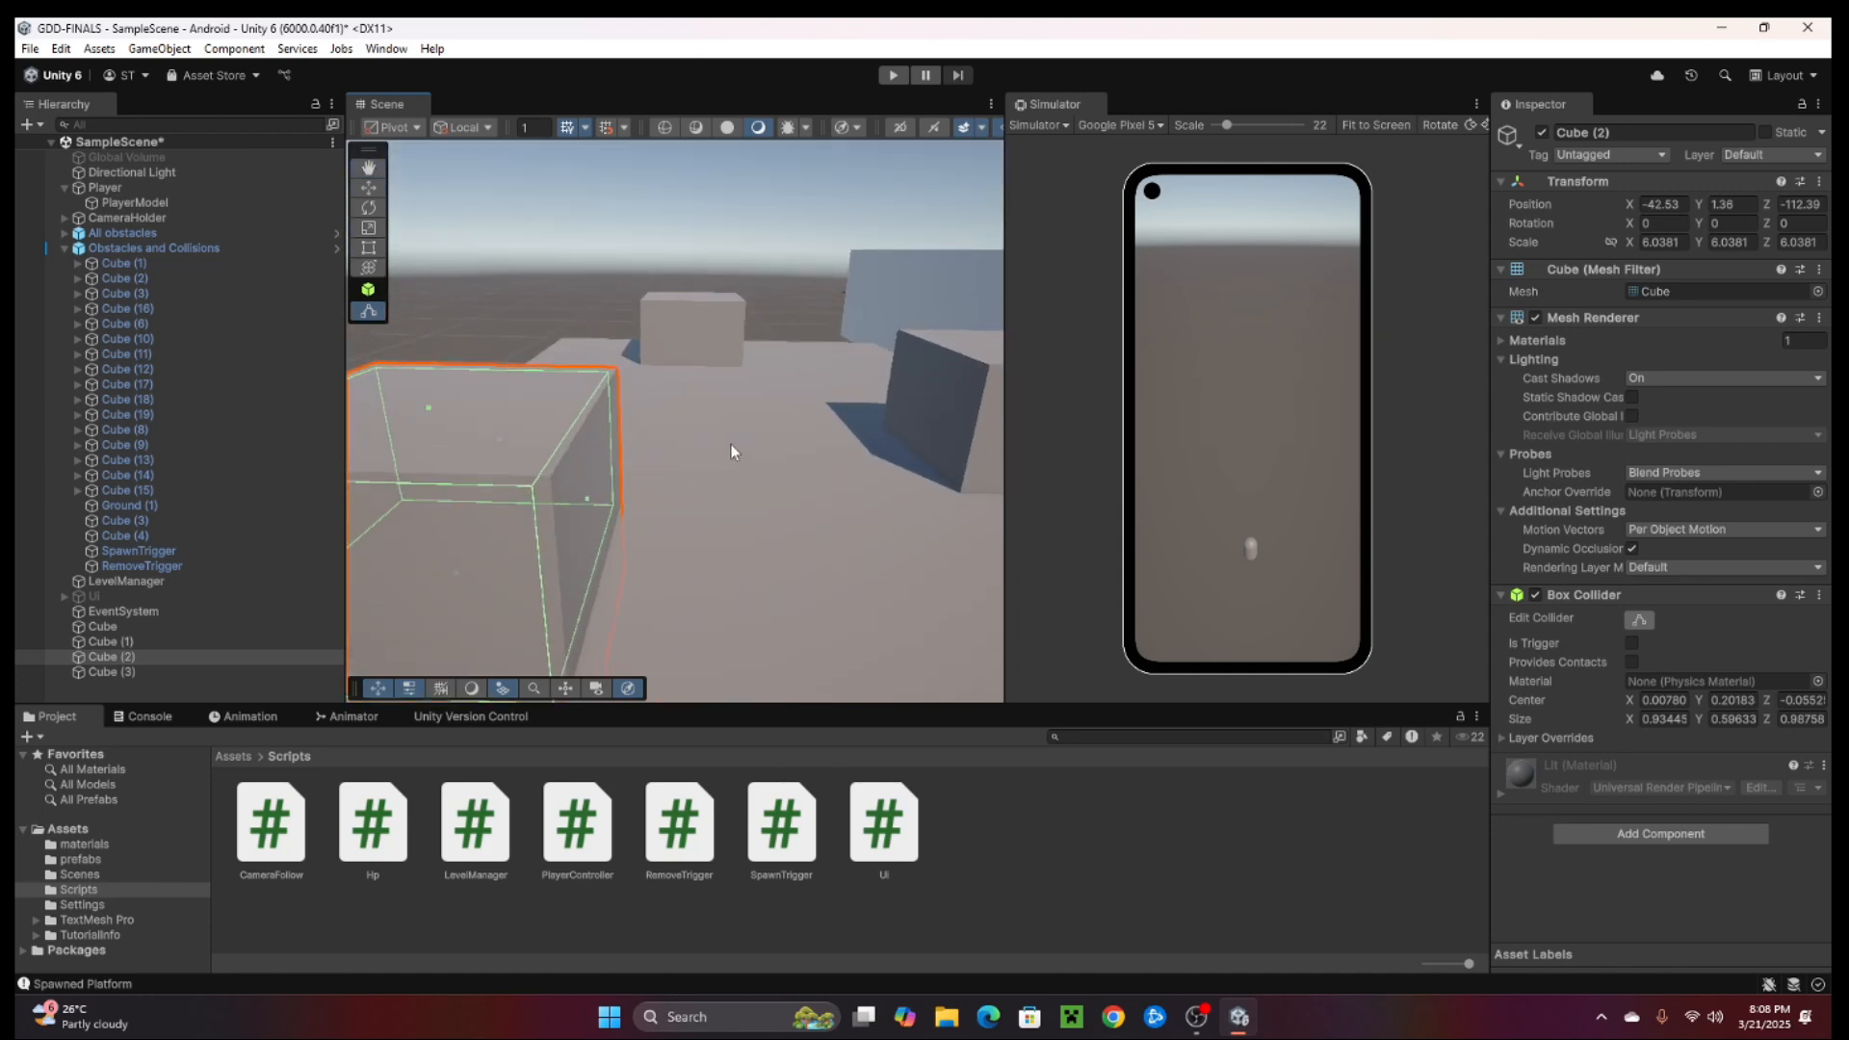
Delete the two obstacle cubes with unedited colliders, Cube (1) and Cube (3).
{"action": "left_click_drag", "start_coordinate": [732, 451], "coordinate": [714, 510], "text": "alt"}
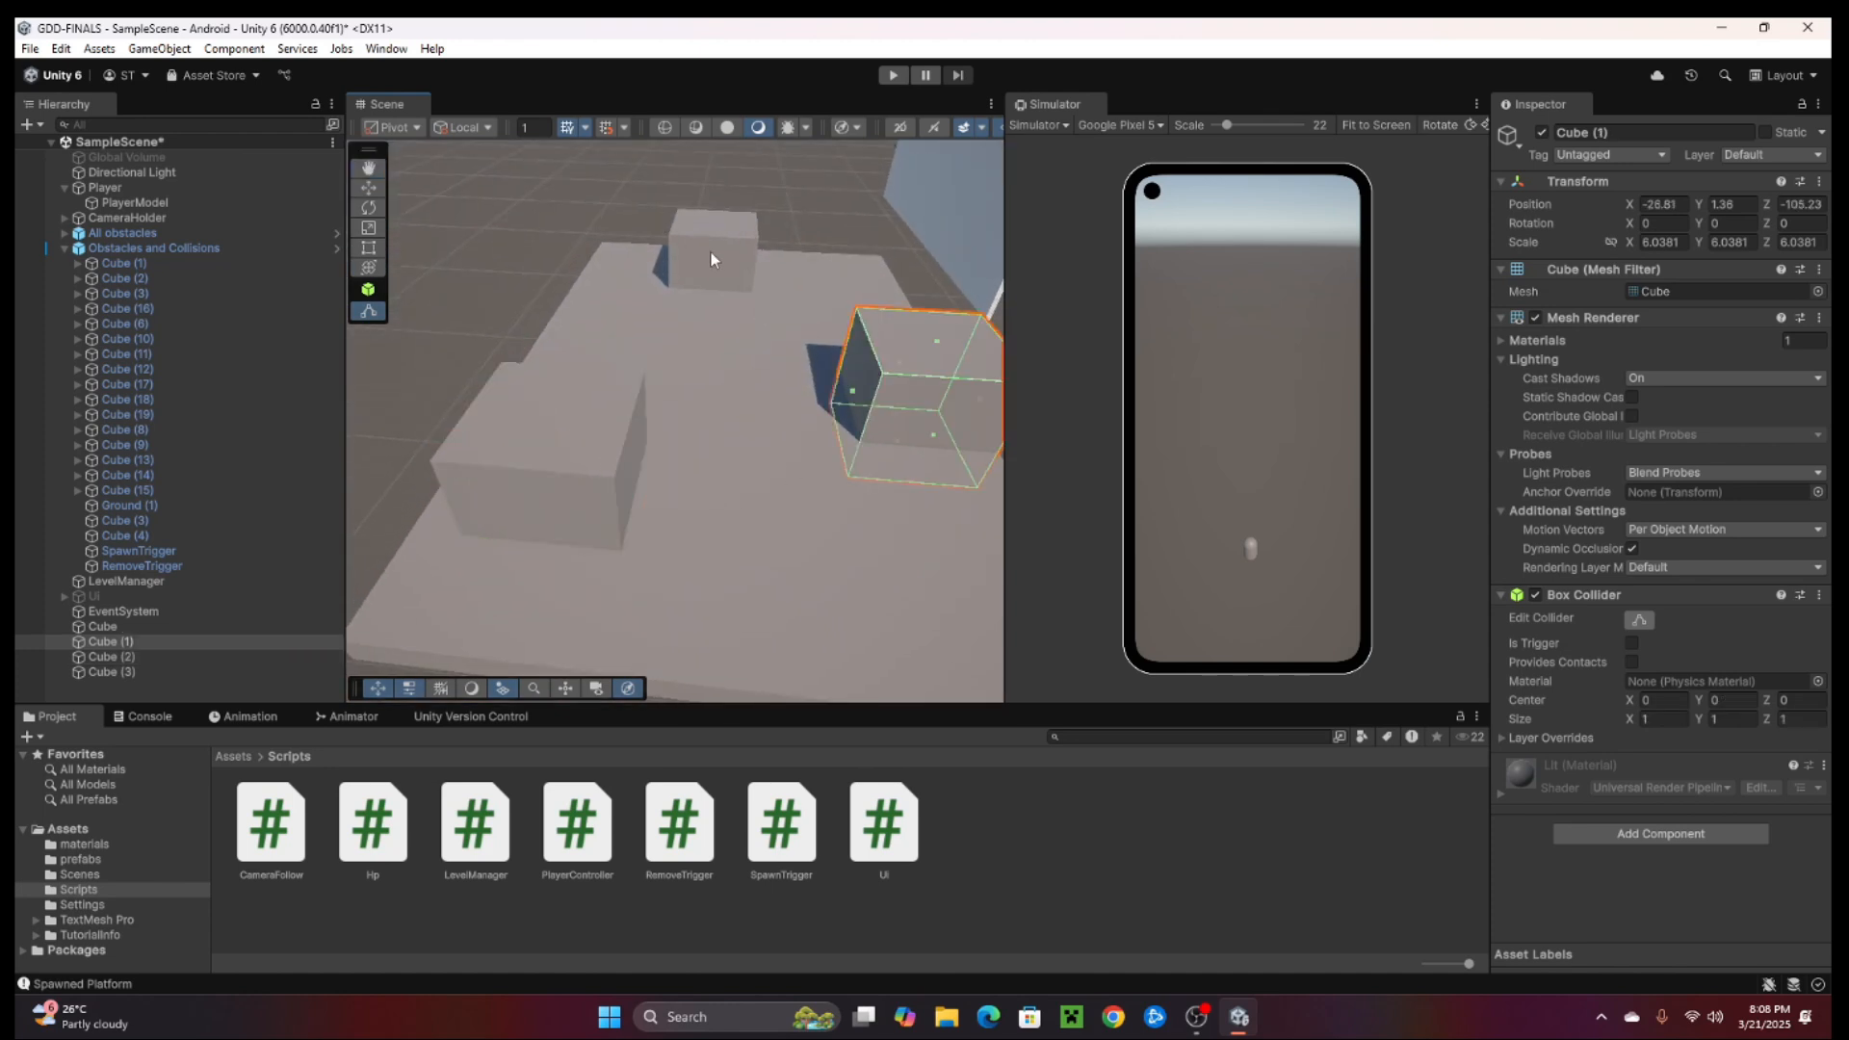
{"action": "right_click", "coordinate": [151, 641]}
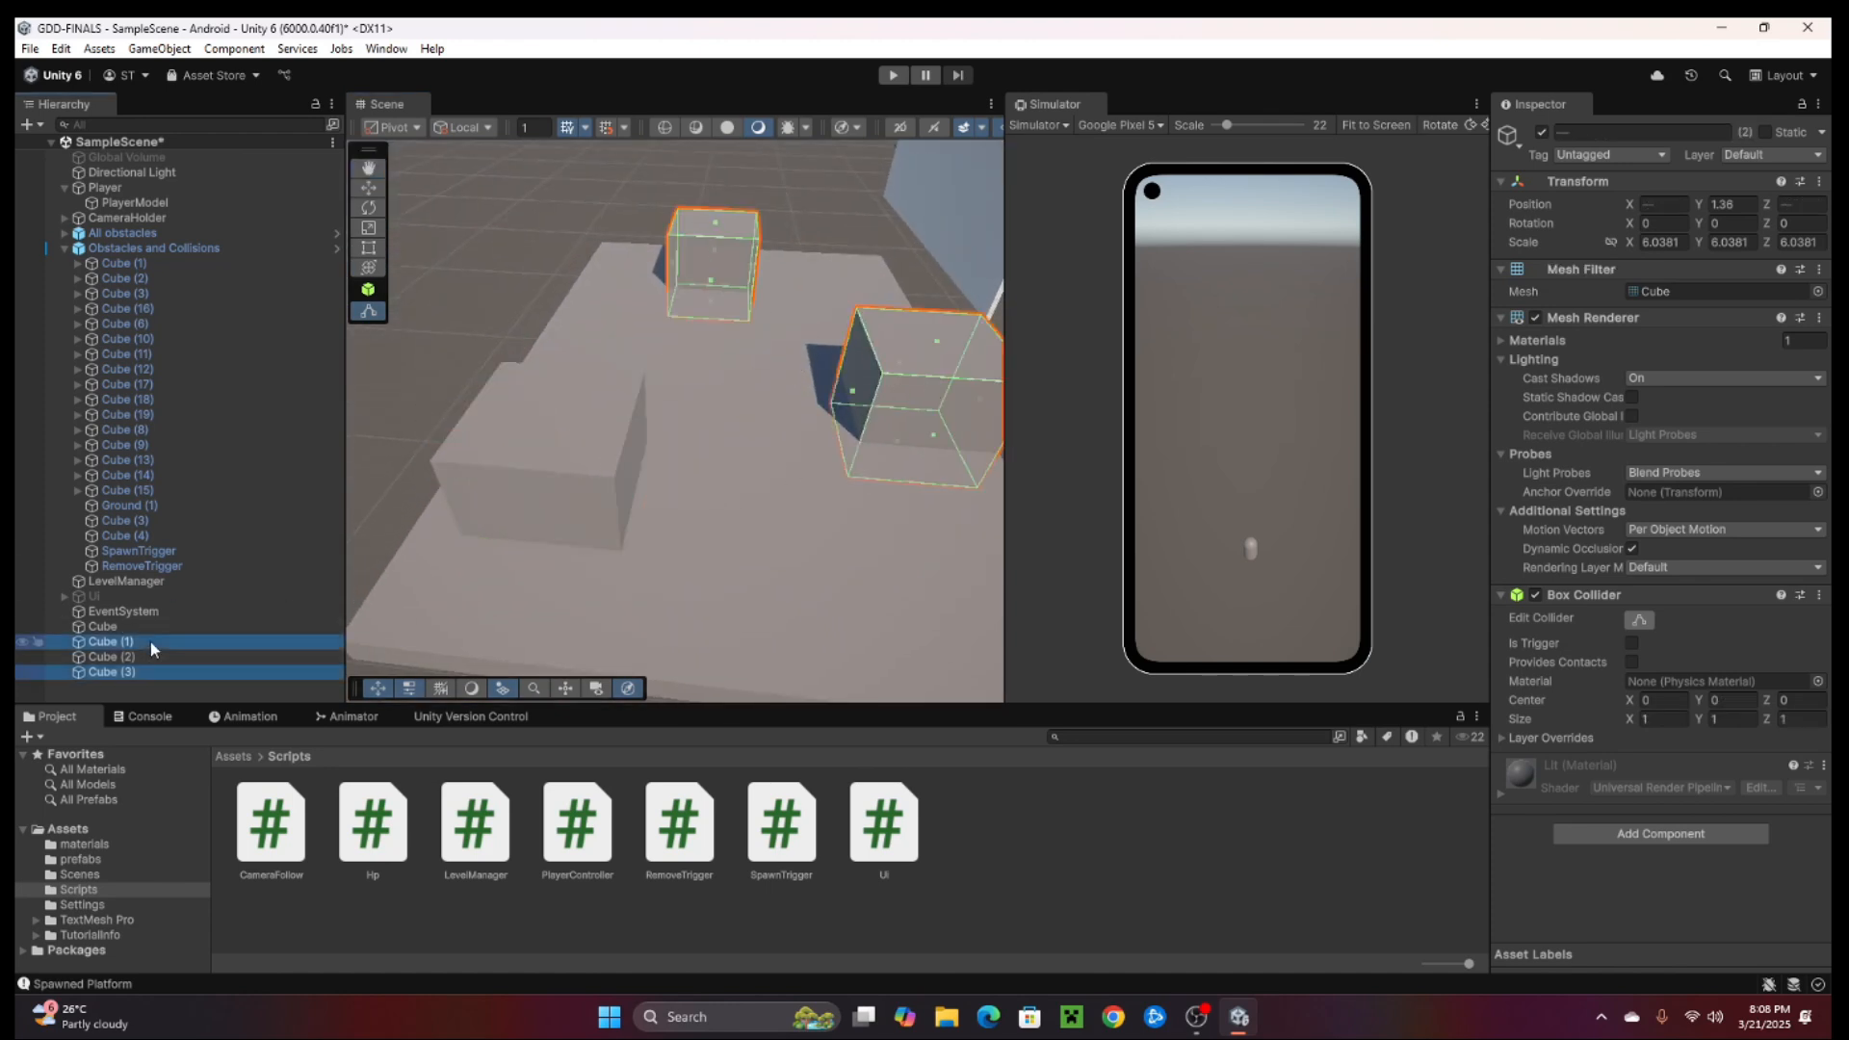
{"action": "left_click", "coordinate": [221, 346]}
Duplicate the cube with the edited collider twice, placing one copy near X -29.1, Z -105.8 and the other at the far end.
{"action": "left_click", "coordinate": [575, 458]}
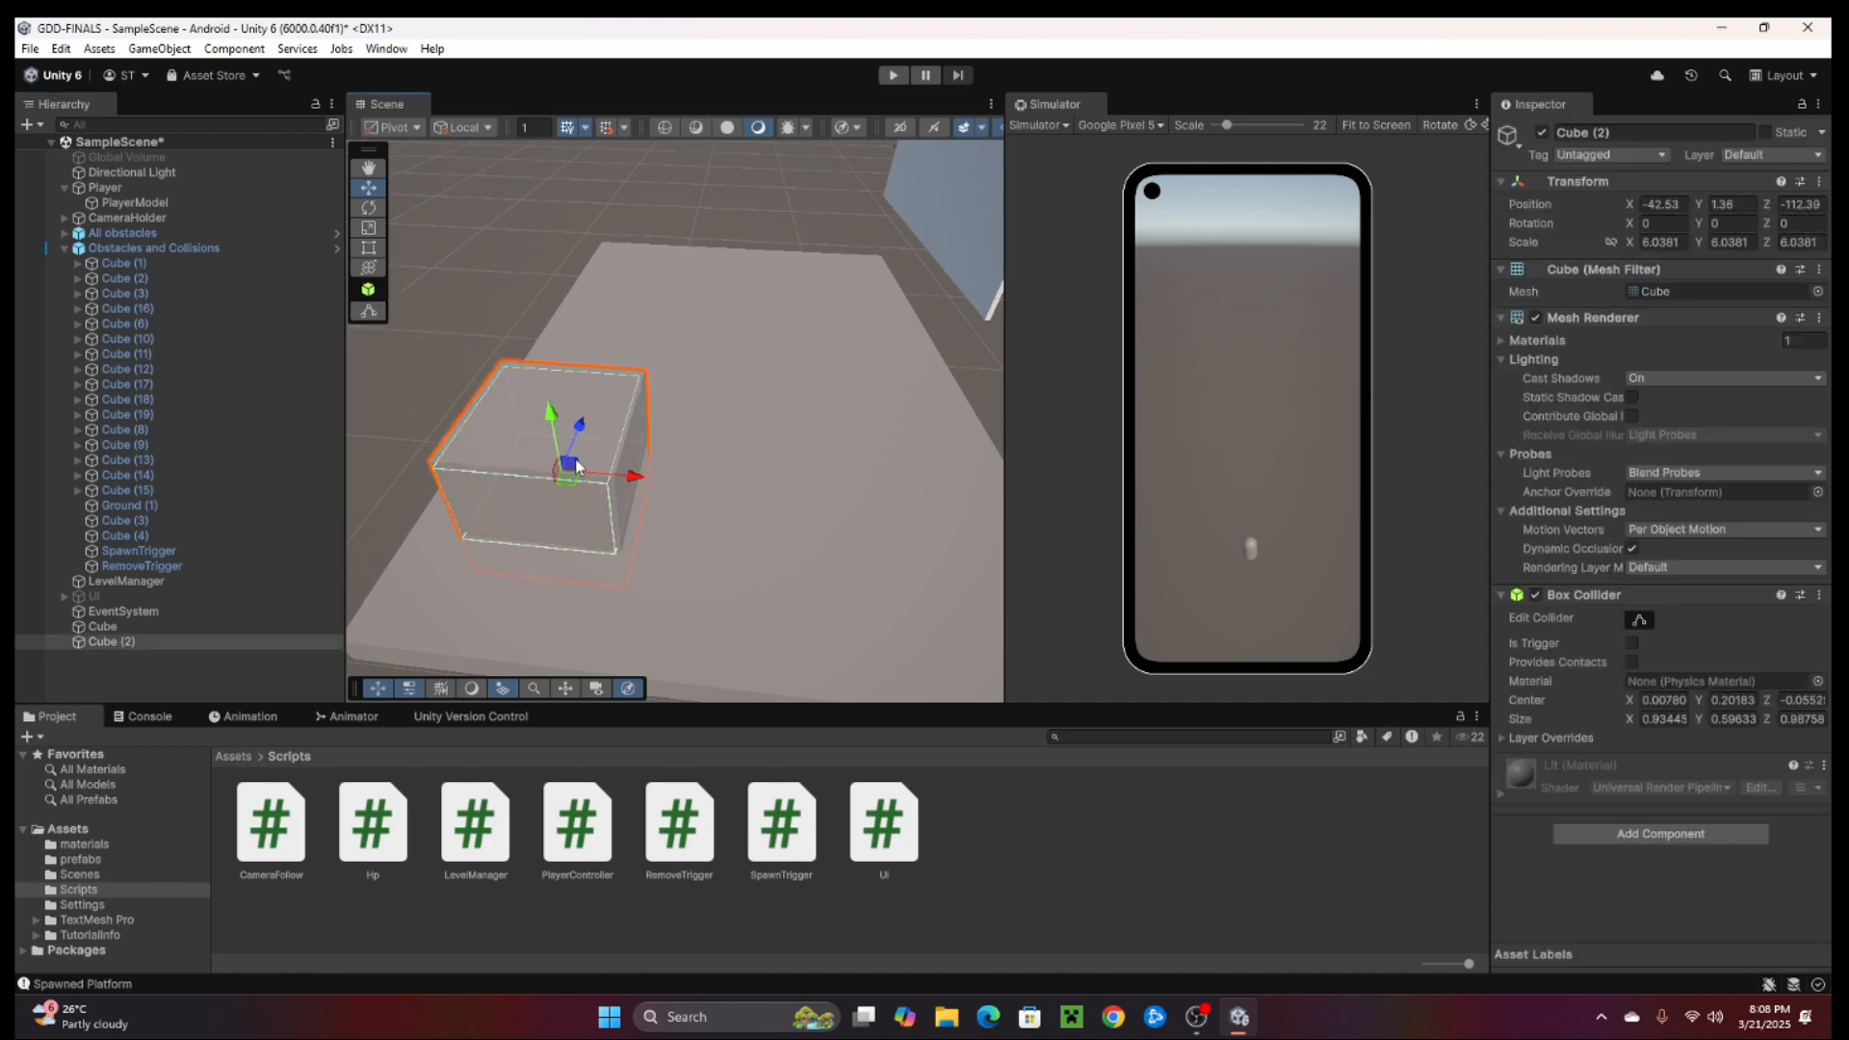
{"action": "key", "text": "ctrl+d"}
{"action": "left_click_drag", "start_coordinate": [597, 480], "coordinate": [814, 510]}
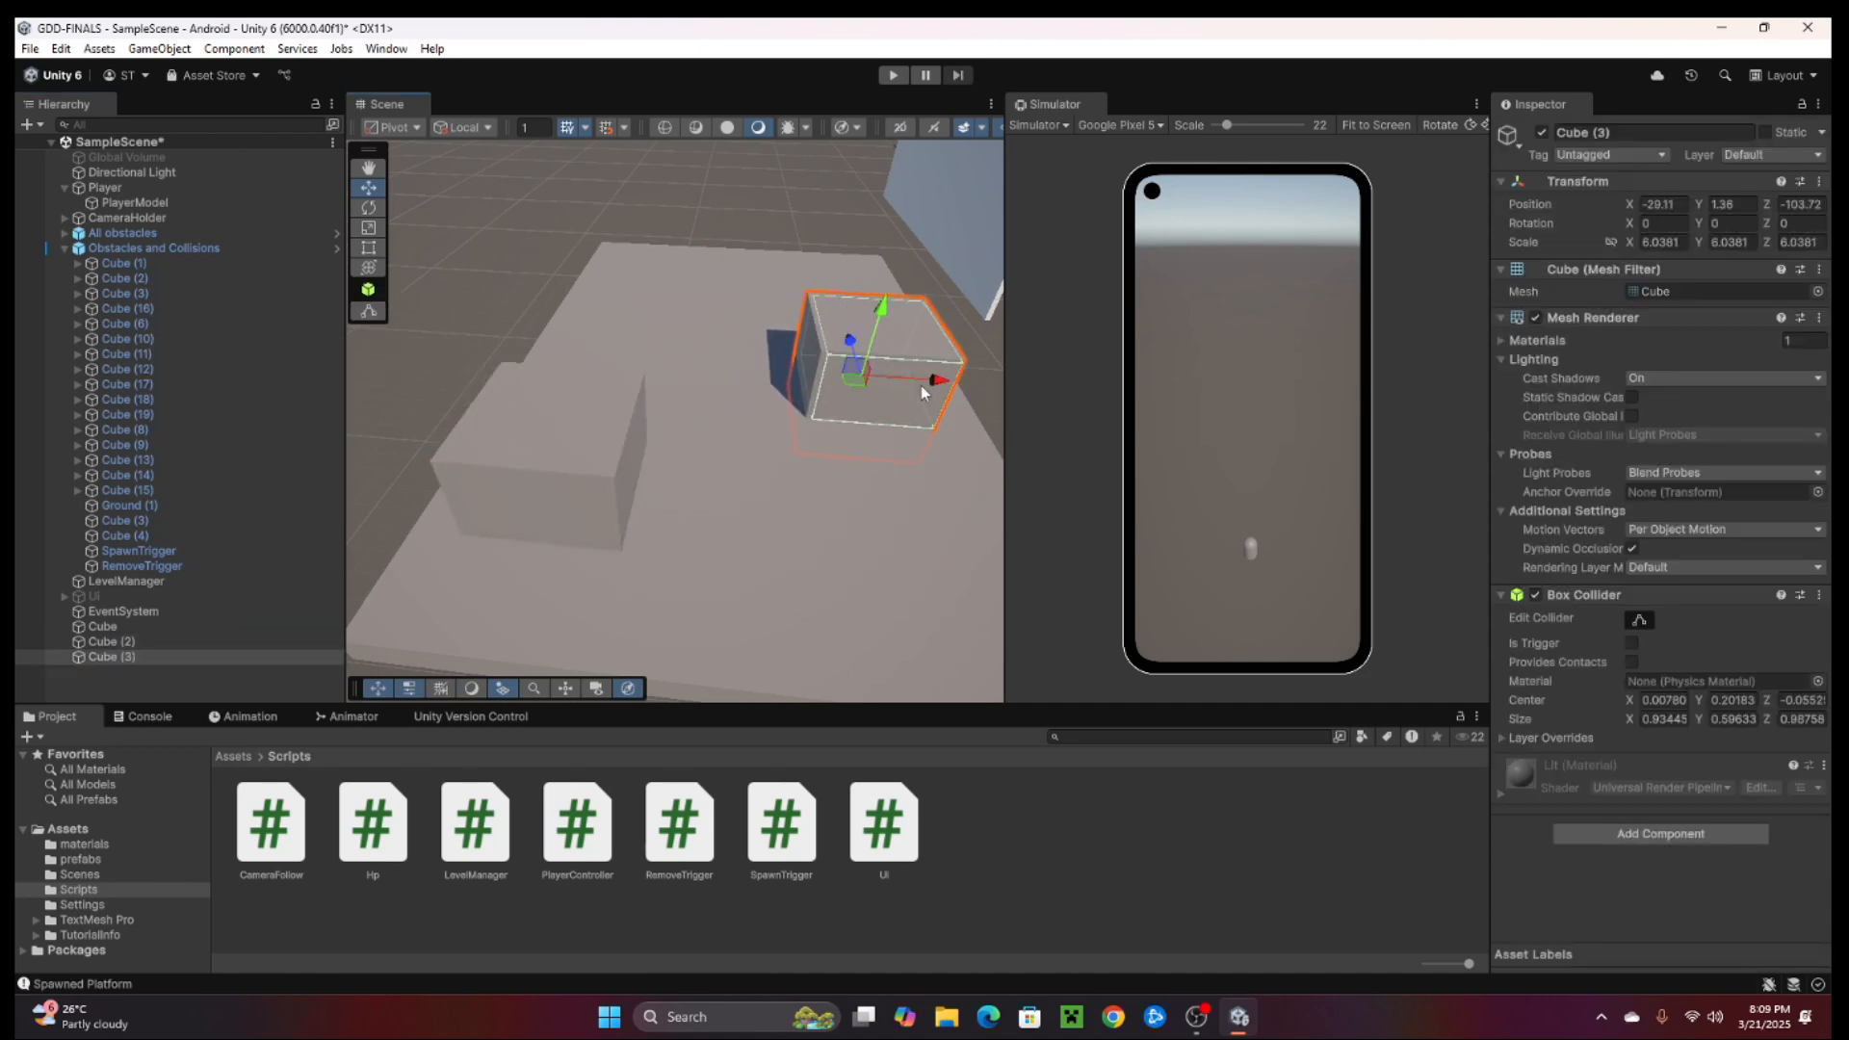
{"action": "key", "text": "ctrl+d"}
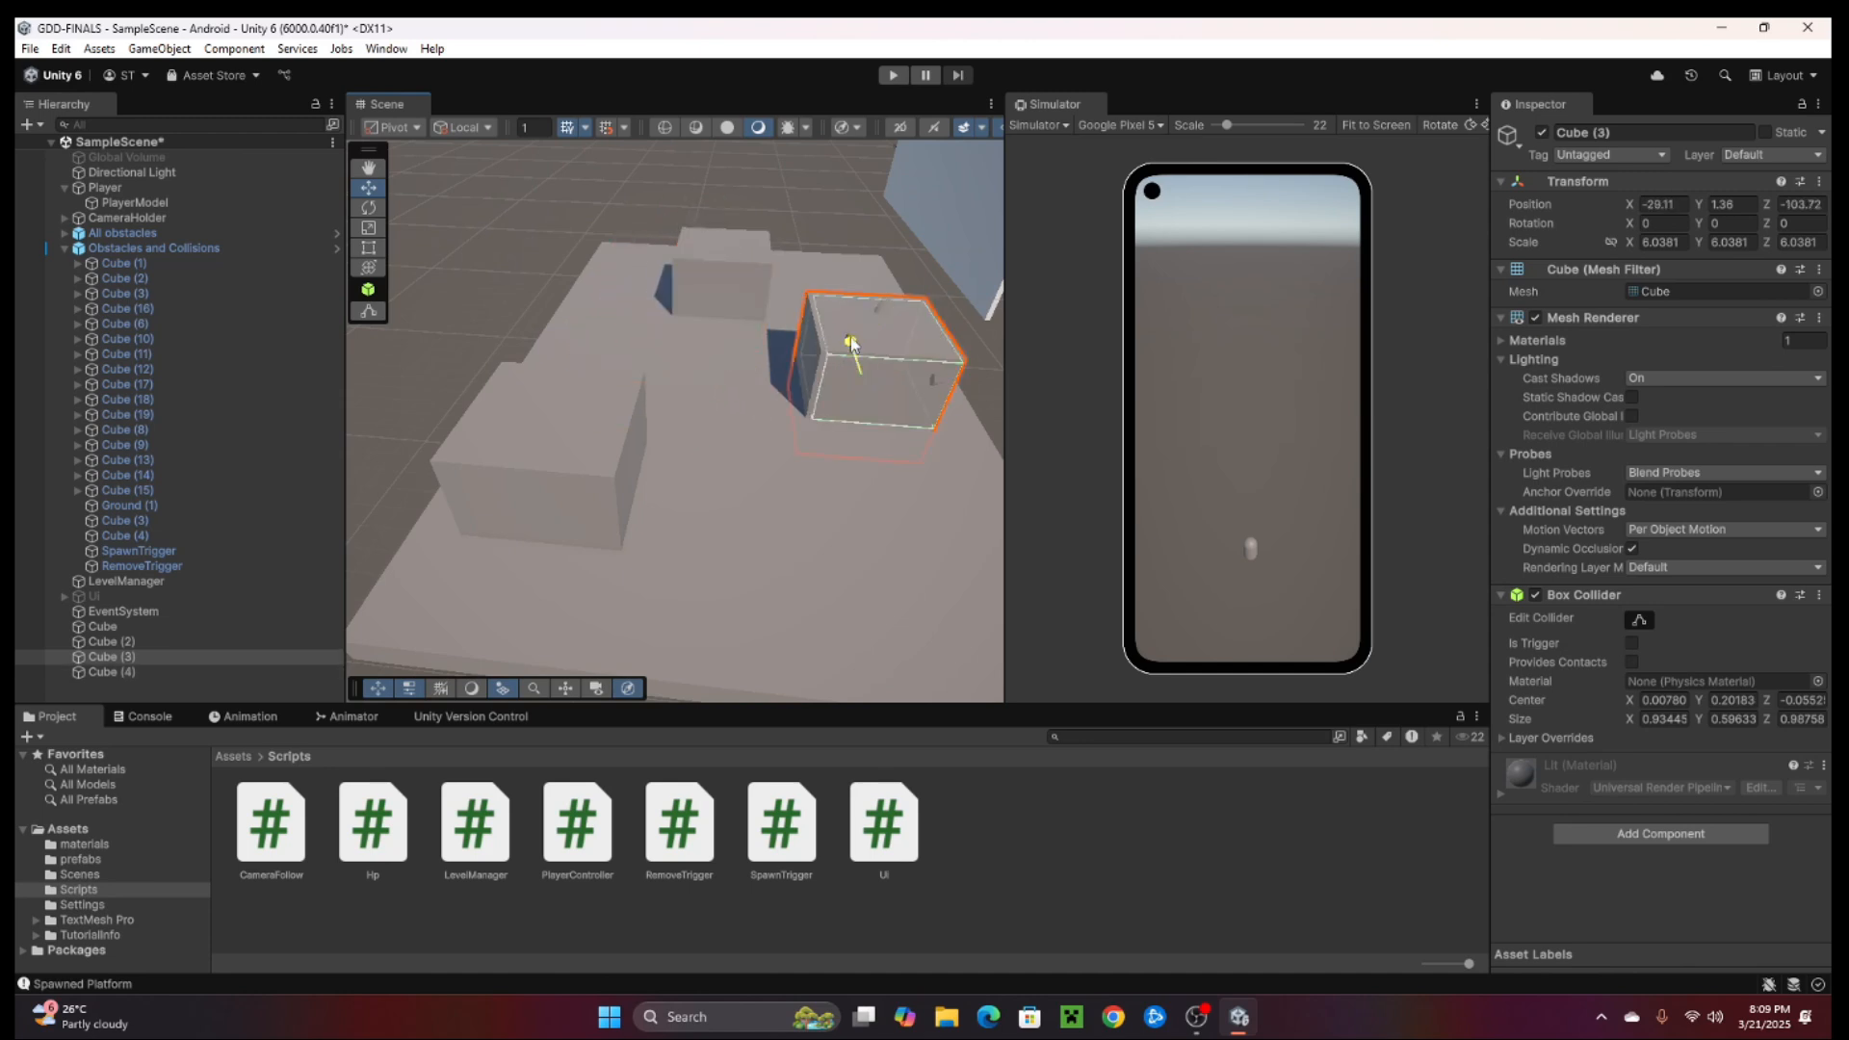
Examine the arrangement of the three obstacle cubes on the new platform from different angles.
{"action": "scroll", "coordinate": [661, 396], "scroll_direction": "down", "scroll_amount": 4}
{"action": "left_click_drag", "start_coordinate": [662, 395], "coordinate": [749, 535], "text": "alt"}
{"action": "scroll", "coordinate": [747, 494], "scroll_direction": "down", "scroll_amount": 3}
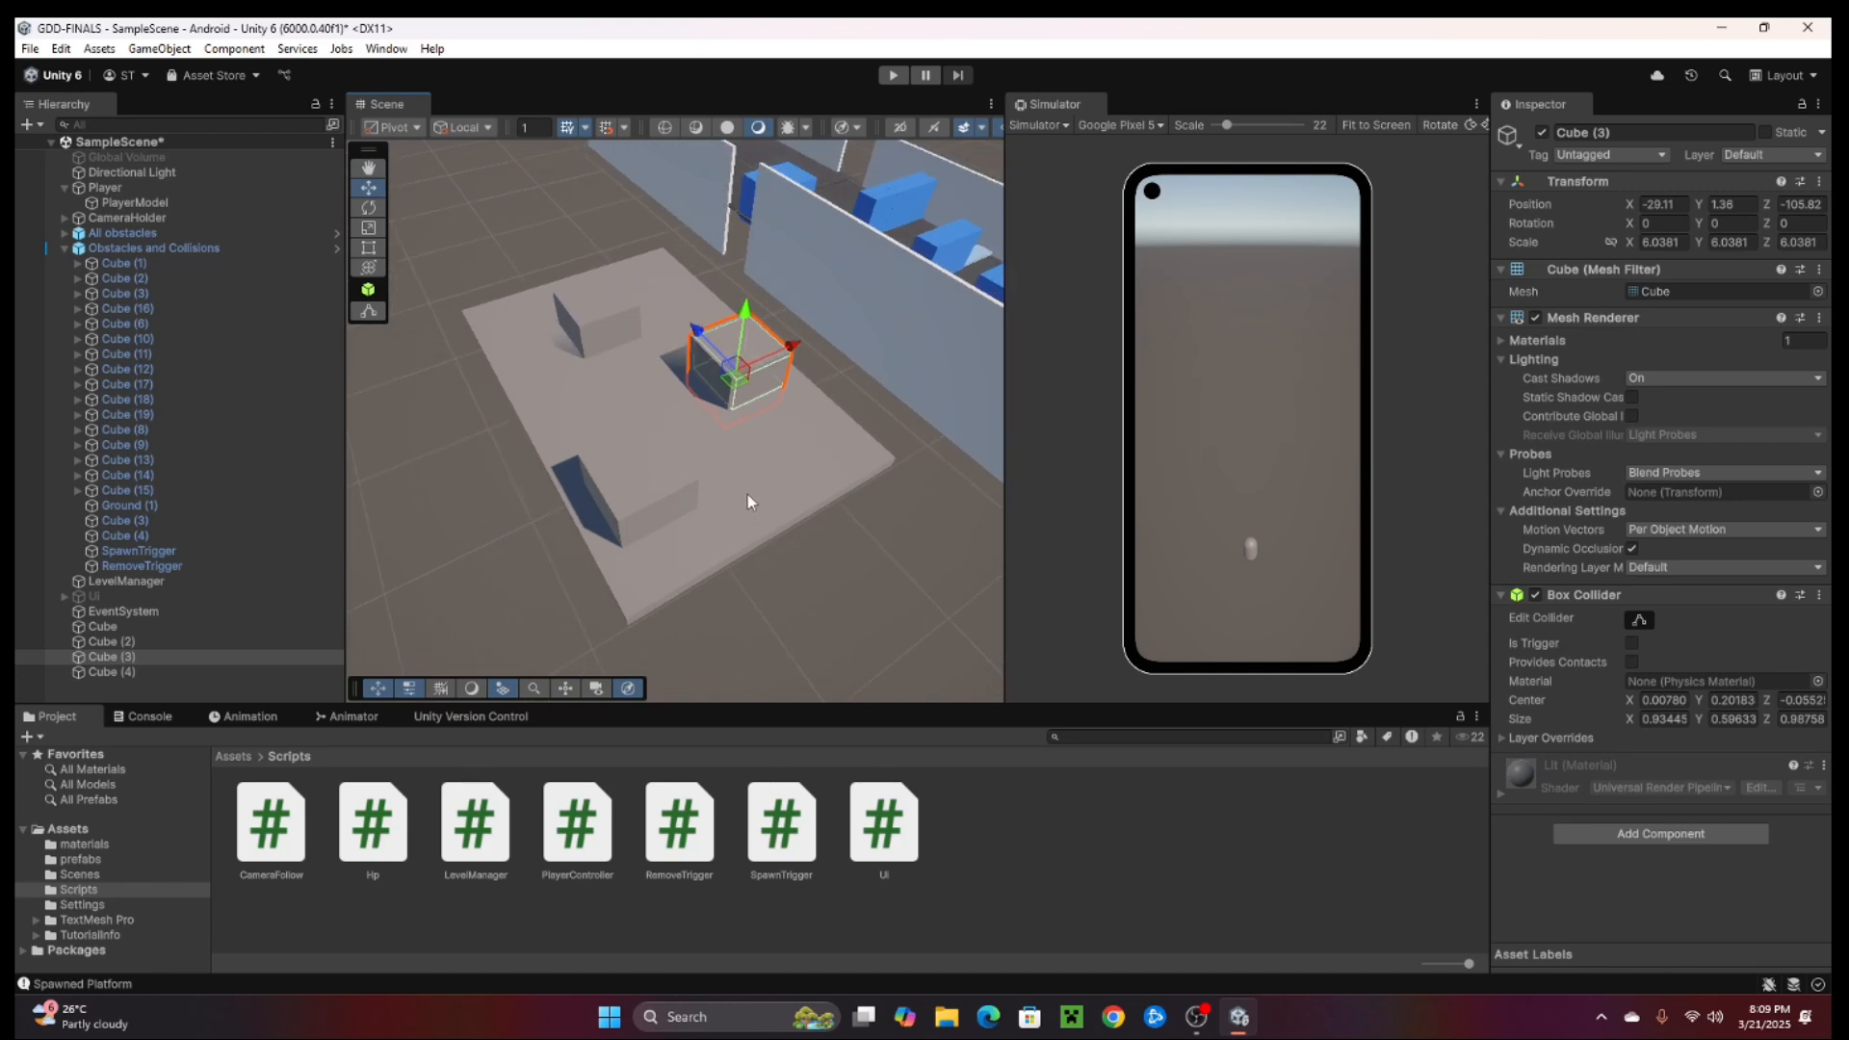
{"action": "scroll", "coordinate": [747, 494], "scroll_direction": "up", "scroll_amount": 1}
{"action": "scroll", "coordinate": [747, 494], "scroll_direction": "up", "scroll_amount": 2}
{"action": "middle_click_drag", "start_coordinate": [745, 495], "coordinate": [668, 495]}
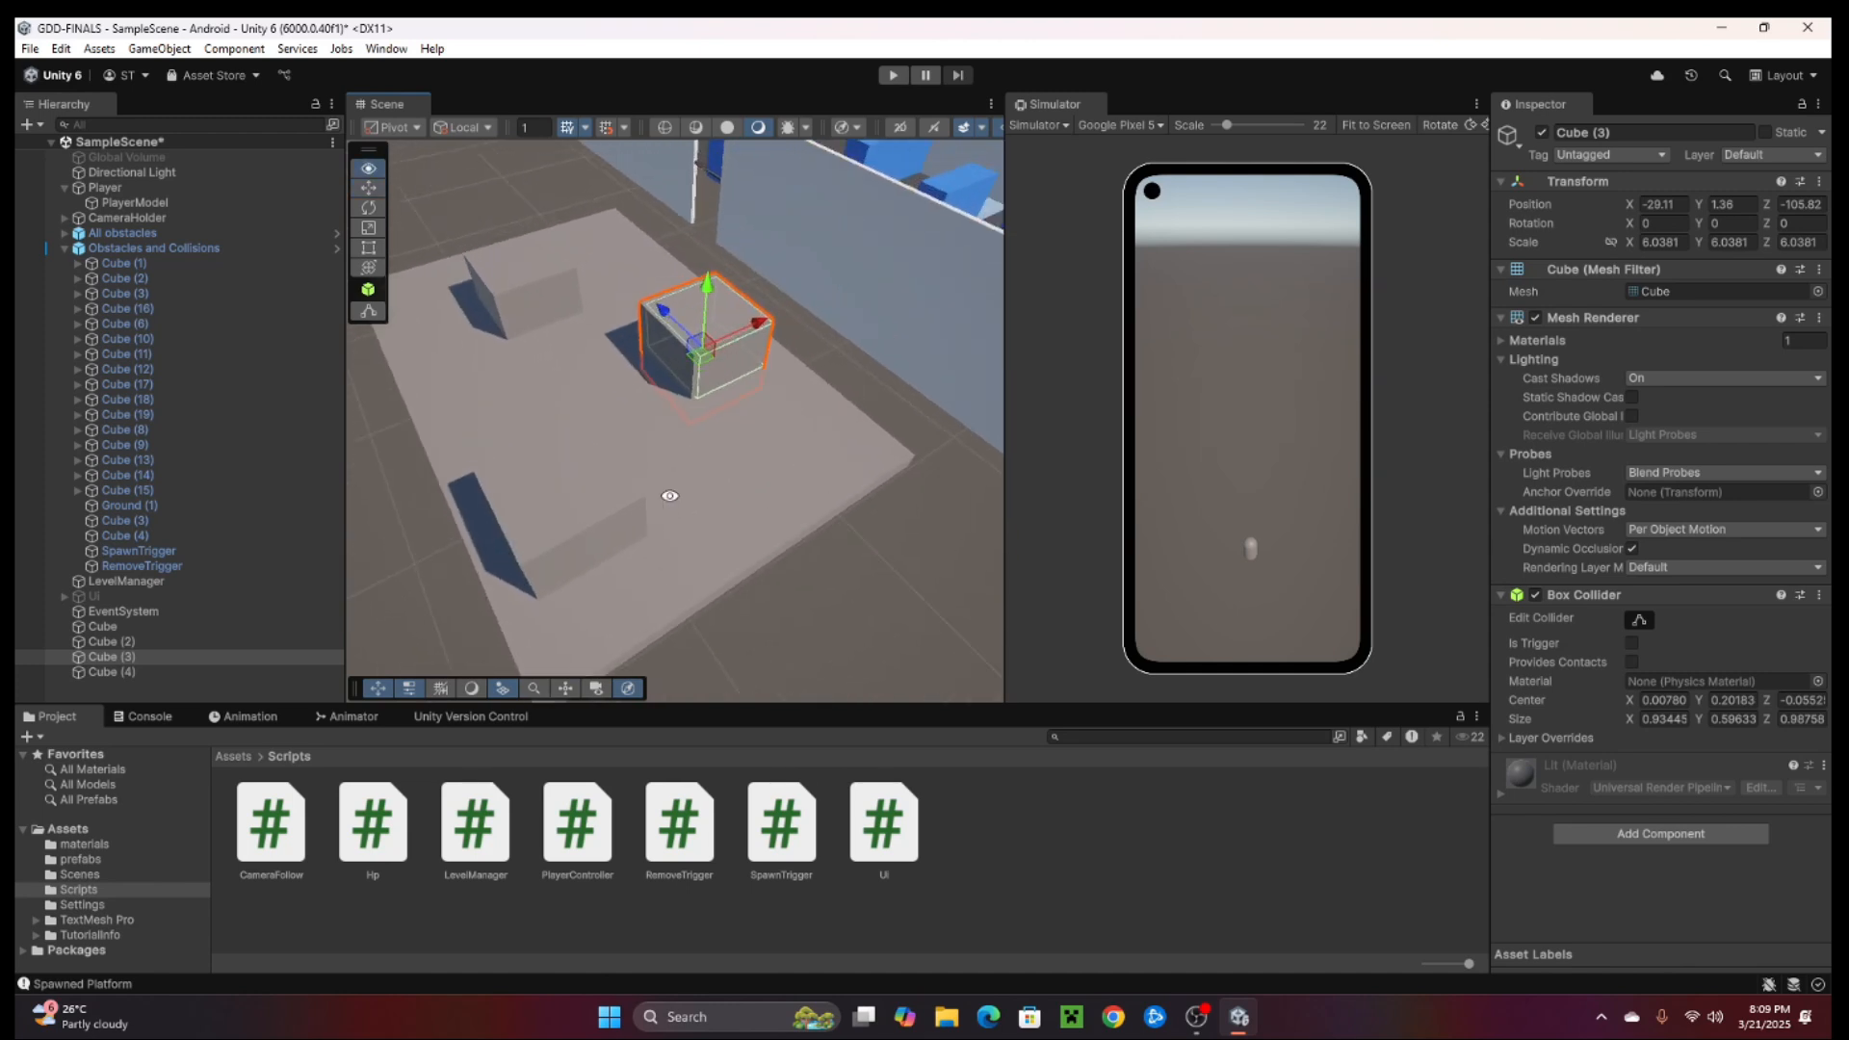
{"action": "left_click_drag", "start_coordinate": [668, 495], "coordinate": [618, 491], "text": "alt"}
{"action": "middle_click_drag", "start_coordinate": [618, 491], "coordinate": [905, 453]}
{"action": "mouse_move", "coordinate": [785, 423]}
{"action": "left_mouse_down", "text": "alt"}
{"action": "mouse_move", "coordinate": [512, 426]}
{"action": "mouse_move", "coordinate": [745, 458]}
{"action": "left_mouse_up", "text": "alt"}
{"action": "scroll", "coordinate": [731, 461], "scroll_direction": "up", "scroll_amount": 4}
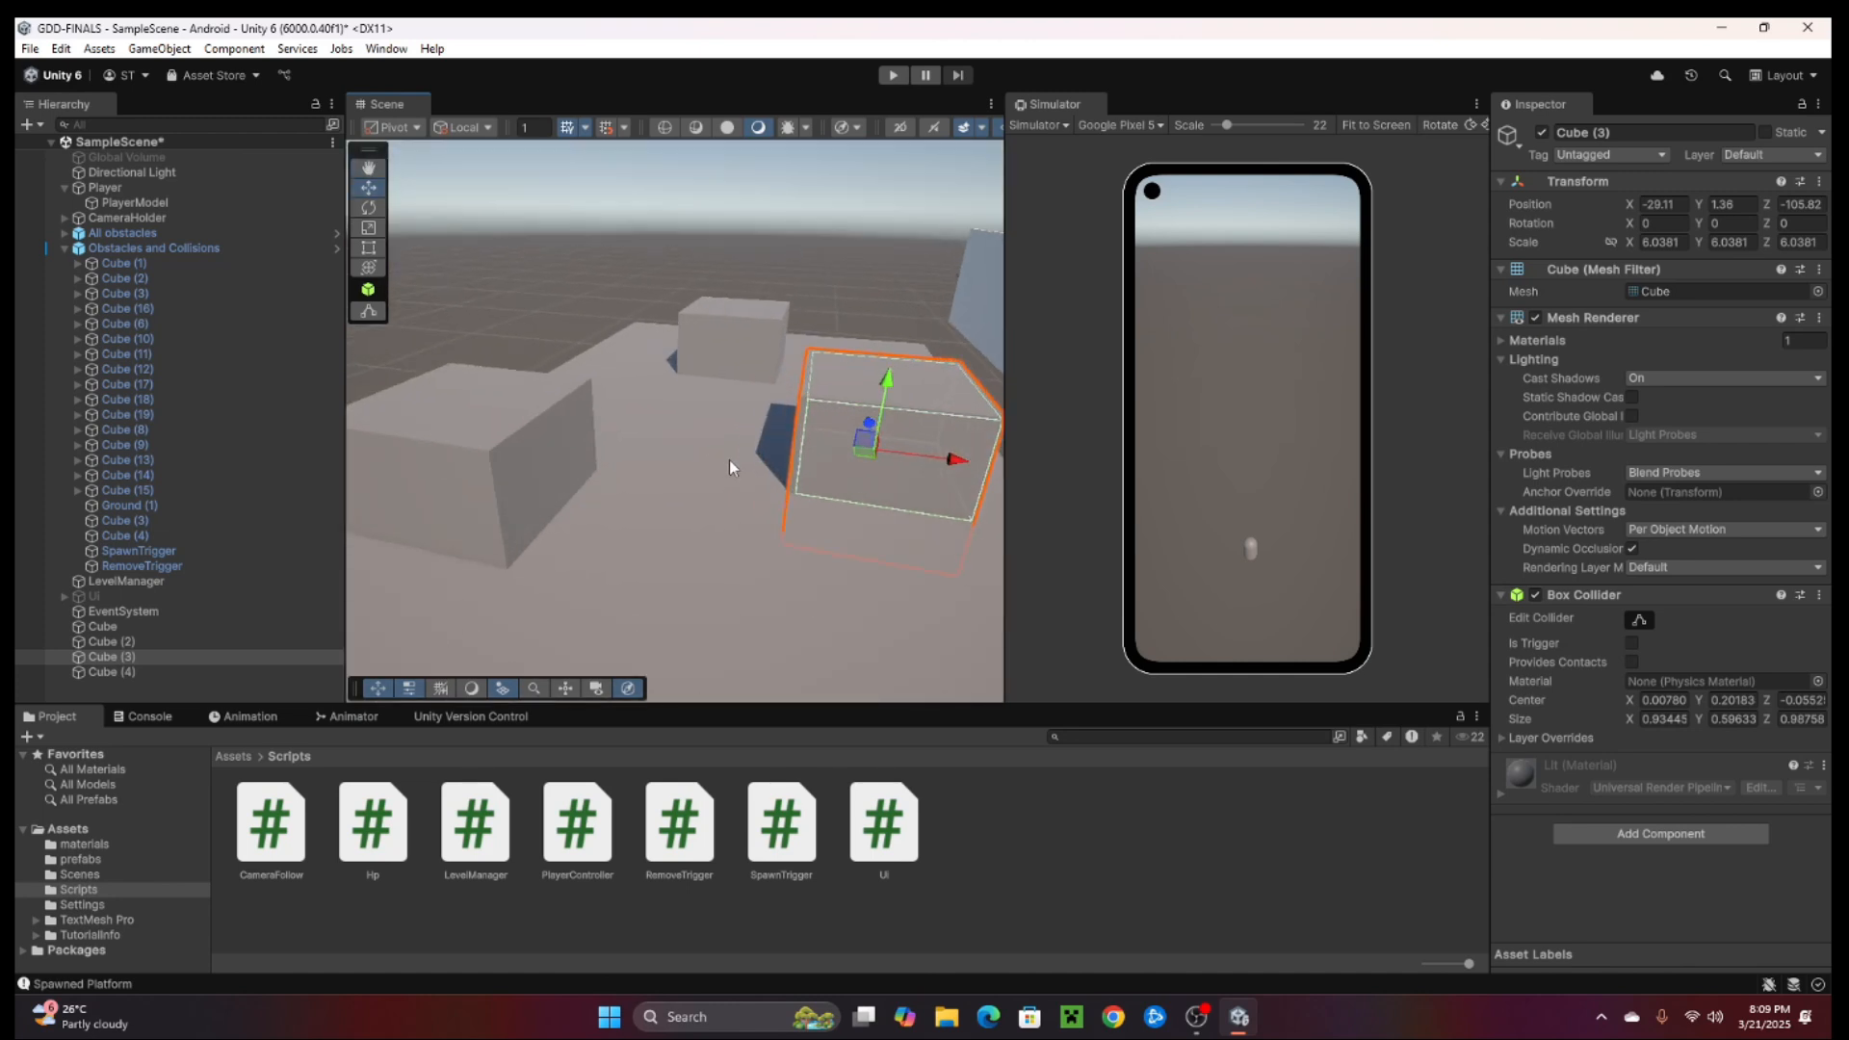
{"action": "scroll", "coordinate": [734, 454], "scroll_direction": "down", "scroll_amount": 5}
{"action": "left_click_drag", "start_coordinate": [732, 454], "coordinate": [709, 495], "text": "alt"}
Examine the finished walled platform and the layout of its blue obstacles and low barriers.
{"action": "middle_click_drag", "start_coordinate": [776, 441], "coordinate": [579, 462]}
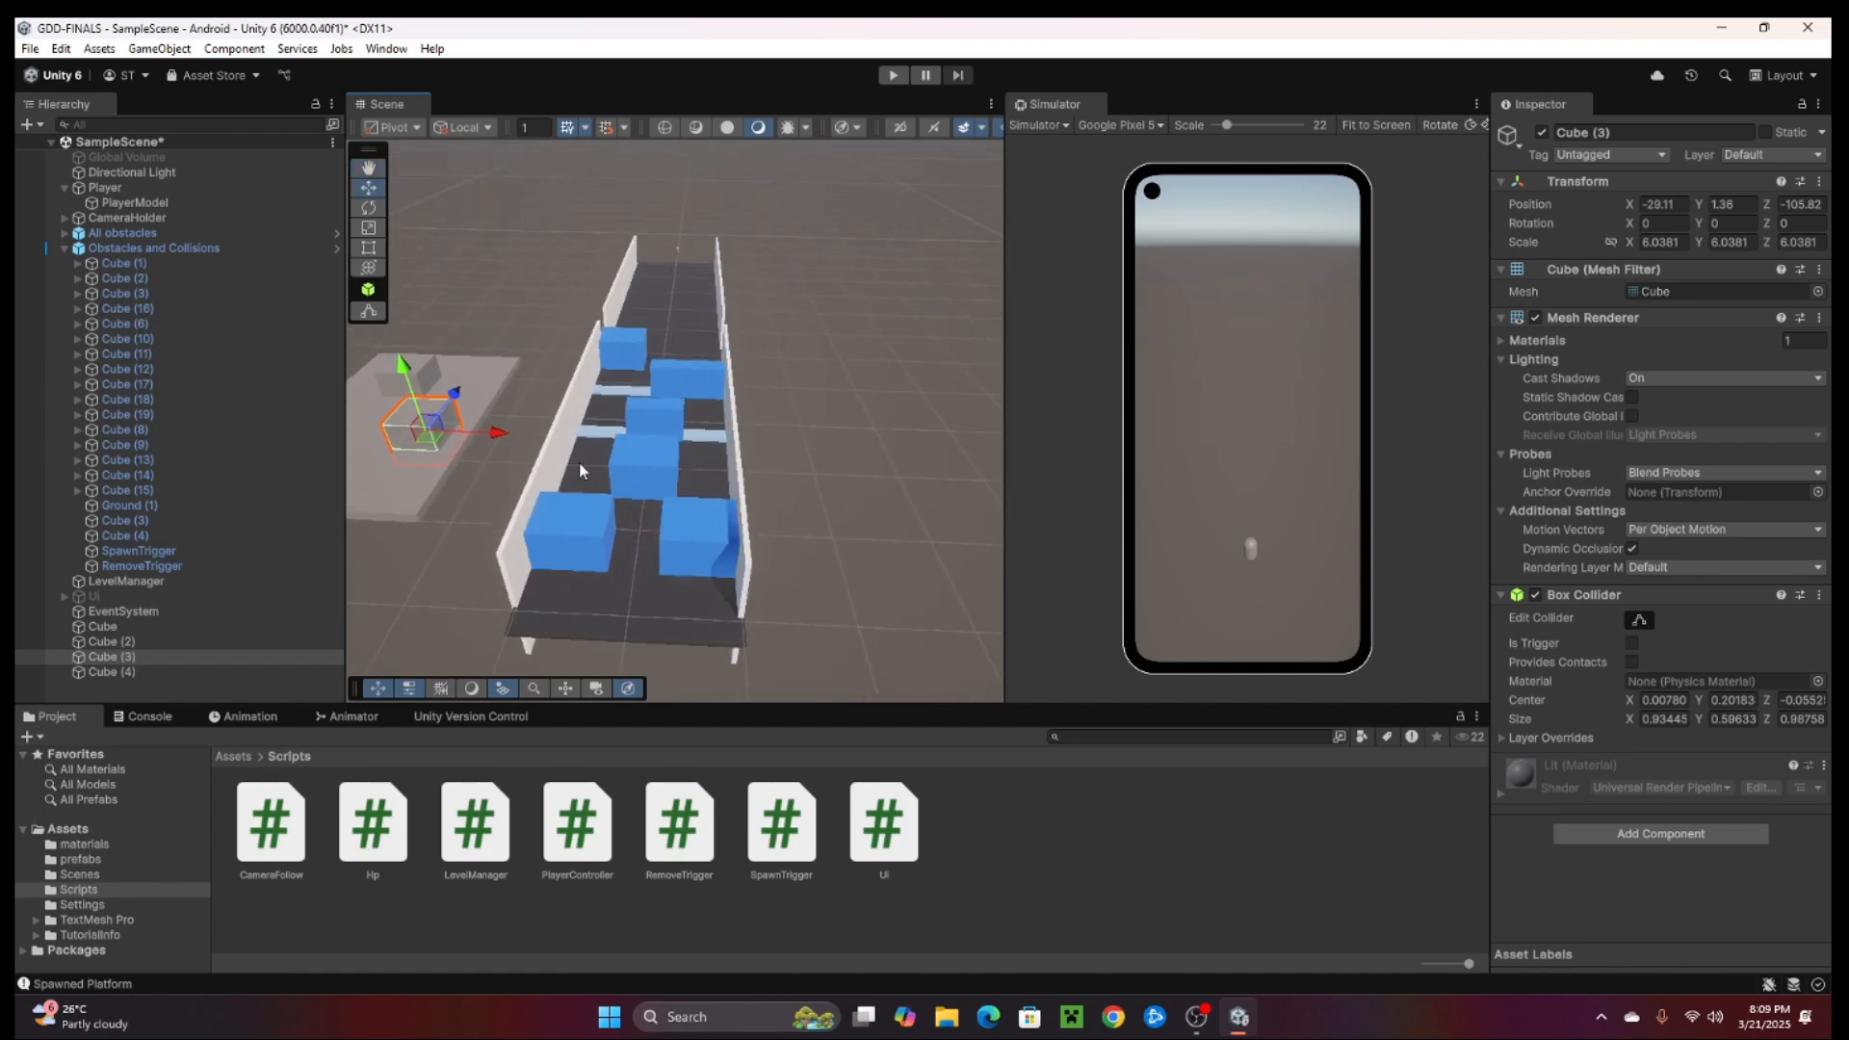
{"action": "left_click_drag", "start_coordinate": [695, 509], "coordinate": [637, 558], "text": "alt"}
{"action": "scroll", "coordinate": [637, 559], "scroll_direction": "up", "scroll_amount": 3}
{"action": "middle_click_drag", "start_coordinate": [637, 559], "coordinate": [709, 436]}
{"action": "left_click_drag", "start_coordinate": [709, 435], "coordinate": [726, 470], "text": "alt"}
{"action": "middle_click_drag", "start_coordinate": [715, 473], "coordinate": [718, 565]}
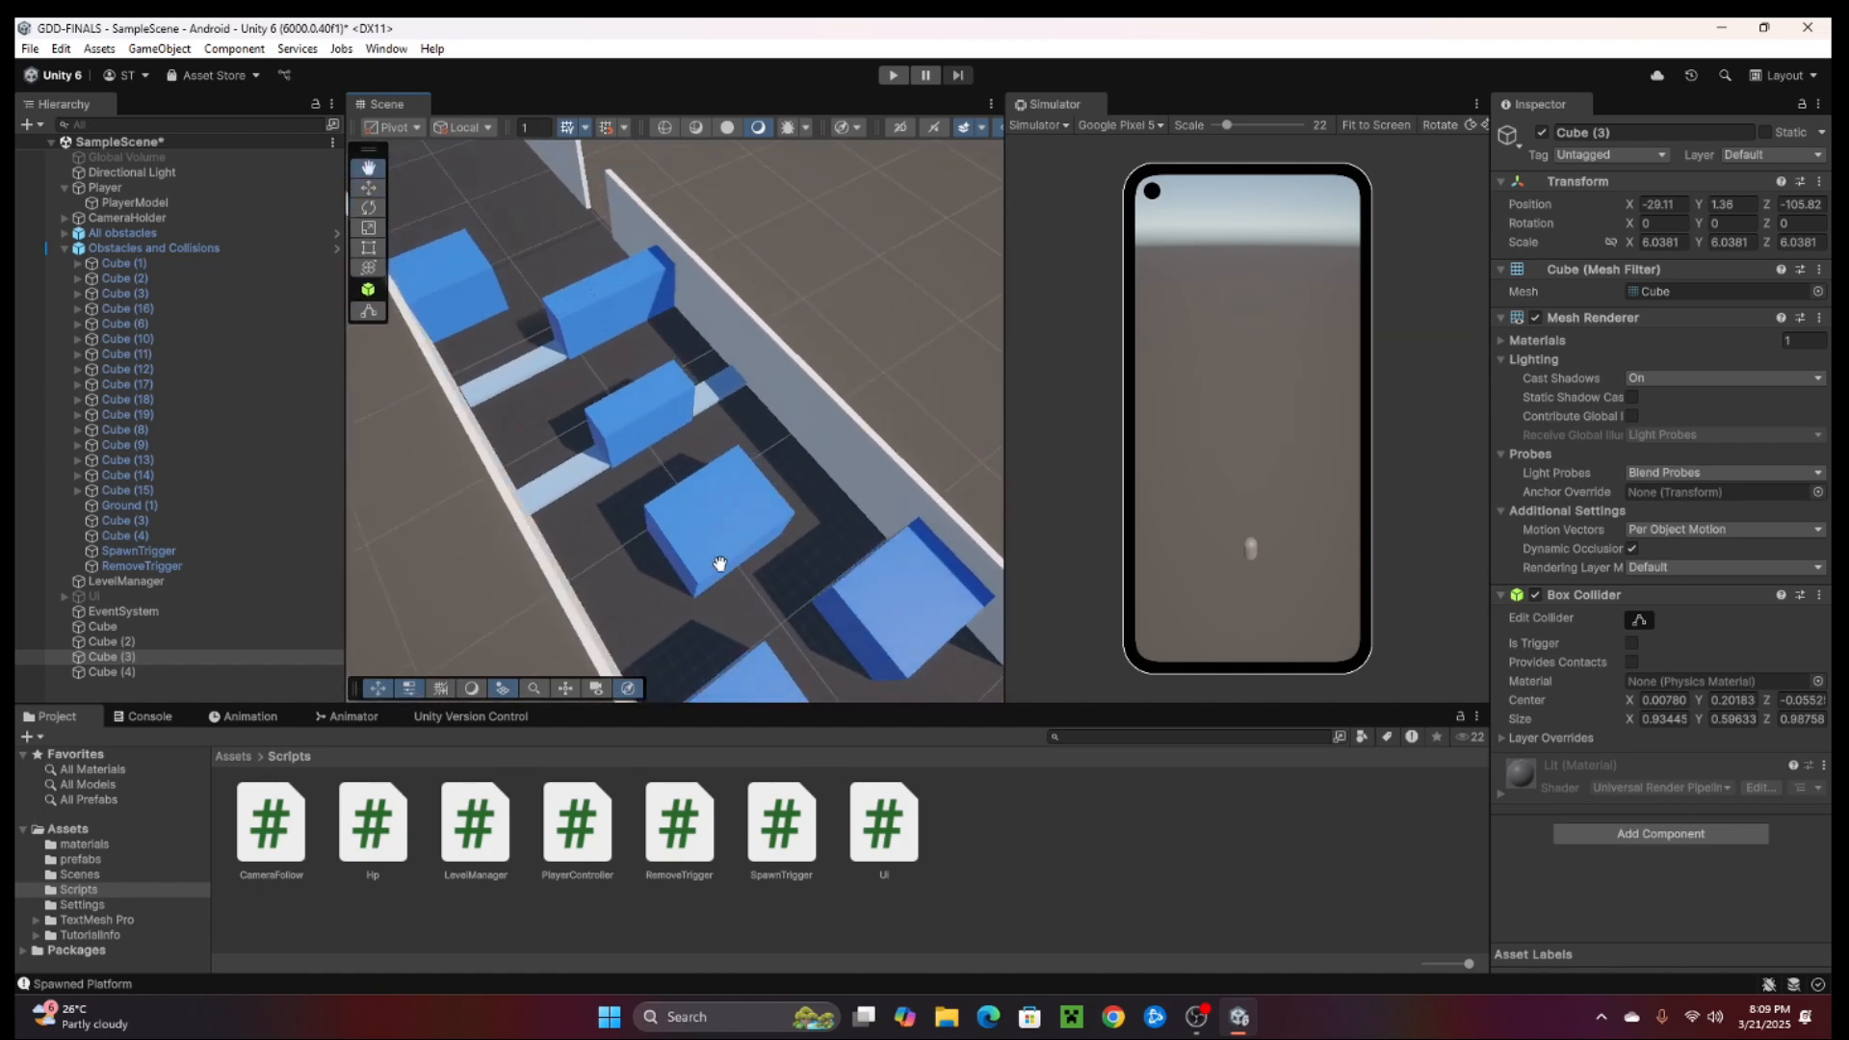
{"action": "left_click_drag", "start_coordinate": [578, 539], "coordinate": [666, 507], "text": "alt"}
{"action": "middle_click_drag", "start_coordinate": [549, 507], "coordinate": [665, 479]}
{"action": "left_click_drag", "start_coordinate": [665, 479], "coordinate": [769, 451], "text": "alt"}
{"action": "middle_click_drag", "start_coordinate": [769, 450], "coordinate": [681, 523]}
{"action": "left_click_drag", "start_coordinate": [681, 524], "coordinate": [589, 482], "text": "alt"}
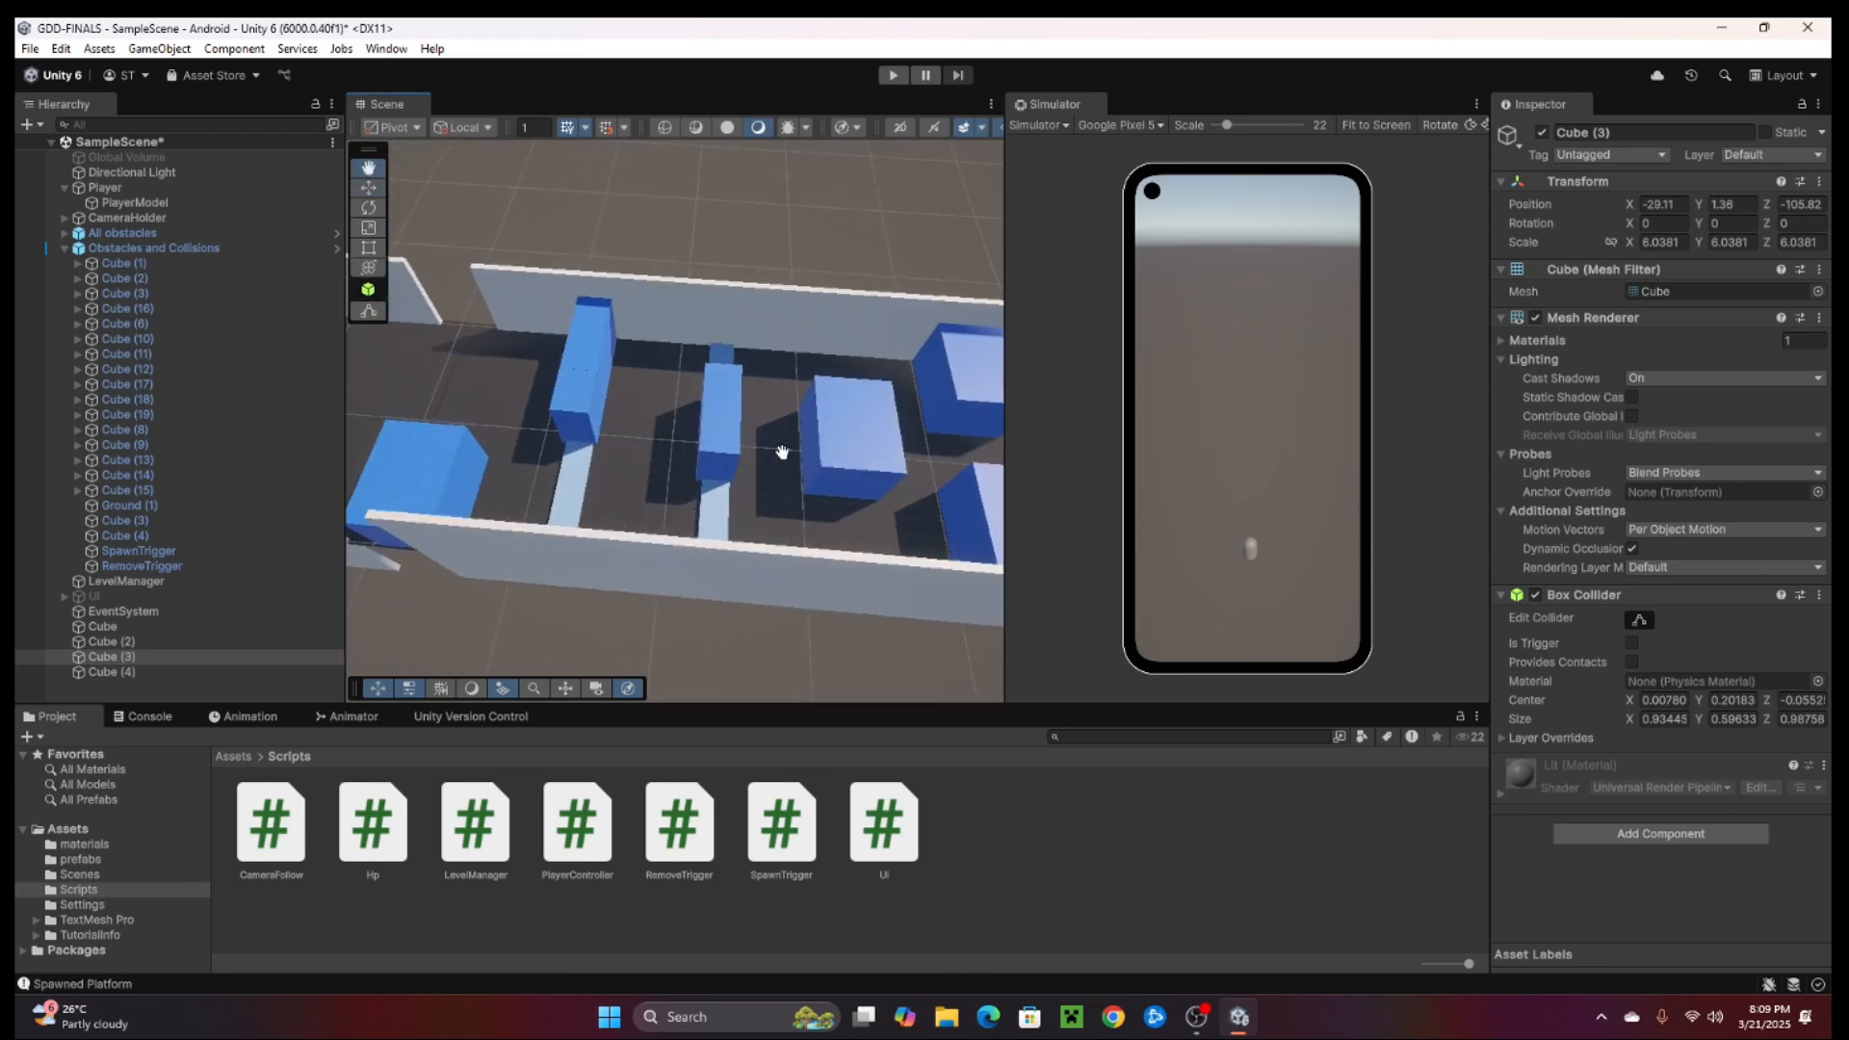
{"action": "middle_click_drag", "start_coordinate": [780, 450], "coordinate": [664, 486]}
{"action": "left_click_drag", "start_coordinate": [856, 443], "coordinate": [720, 523], "text": "alt"}
{"action": "scroll", "coordinate": [589, 489], "scroll_direction": "down", "scroll_amount": 4}
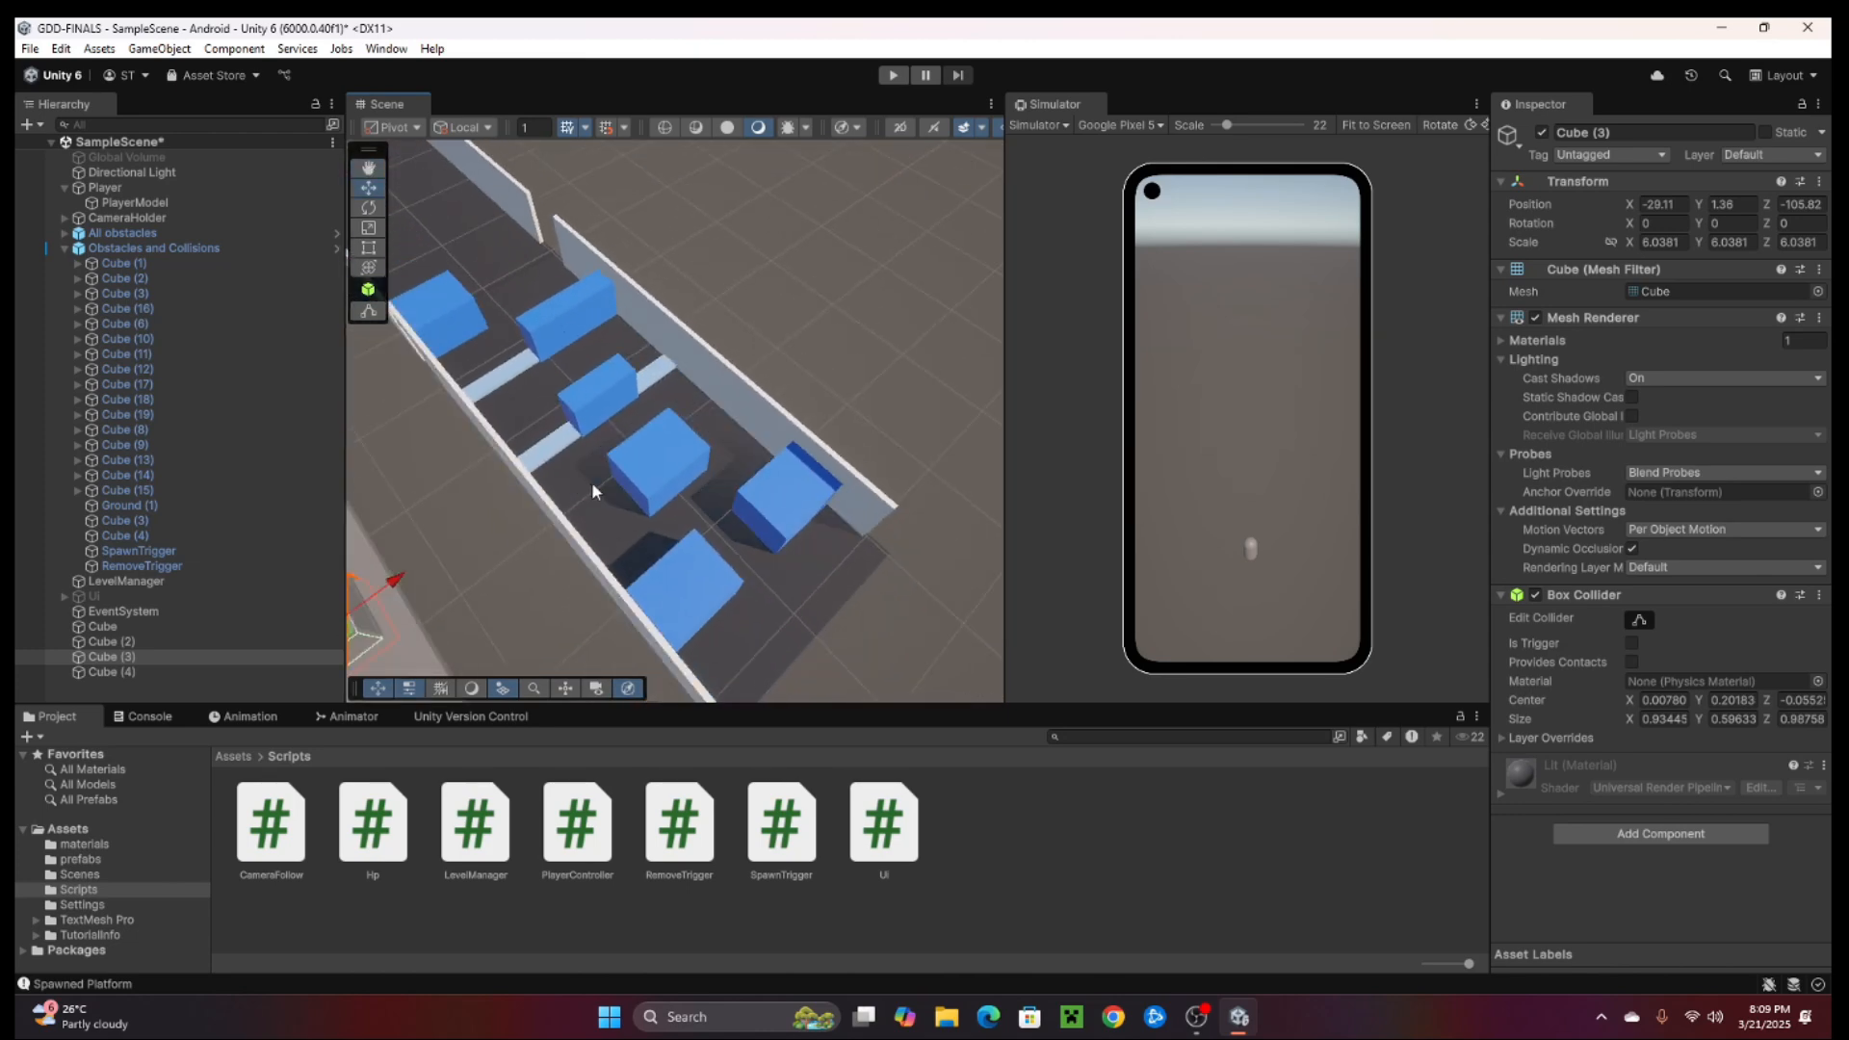
{"action": "left_click_drag", "start_coordinate": [568, 520], "coordinate": [713, 562], "text": "alt"}
{"action": "left_click_drag", "start_coordinate": [516, 488], "coordinate": [699, 449], "text": "alt"}
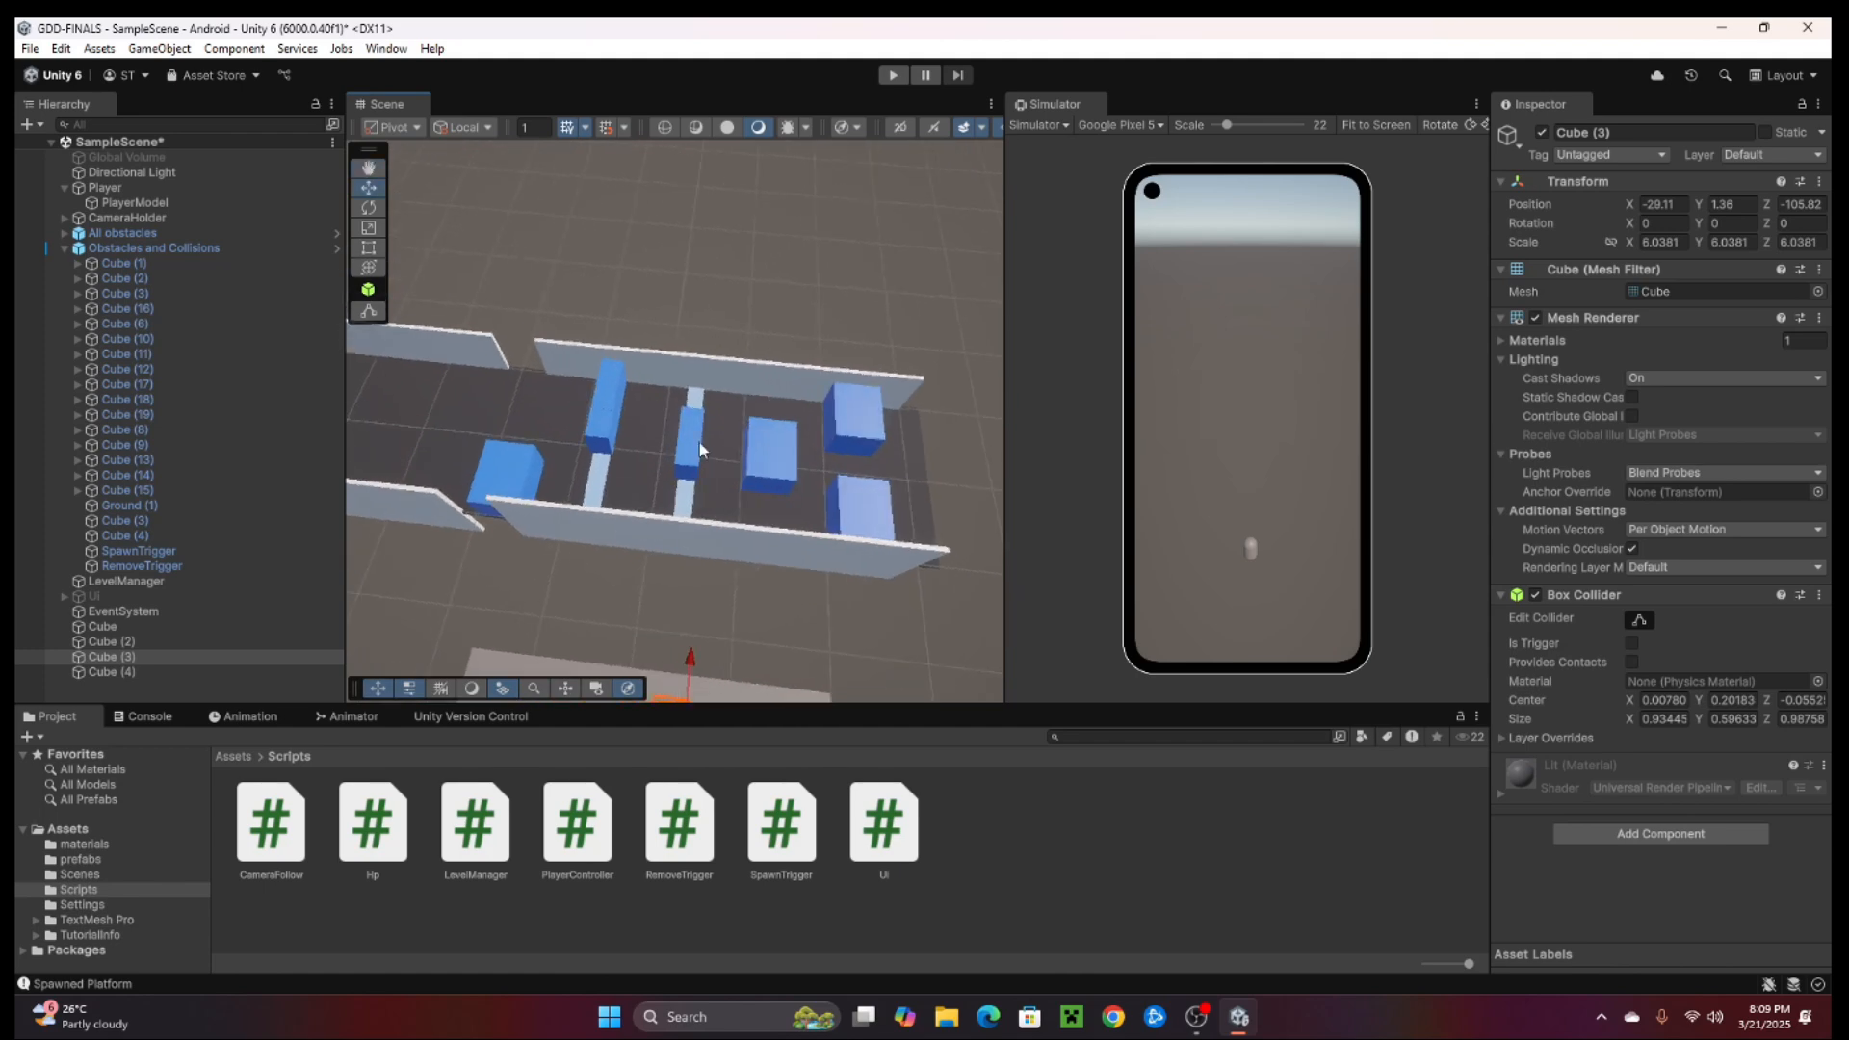
Delete the sample platform slab together with its three obstacle cubes.
{"action": "middle_click_drag", "start_coordinate": [589, 612], "coordinate": [638, 322]}
{"action": "left_click_drag", "start_coordinate": [638, 322], "coordinate": [482, 489], "text": "alt"}
{"action": "left_click_drag", "start_coordinate": [446, 326], "coordinate": [771, 654]}
{"action": "left_click_drag", "start_coordinate": [545, 580], "coordinate": [520, 385], "text": "alt"}
{"action": "left_click", "coordinate": [597, 477], "text": "shift"}
{"action": "left_click_drag", "start_coordinate": [596, 478], "coordinate": [481, 433], "text": "alt"}
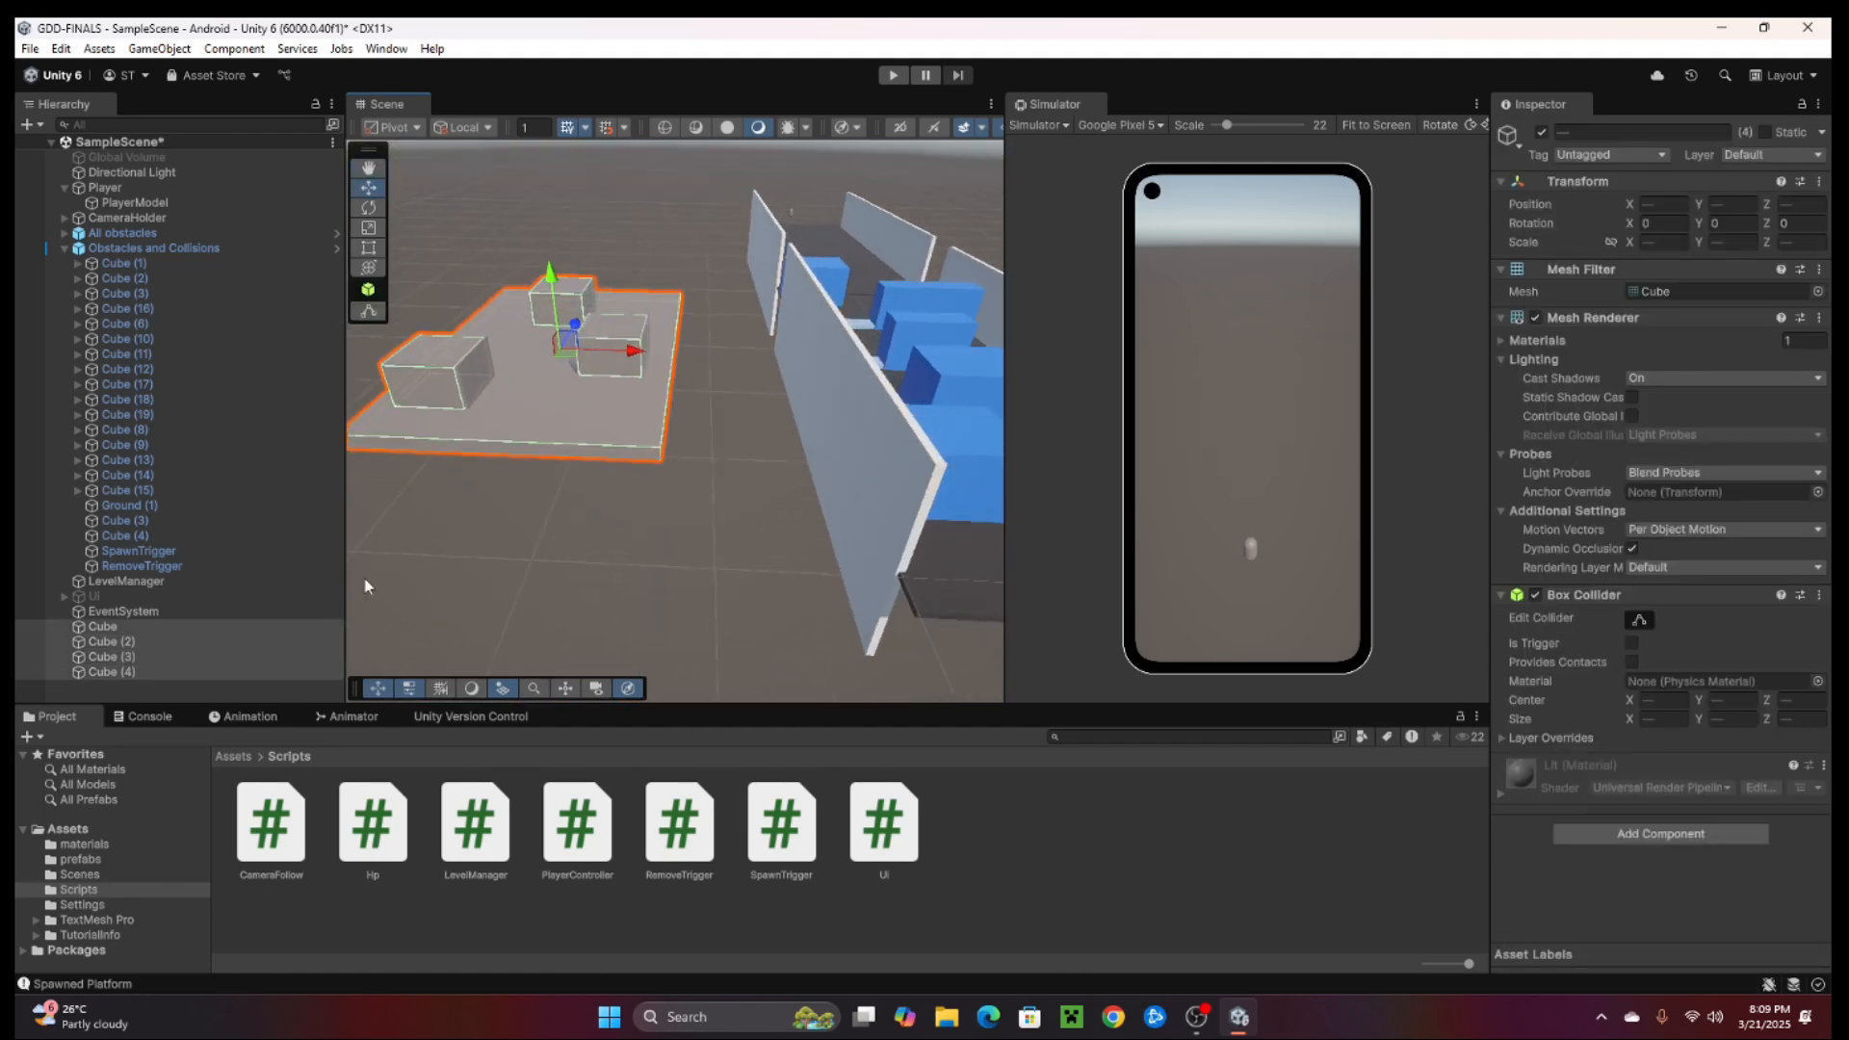
{"action": "right_click", "coordinate": [155, 658]}
{"action": "left_click", "coordinate": [288, 347]}
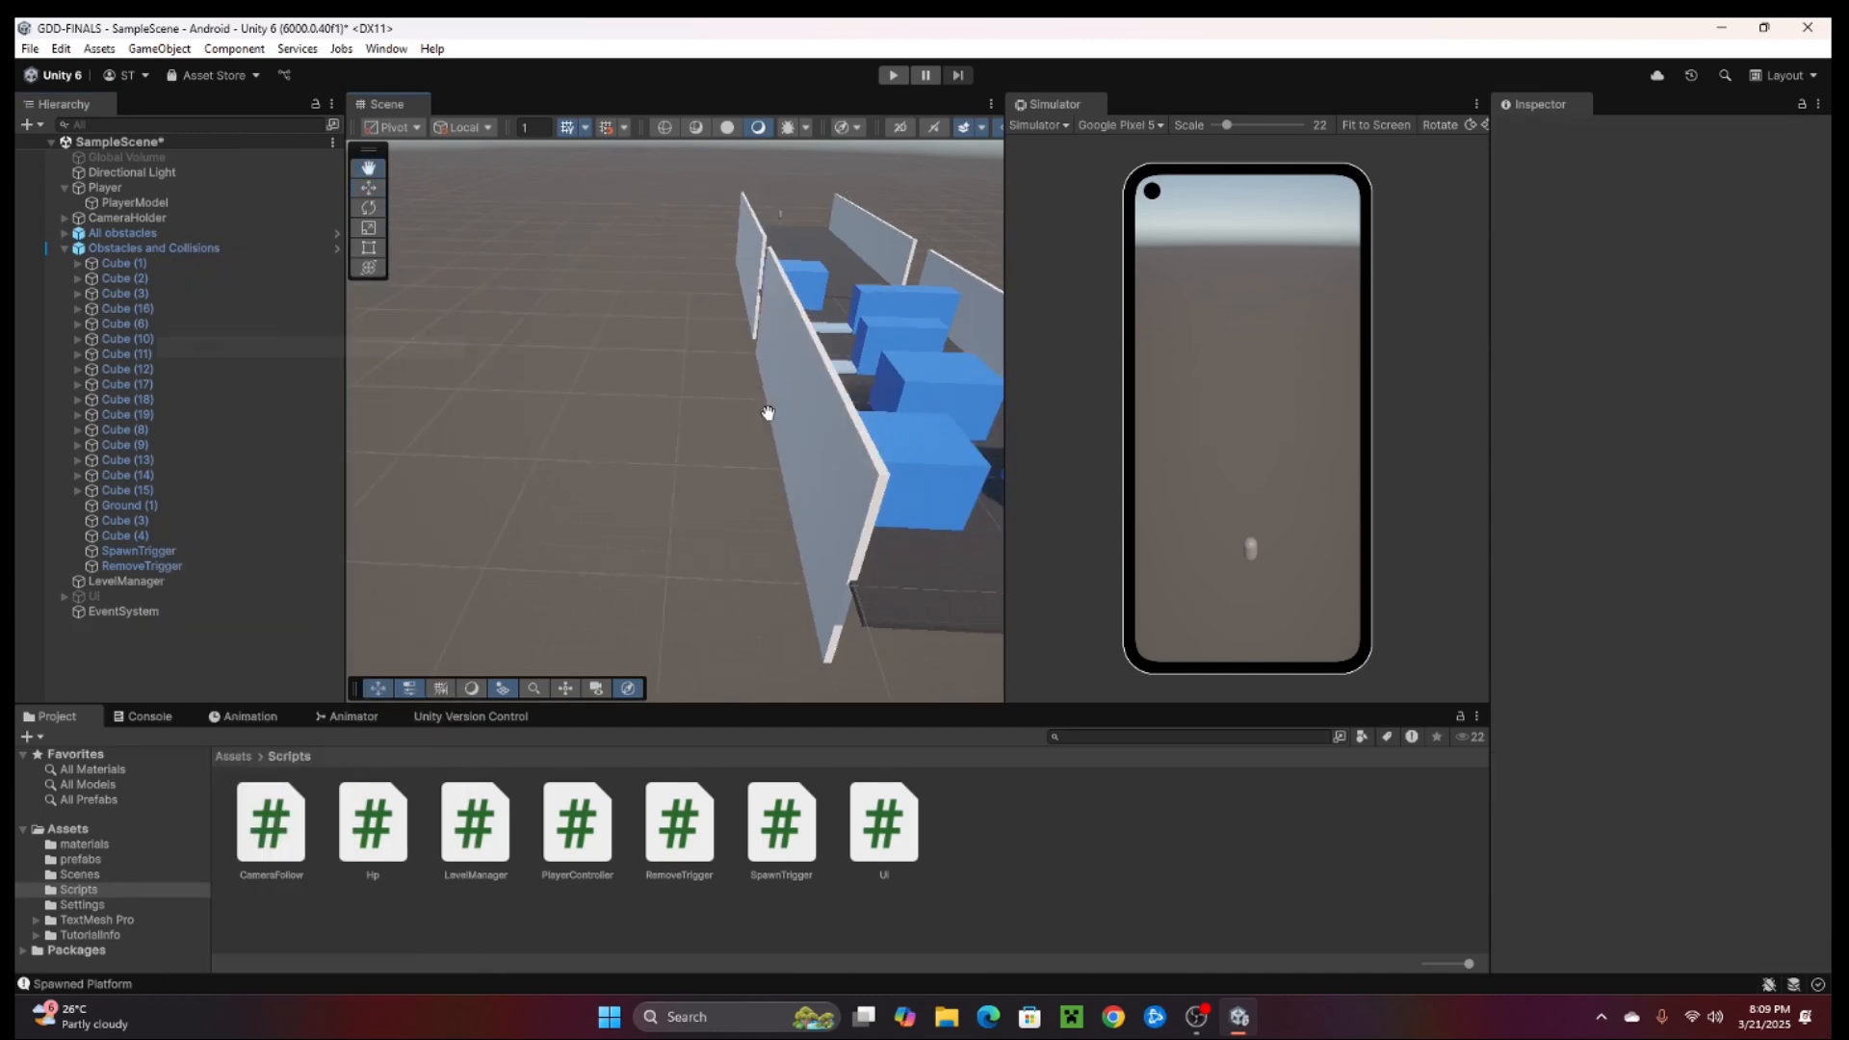
{"action": "left_click_drag", "start_coordinate": [767, 409], "coordinate": [633, 393], "text": "alt"}
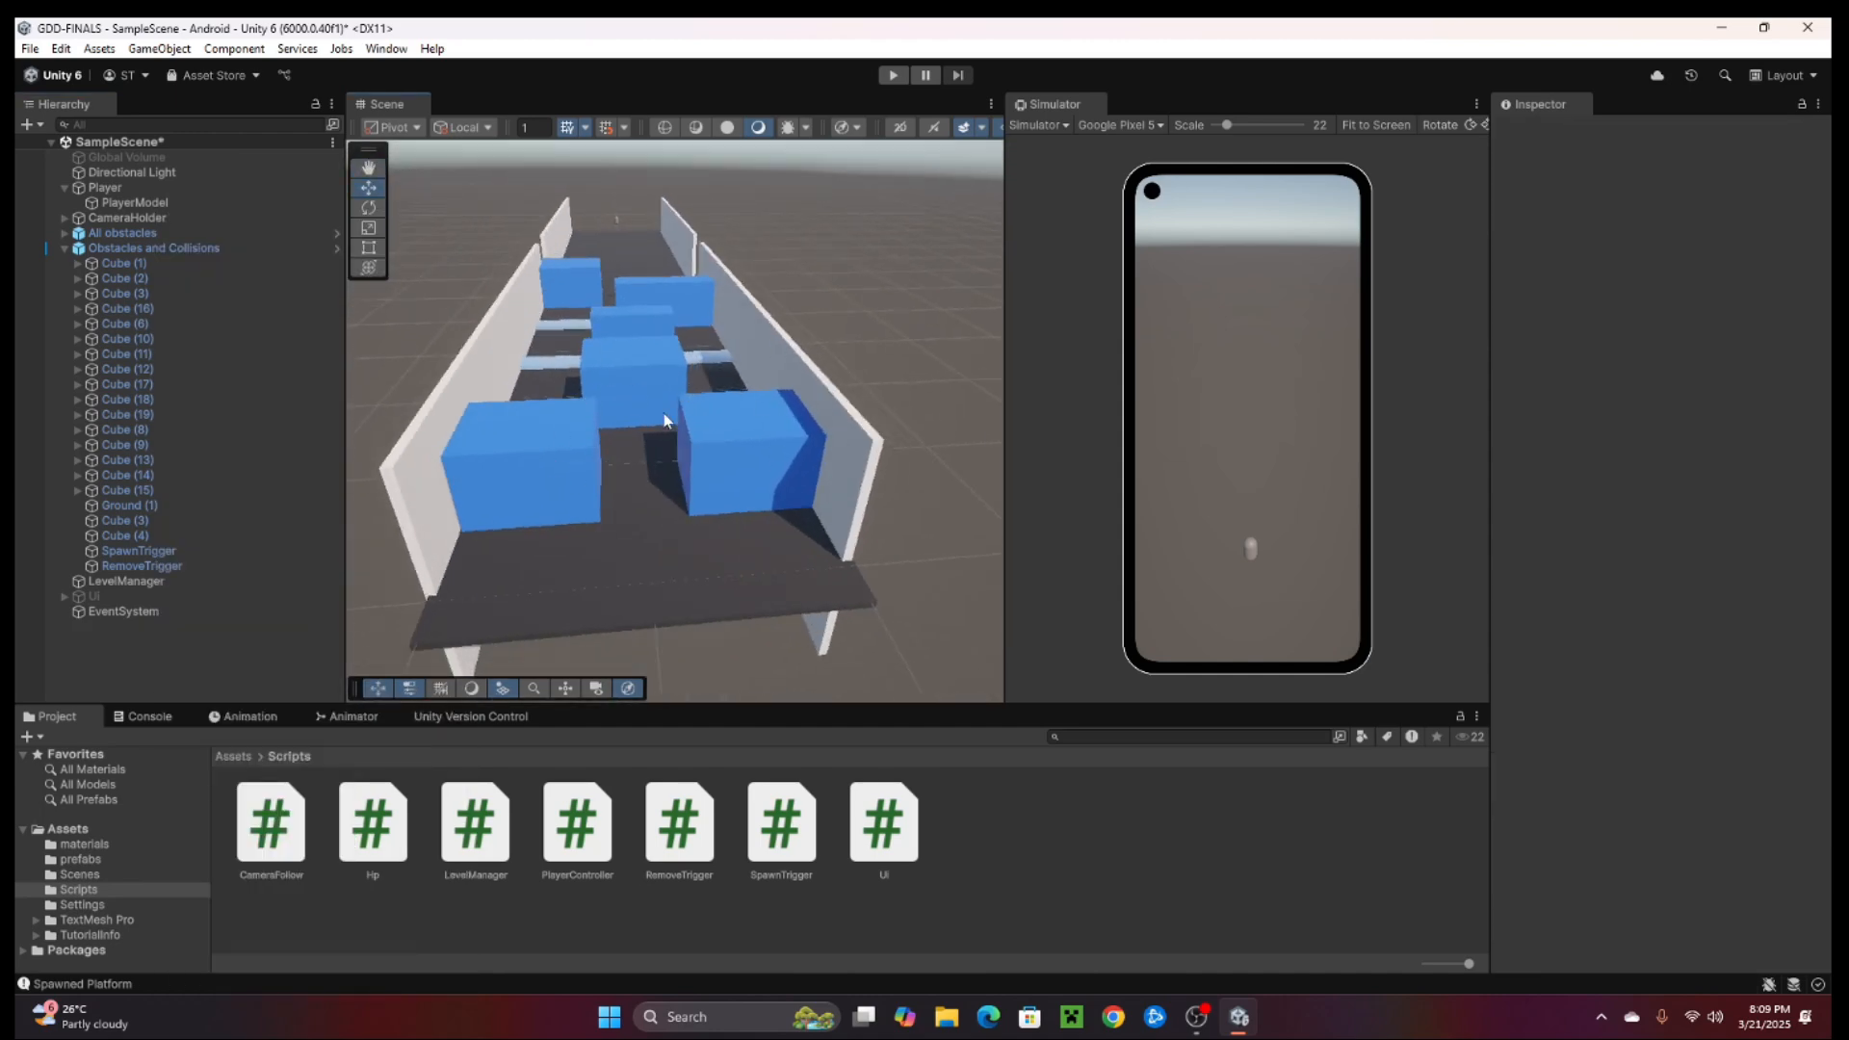
Frame Cube (1) of the Obstacles and Collisions prefab and examine its box collider outline against the mesh from several angles.
{"action": "left_click_drag", "start_coordinate": [501, 356], "coordinate": [811, 479], "text": "alt"}
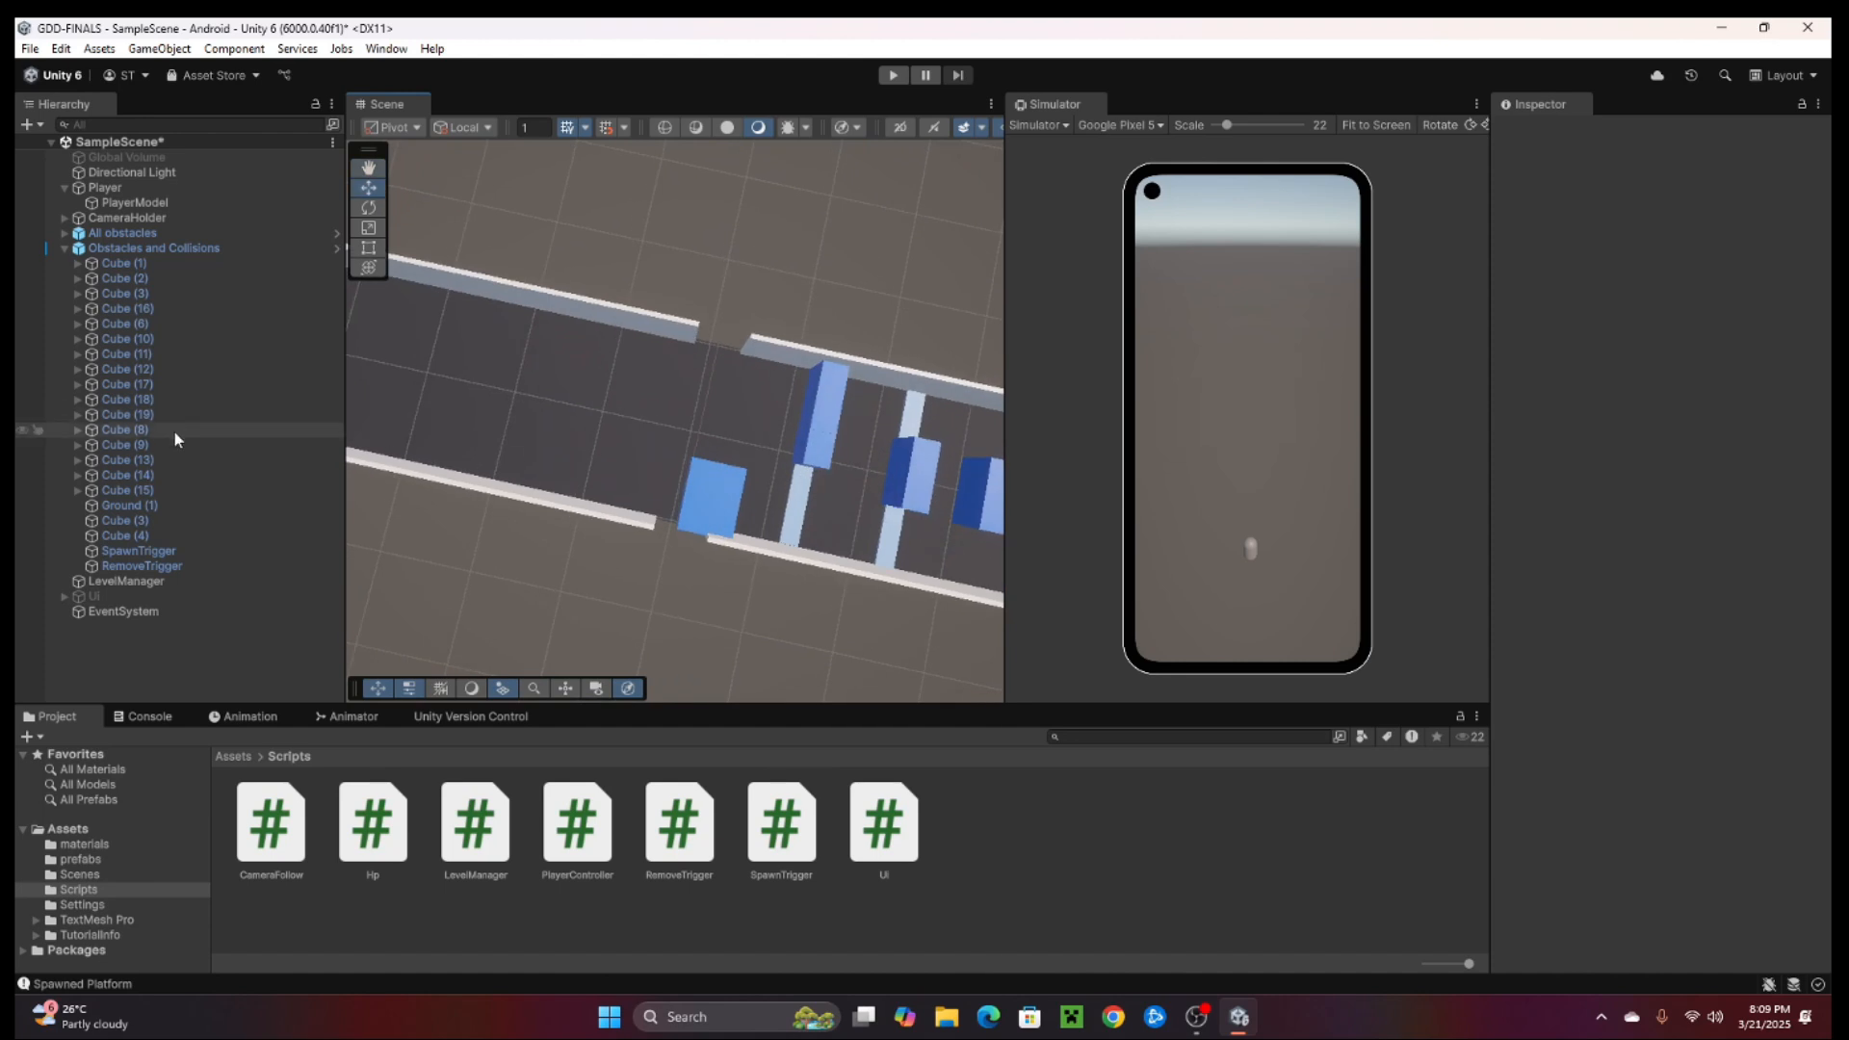
{"action": "left_click", "coordinate": [150, 269]}
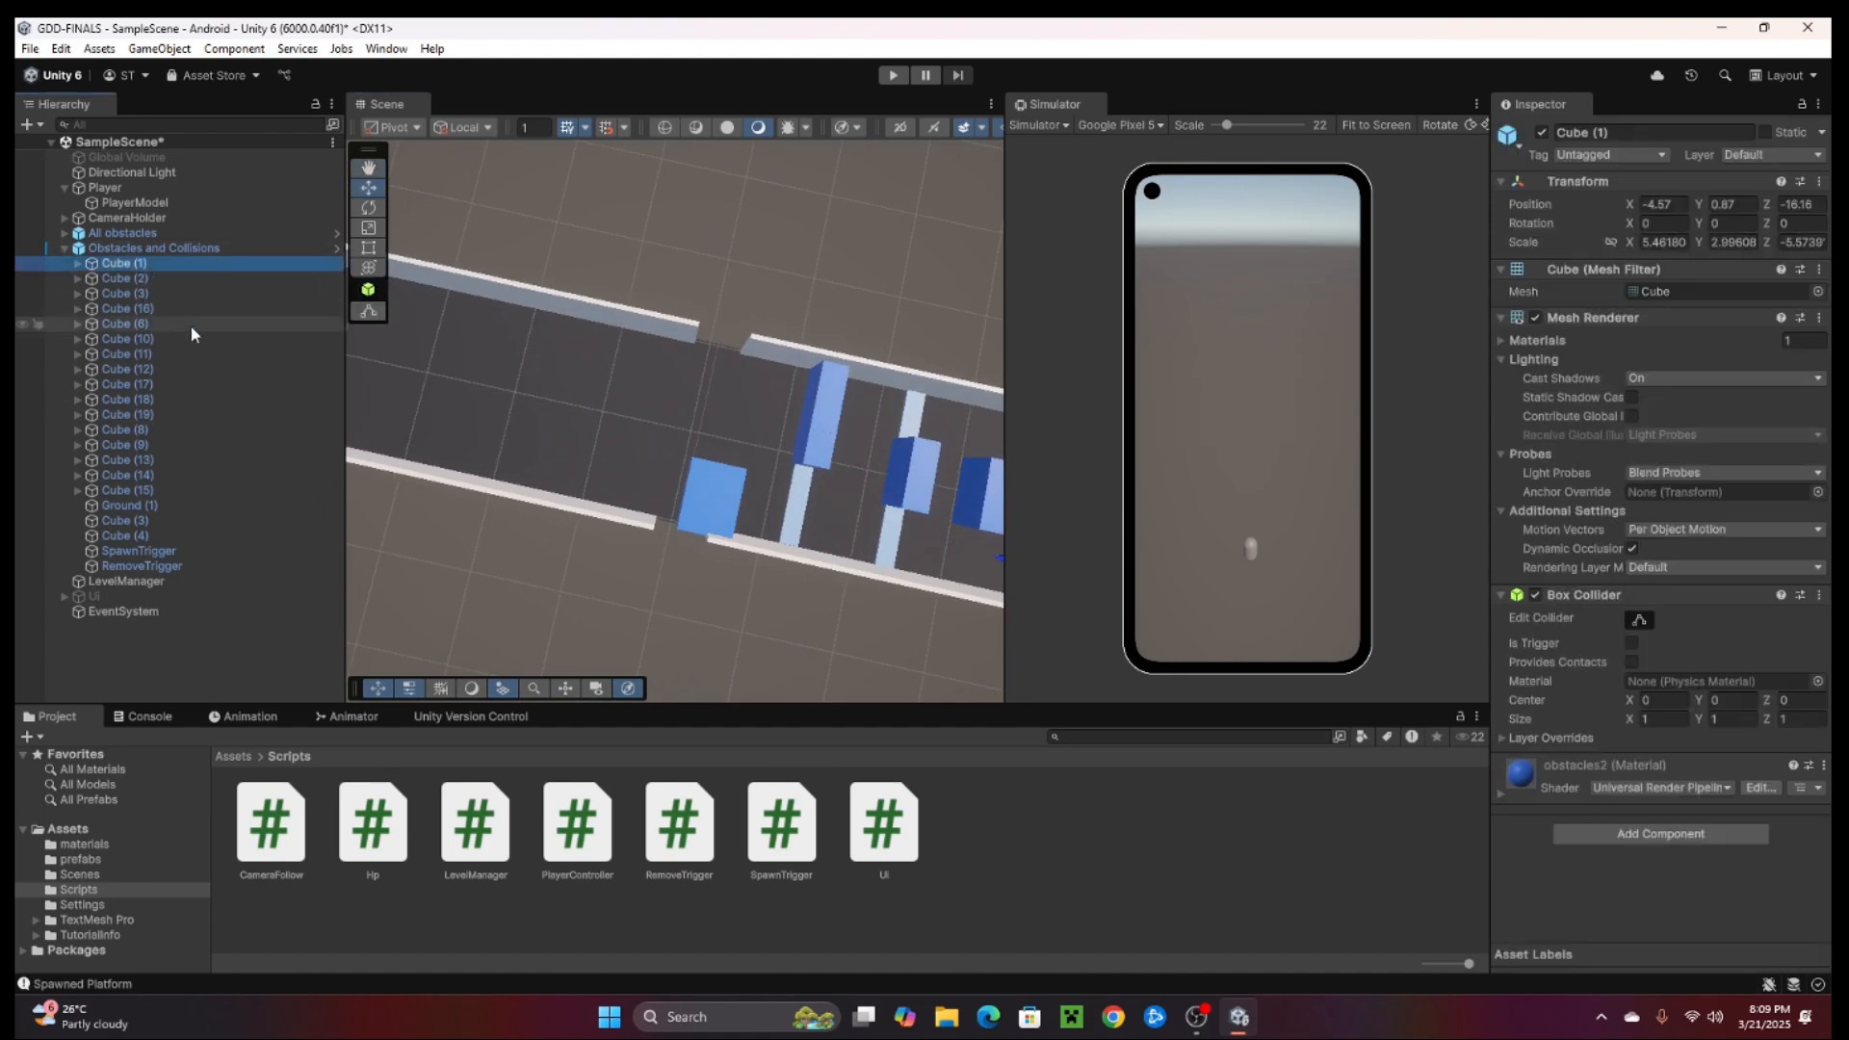
{"action": "key", "text": "f"}
{"action": "left_click_drag", "start_coordinate": [499, 423], "coordinate": [694, 464], "text": "alt"}
{"action": "scroll", "coordinate": [794, 481], "scroll_direction": "up", "scroll_amount": 3}
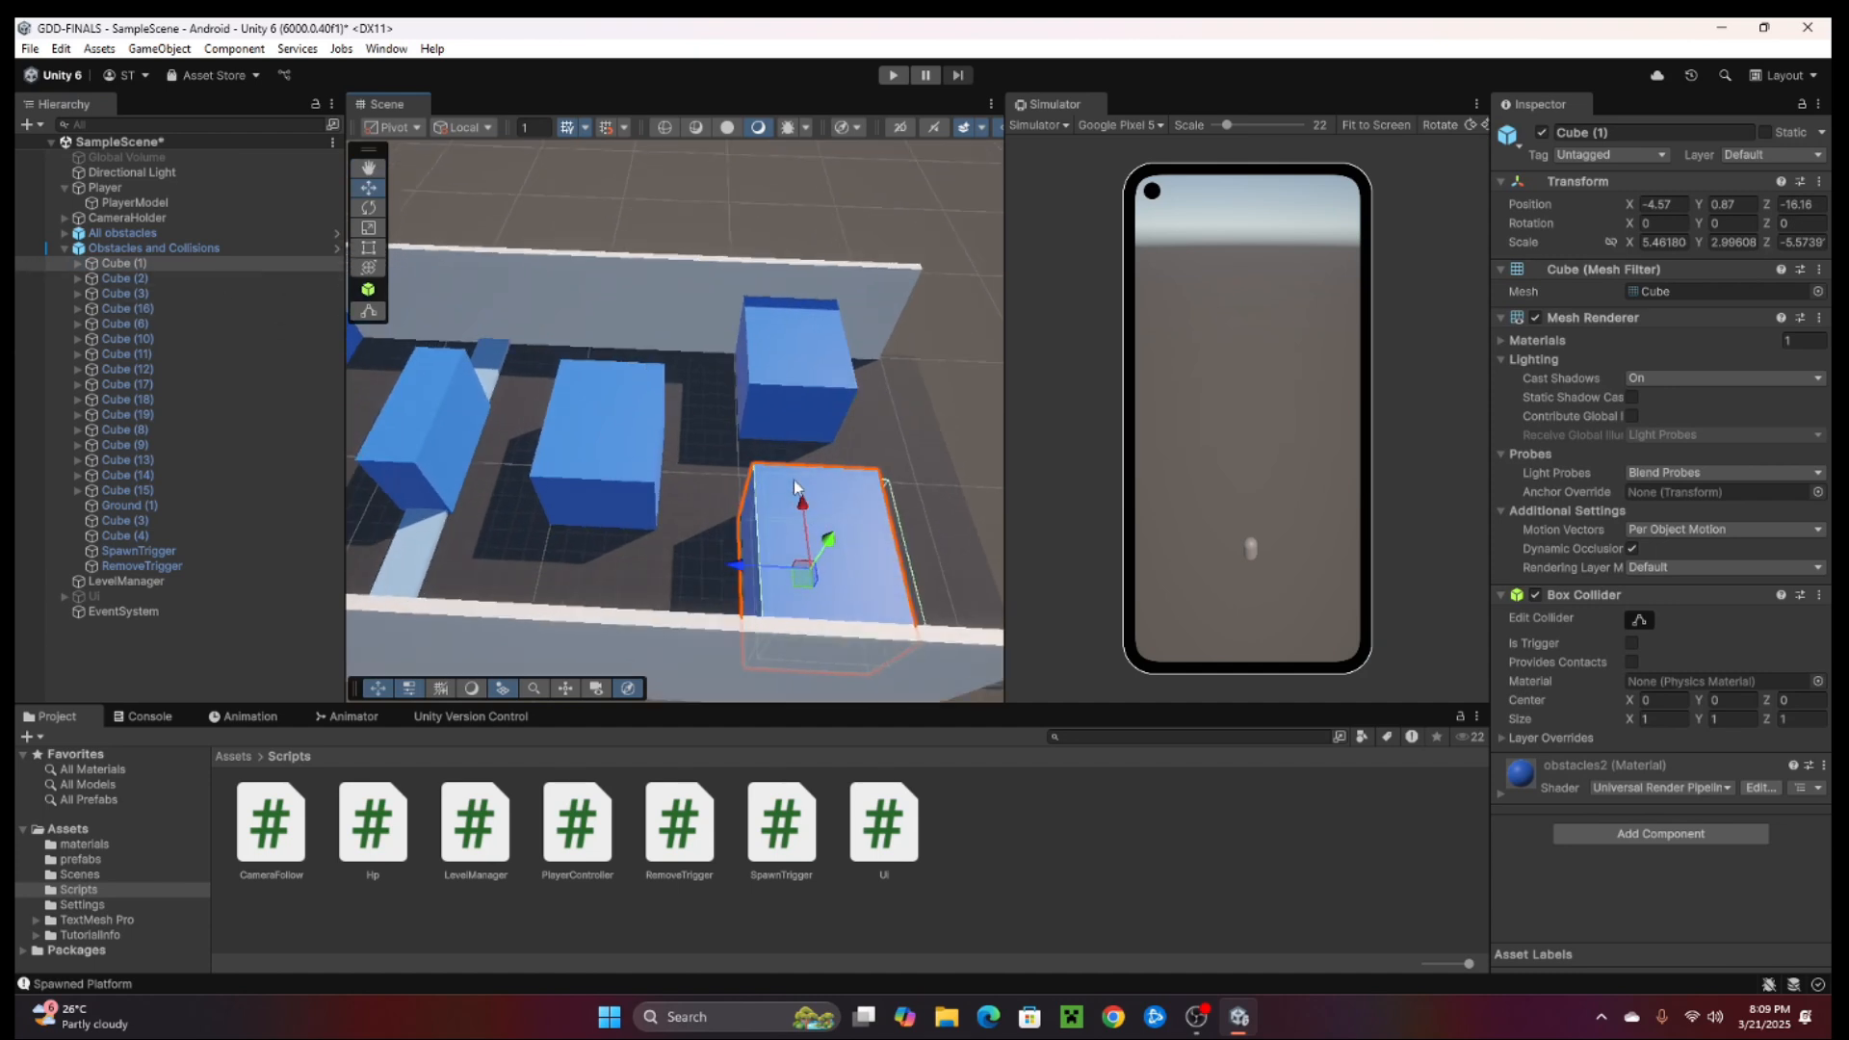
{"action": "key", "text": "f"}
{"action": "left_click_drag", "start_coordinate": [795, 524], "coordinate": [580, 441], "text": "alt"}
{"action": "scroll", "coordinate": [580, 450], "scroll_direction": "up", "scroll_amount": 3}
{"action": "middle_click_drag", "start_coordinate": [581, 451], "coordinate": [679, 436]}
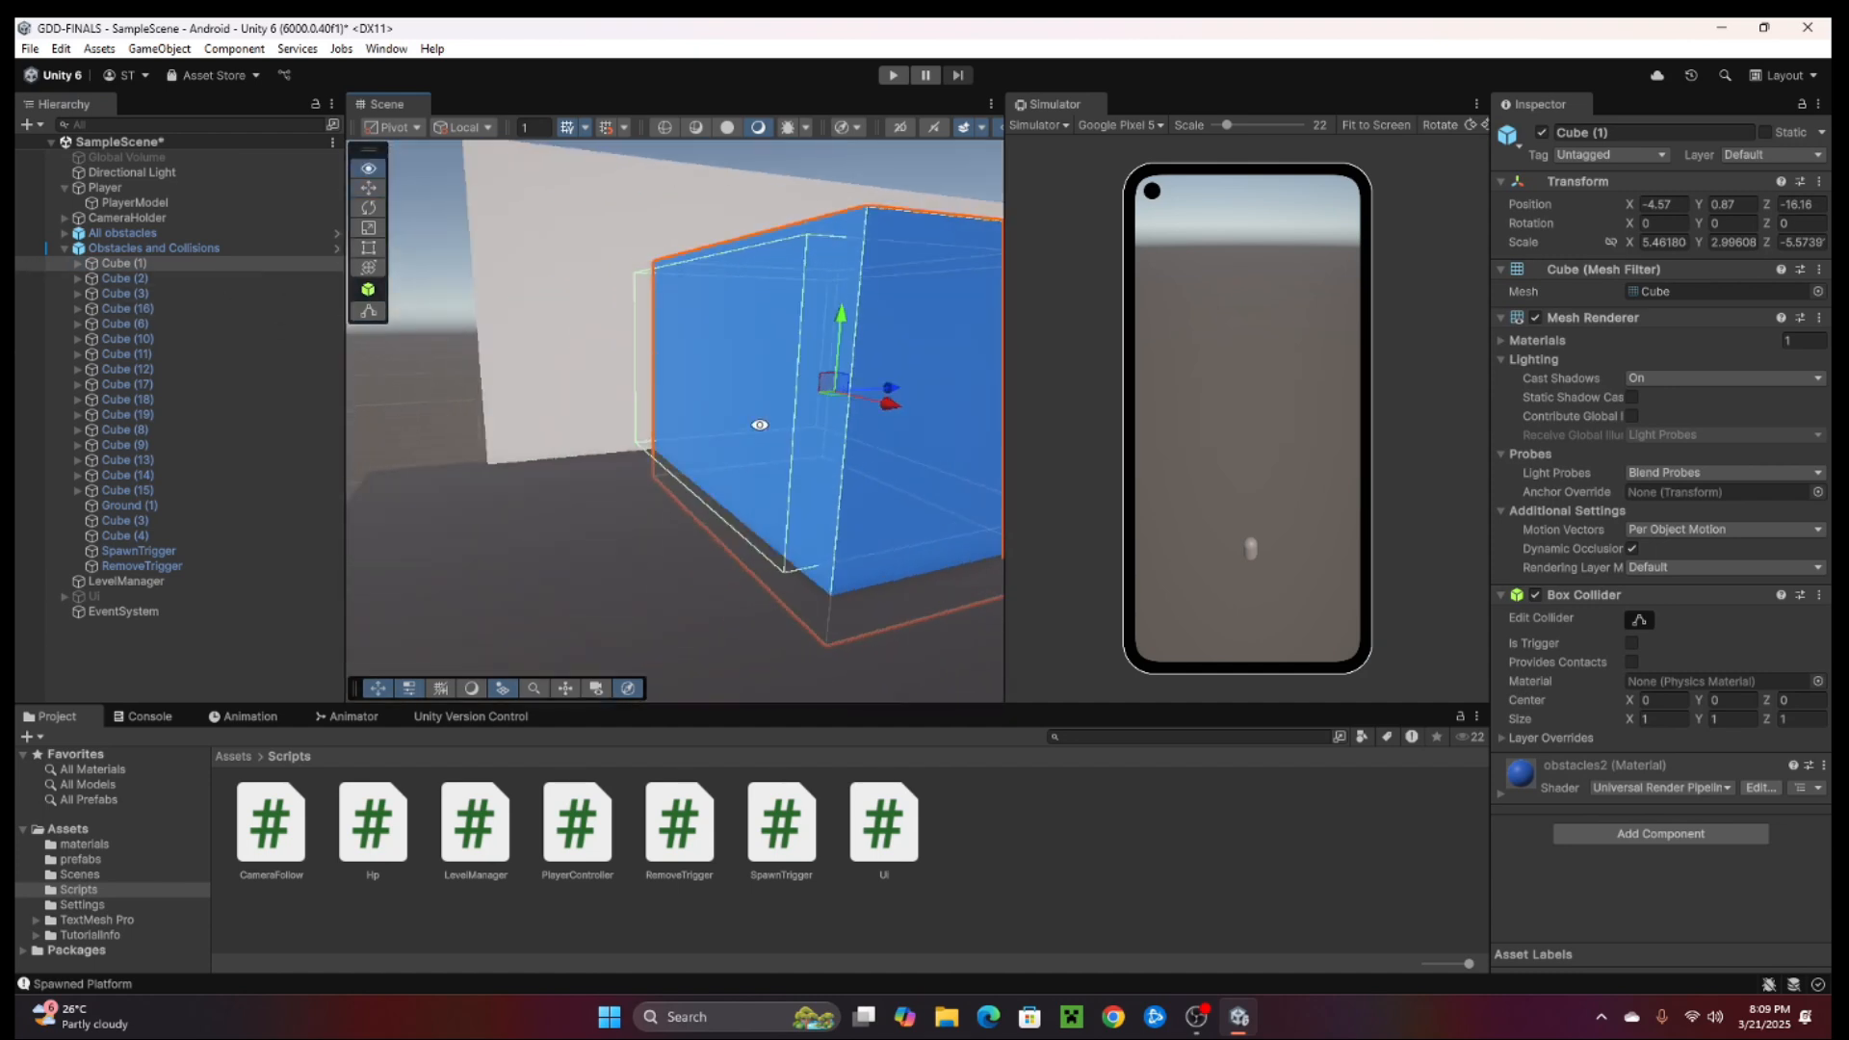
{"action": "left_click_drag", "start_coordinate": [679, 435], "coordinate": [623, 421], "text": "alt"}
{"action": "mouse_move", "coordinate": [623, 421]}
{"action": "middle_mouse_down"}
{"action": "mouse_move", "coordinate": [569, 430]}
{"action": "mouse_move", "coordinate": [622, 443]}
{"action": "middle_mouse_up"}
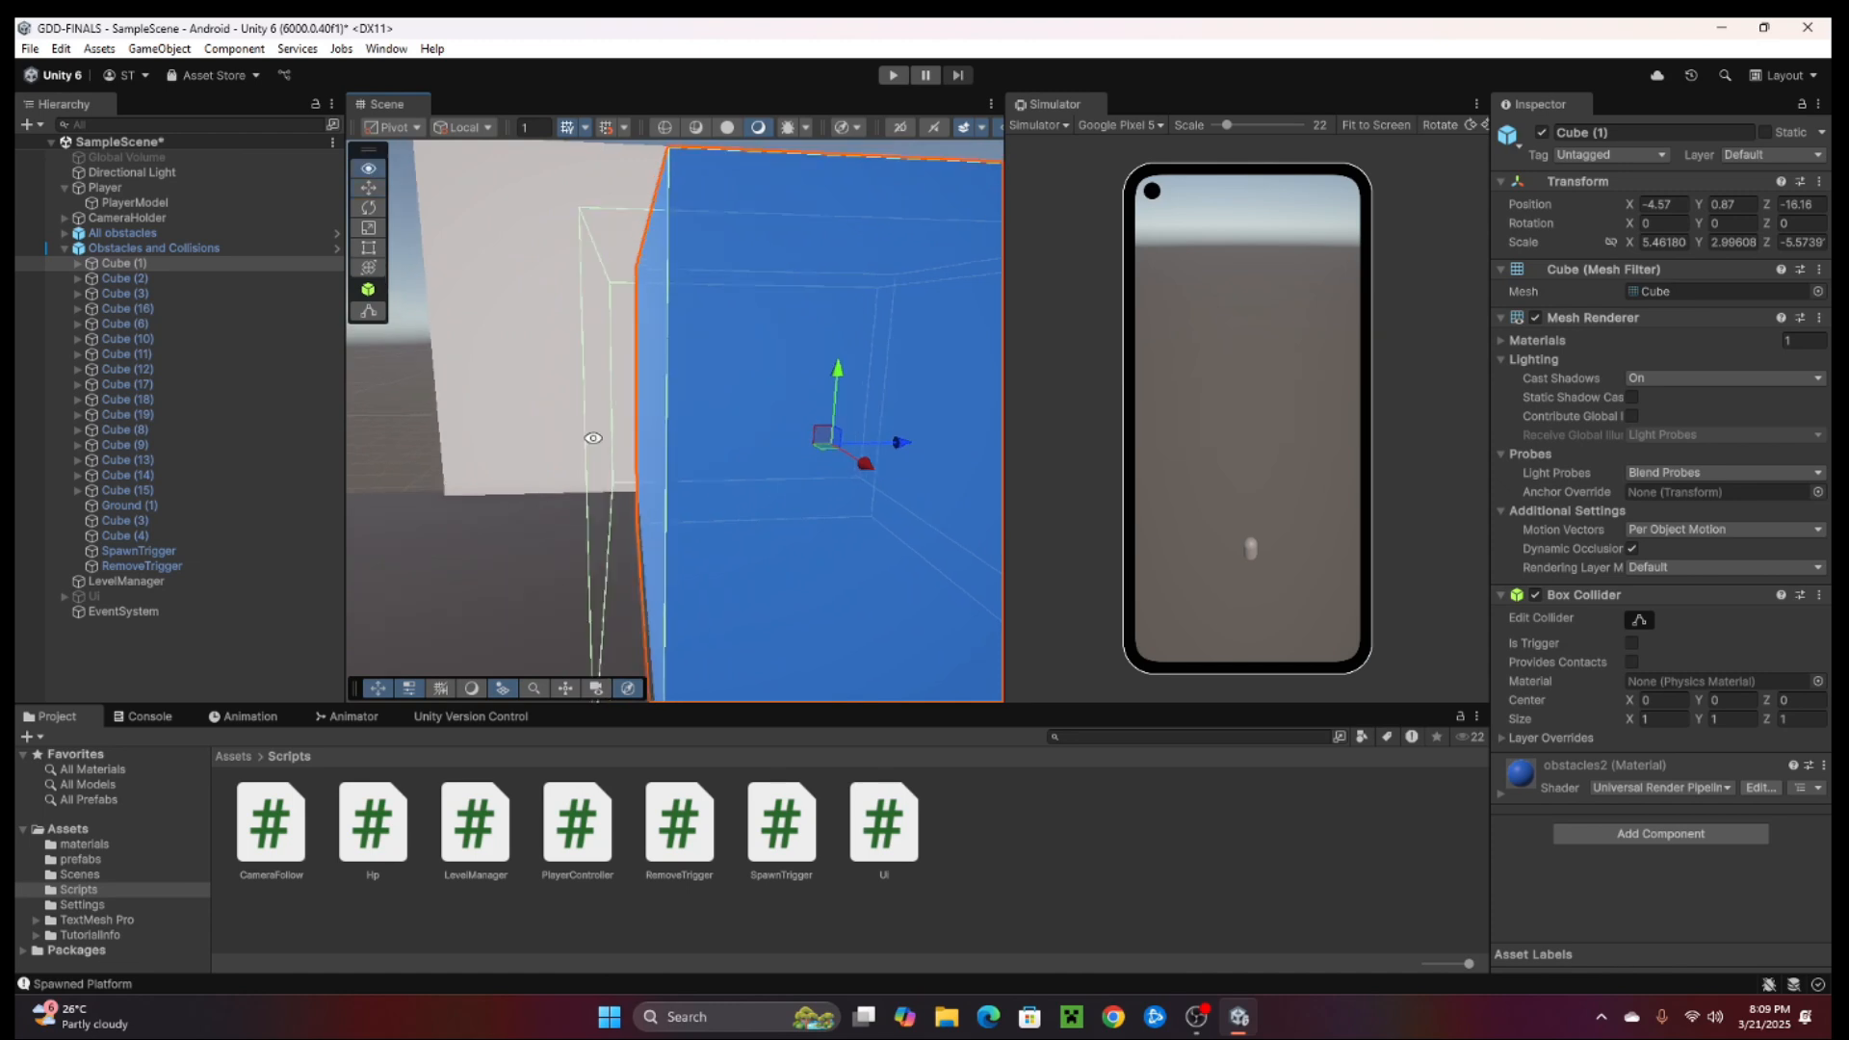
{"action": "left_click_drag", "start_coordinate": [598, 422], "coordinate": [845, 537], "text": "alt"}
{"action": "middle_click_drag", "start_coordinate": [846, 537], "coordinate": [649, 556]}
{"action": "left_click_drag", "start_coordinate": [649, 556], "coordinate": [829, 549], "text": "alt"}
{"action": "middle_click_drag", "start_coordinate": [829, 549], "coordinate": [707, 583]}
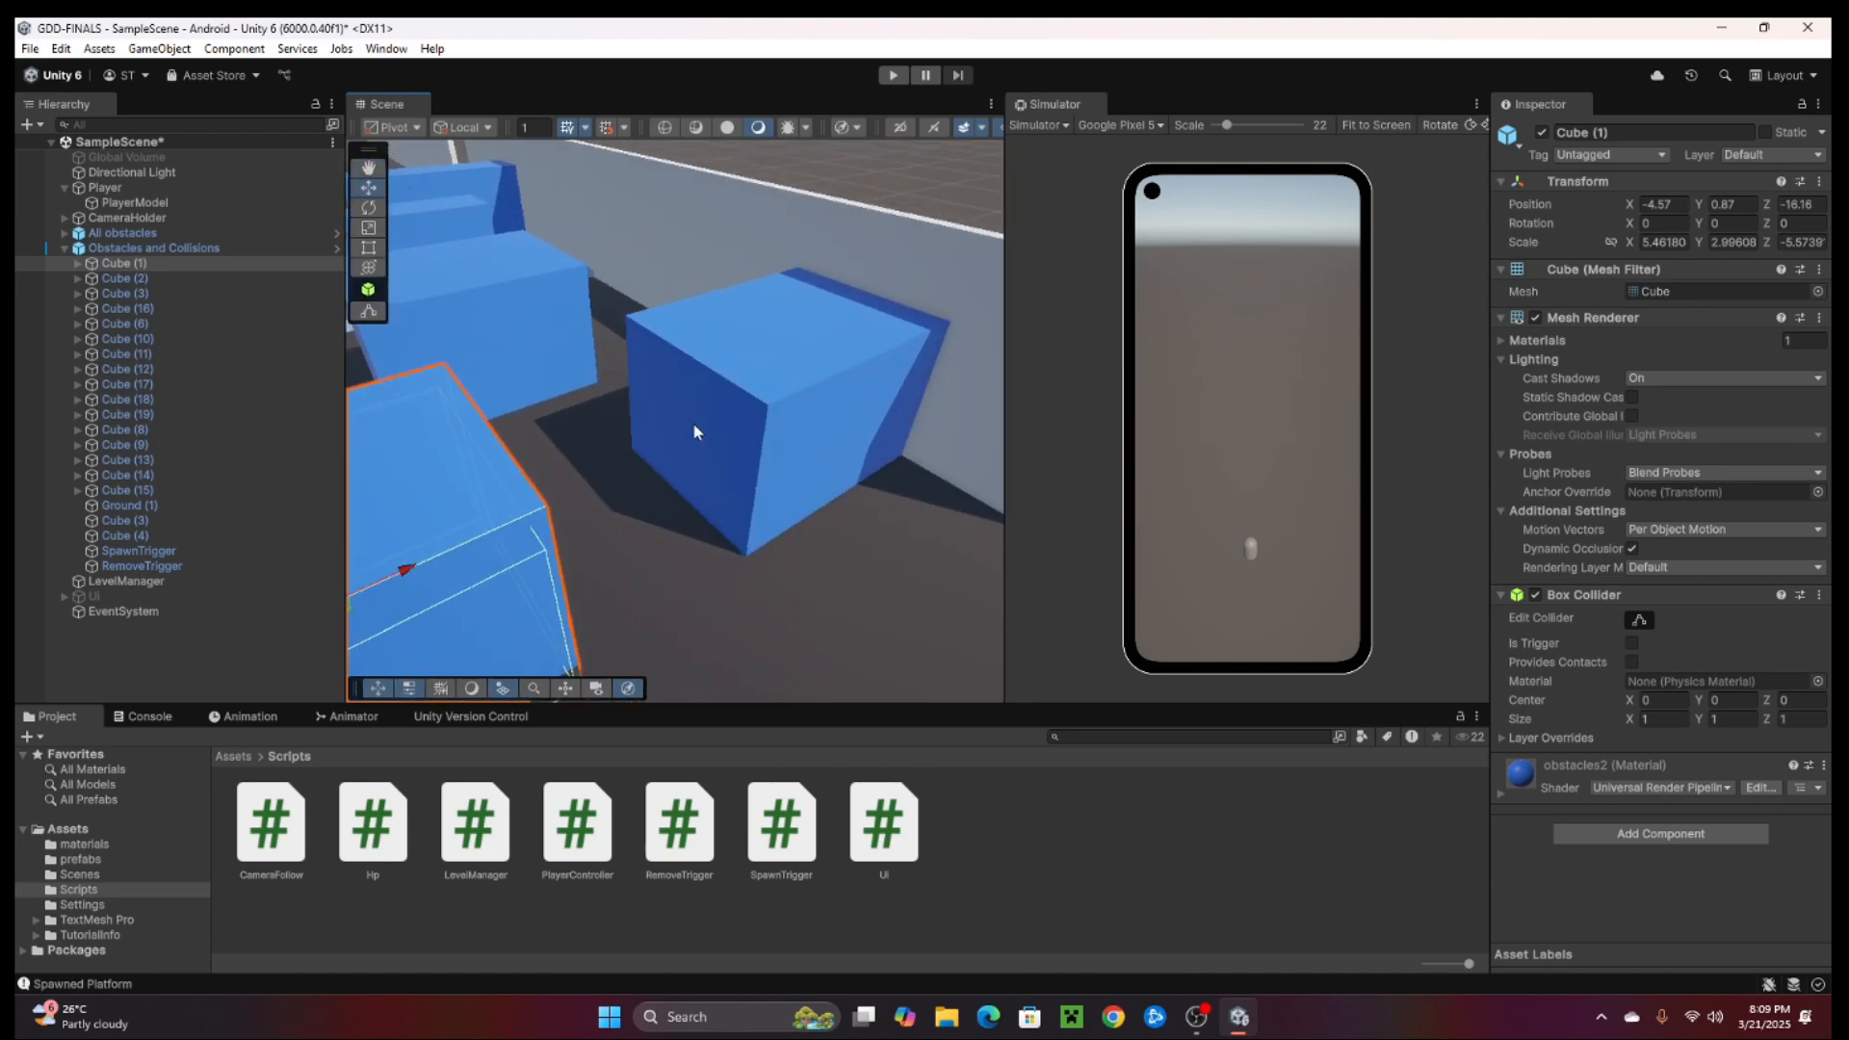
Select the whole Obstacles and Collisions prefab and examine the collider outlines around its blue obstacles and low barriers.
{"action": "left_click", "coordinate": [693, 430]}
{"action": "left_click_drag", "start_coordinate": [693, 430], "coordinate": [725, 472], "text": "alt"}
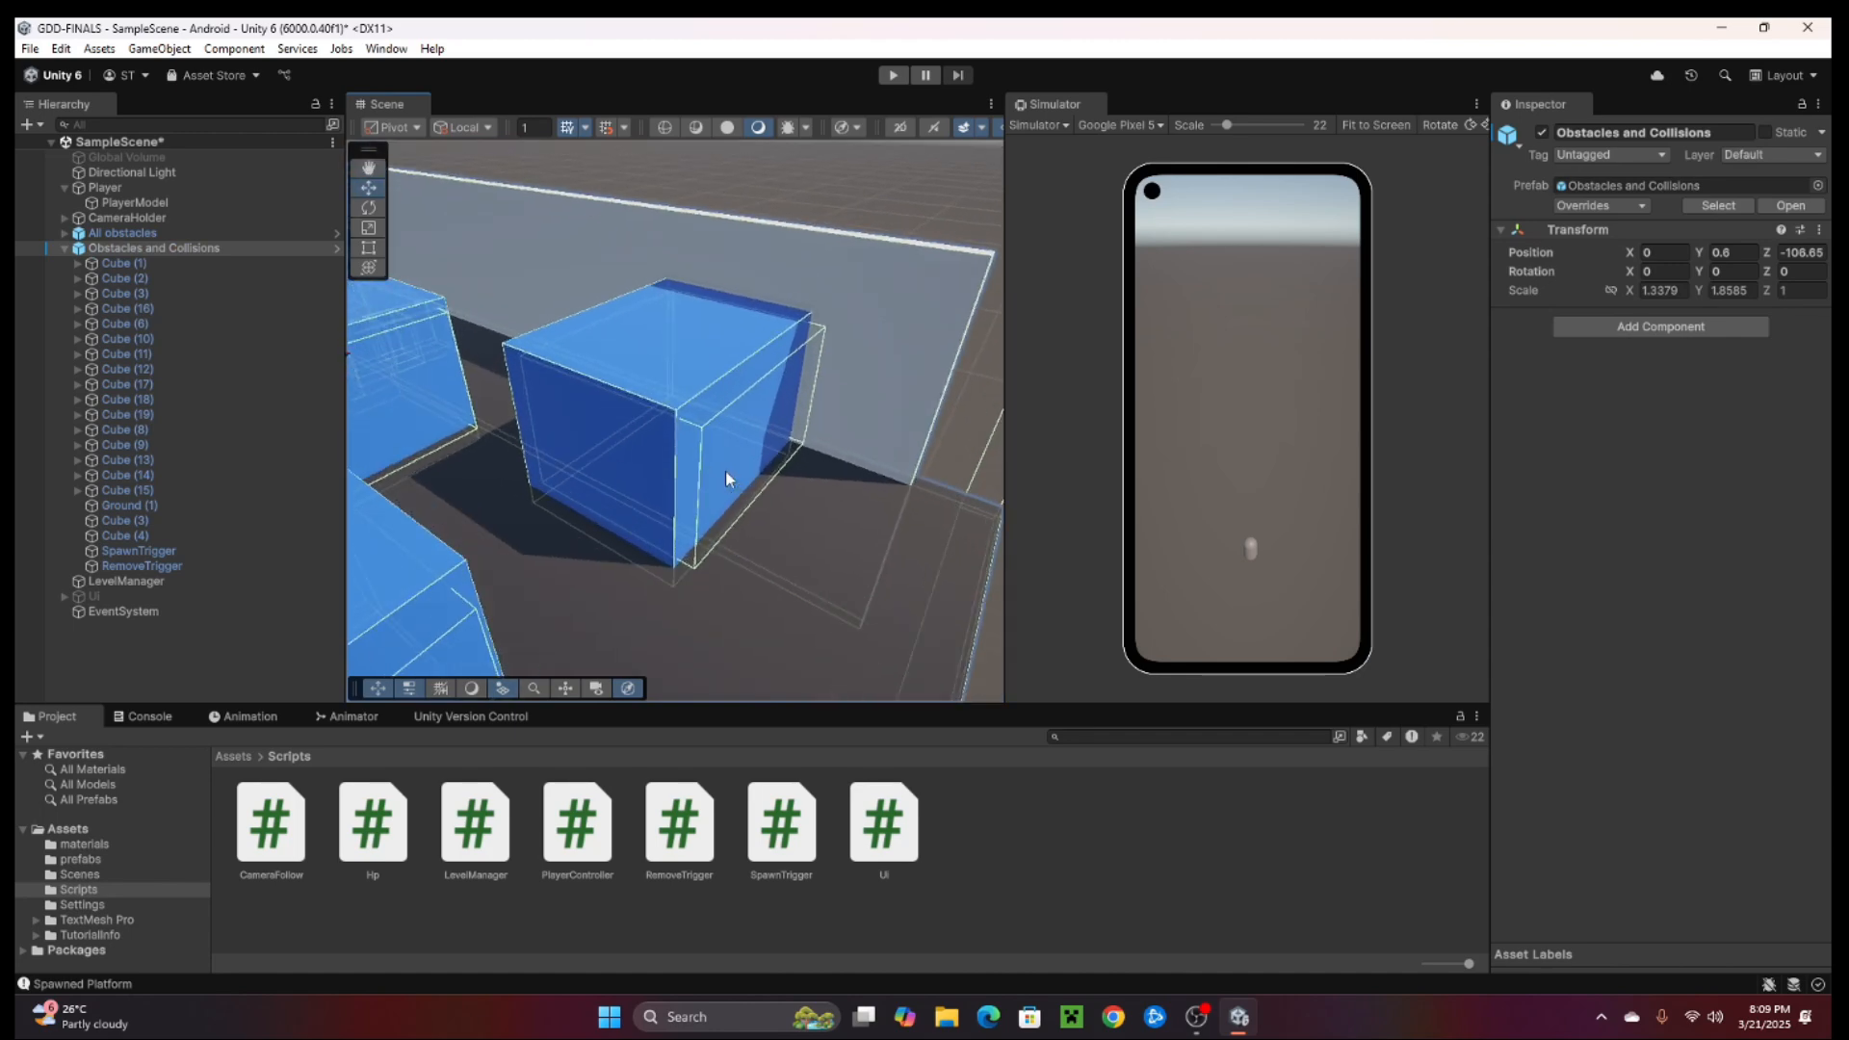
{"action": "middle_click_drag", "start_coordinate": [725, 471], "coordinate": [738, 508]}
{"action": "mouse_move", "coordinate": [578, 495]}
{"action": "middle_mouse_down"}
{"action": "mouse_move", "coordinate": [693, 503]}
{"action": "mouse_move", "coordinate": [781, 481]}
{"action": "middle_mouse_up"}
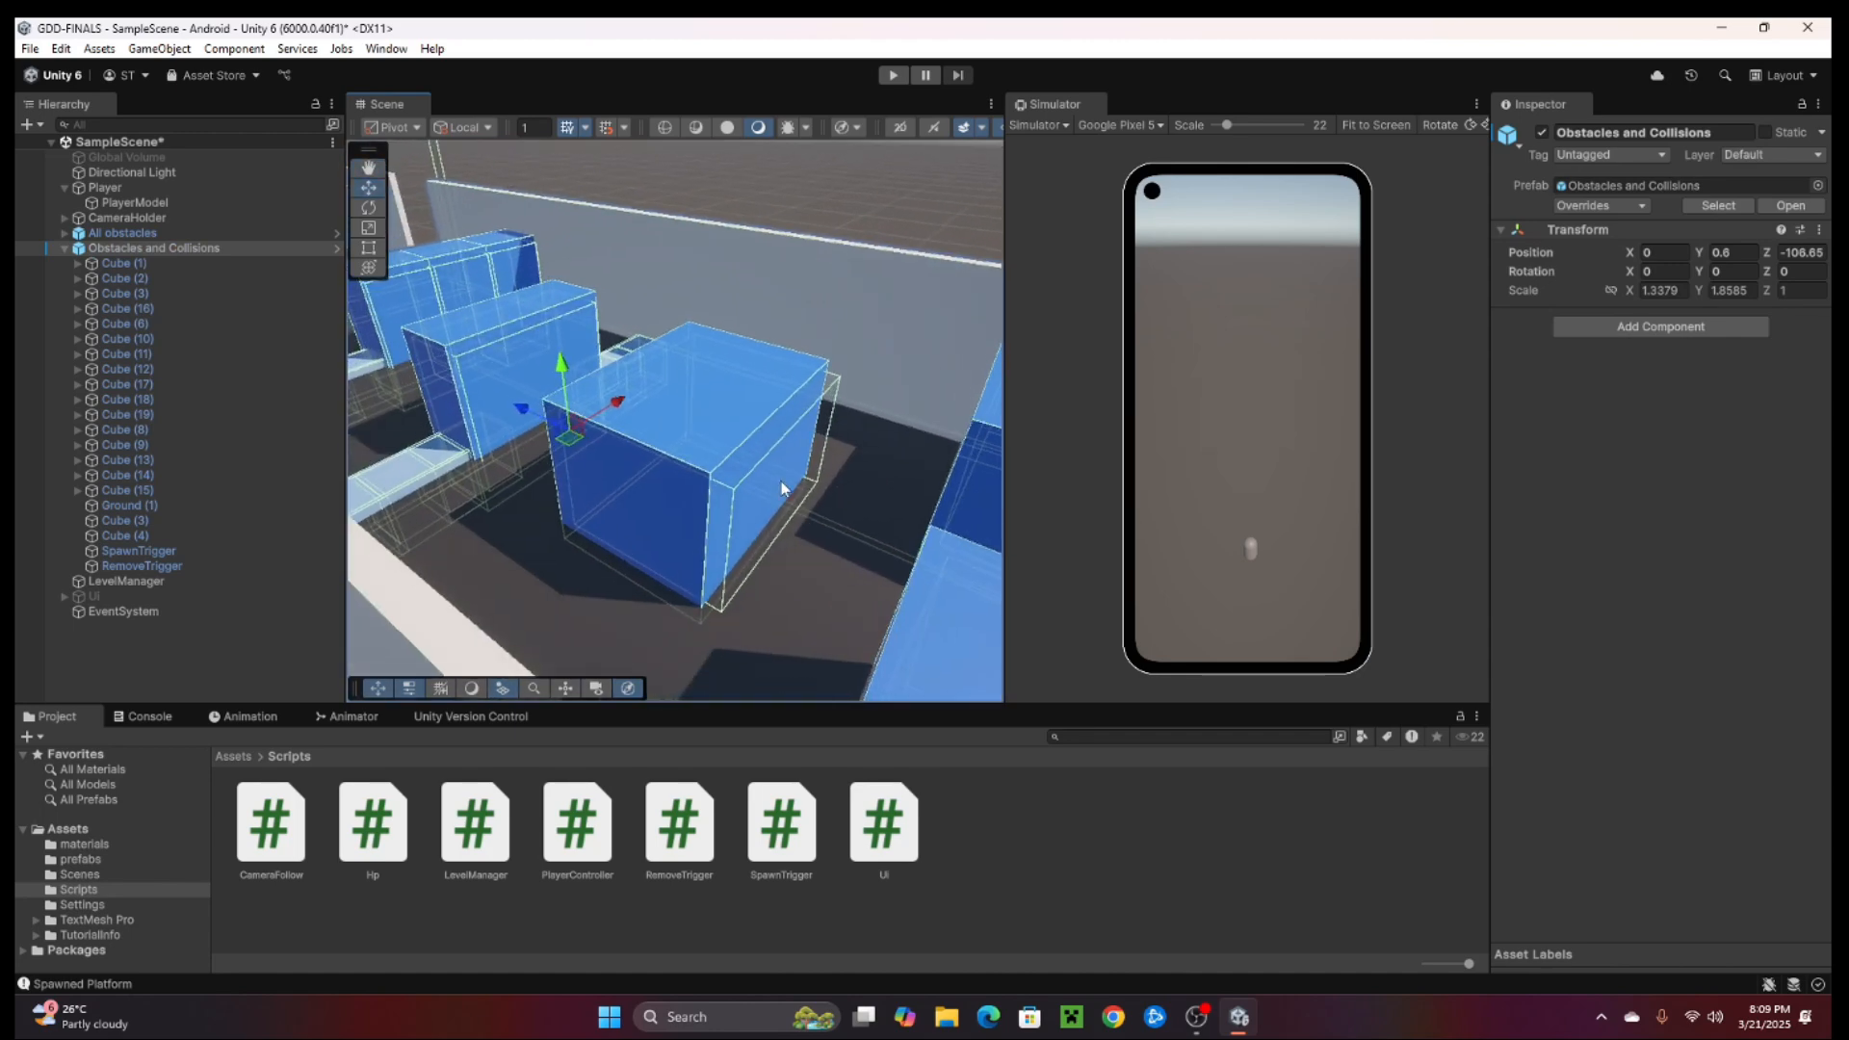
{"action": "left_click_drag", "start_coordinate": [781, 489], "coordinate": [573, 512], "text": "alt"}
{"action": "scroll", "coordinate": [773, 466], "scroll_direction": "up", "scroll_amount": 3}
{"action": "middle_click_drag", "start_coordinate": [573, 513], "coordinate": [685, 558]}
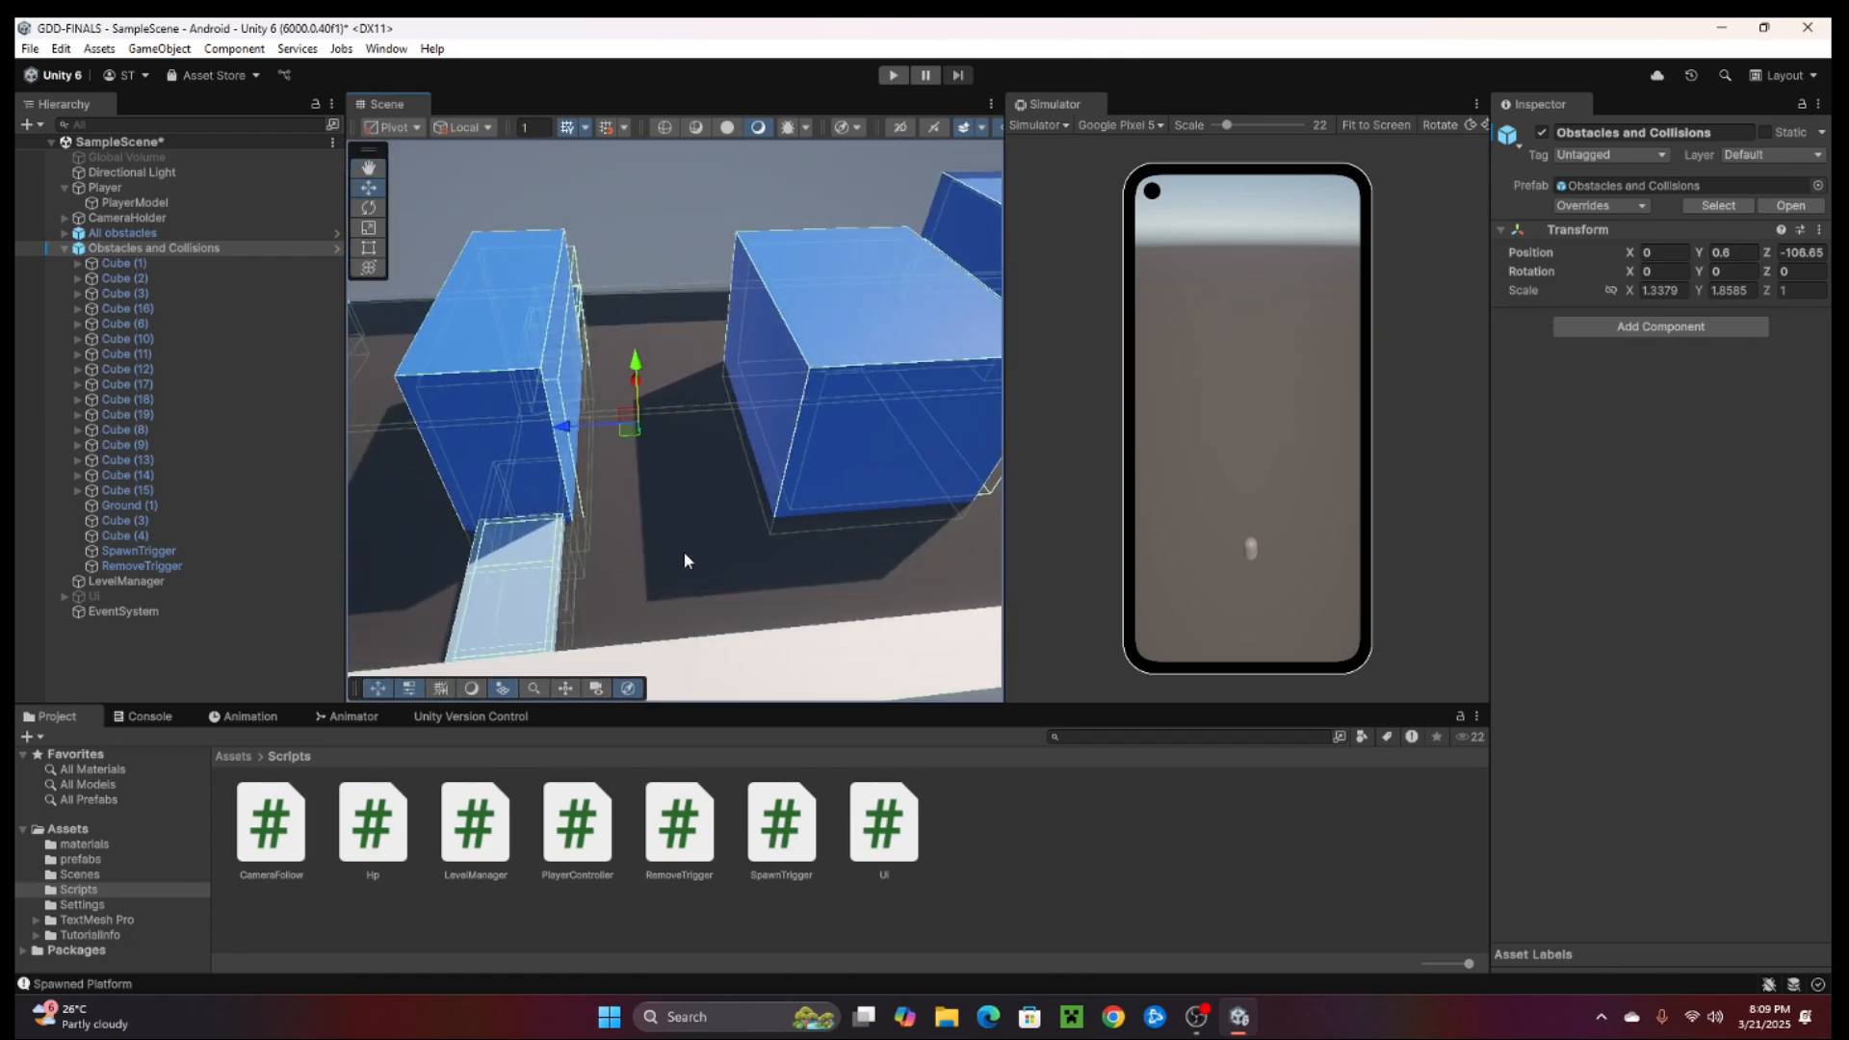
{"action": "scroll", "coordinate": [684, 558], "scroll_direction": "up", "scroll_amount": 5}
{"action": "middle_click_drag", "start_coordinate": [790, 423], "coordinate": [804, 398]}
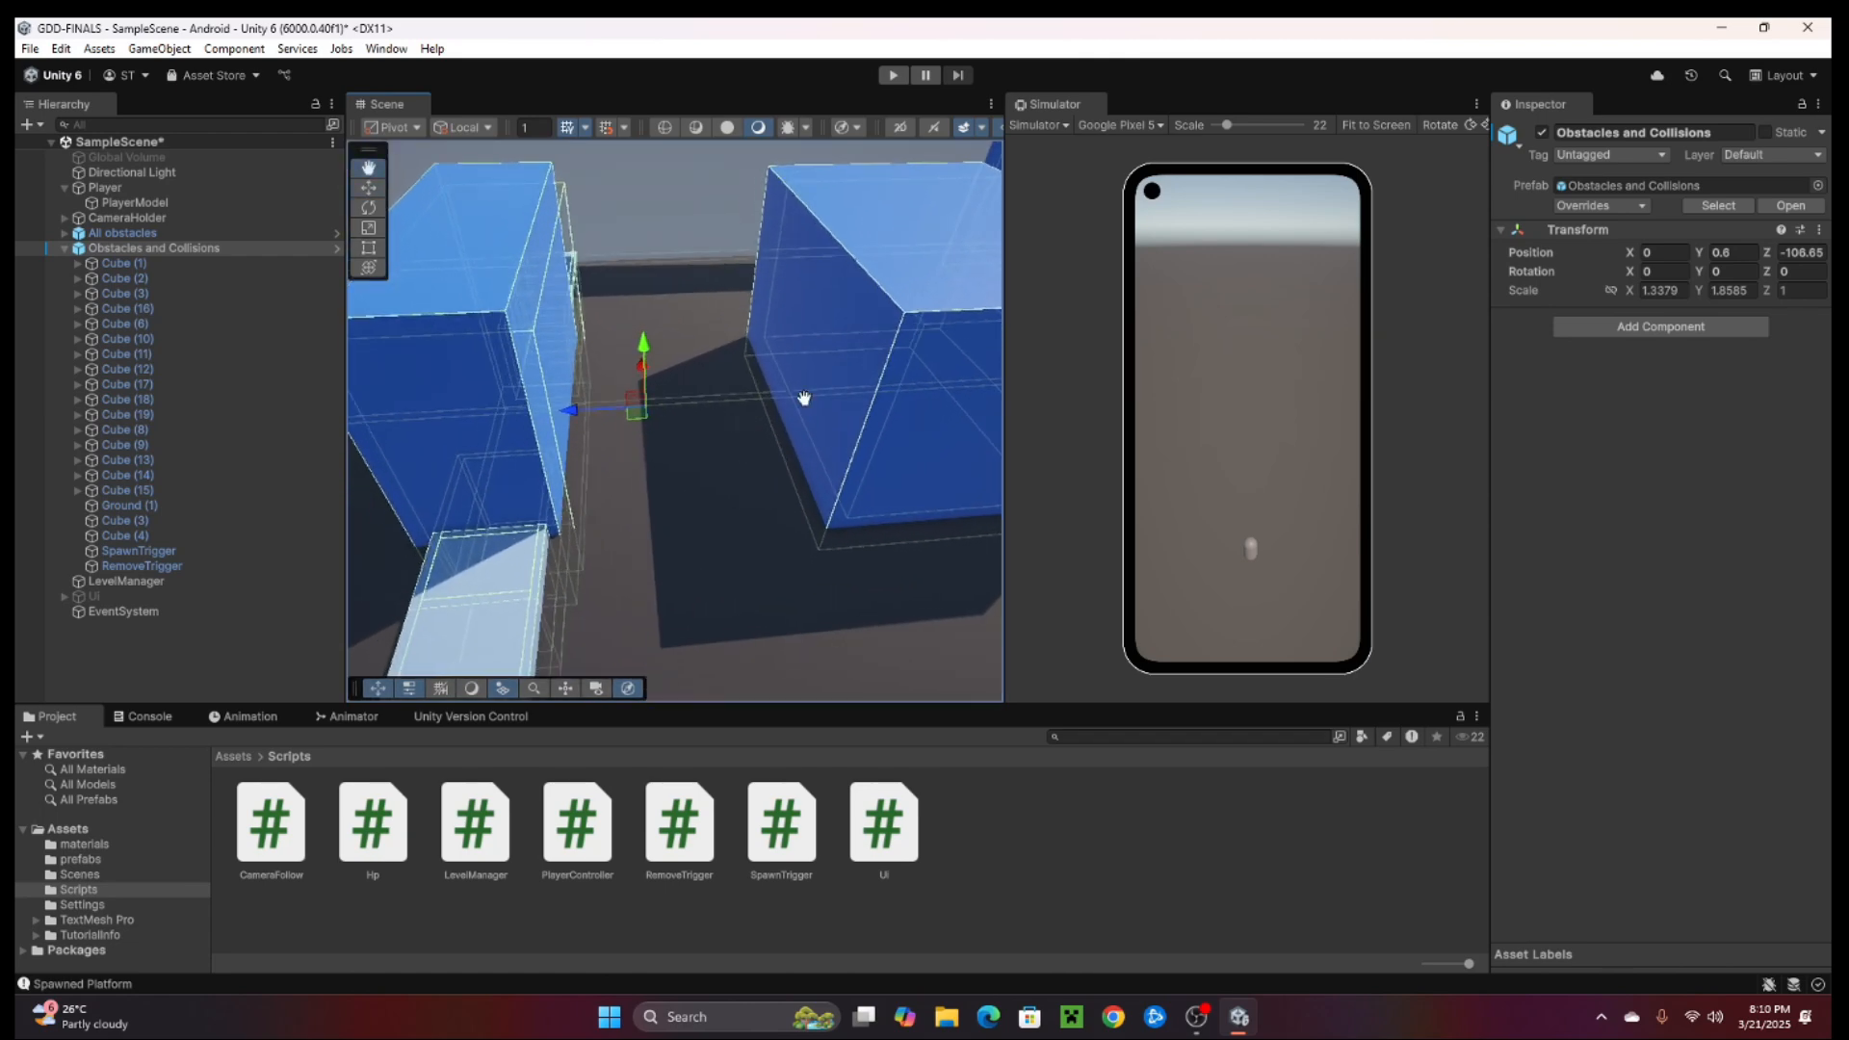
{"action": "left_click_drag", "start_coordinate": [804, 398], "coordinate": [285, 562], "text": "alt"}
{"action": "middle_click_drag", "start_coordinate": [539, 587], "coordinate": [782, 500]}
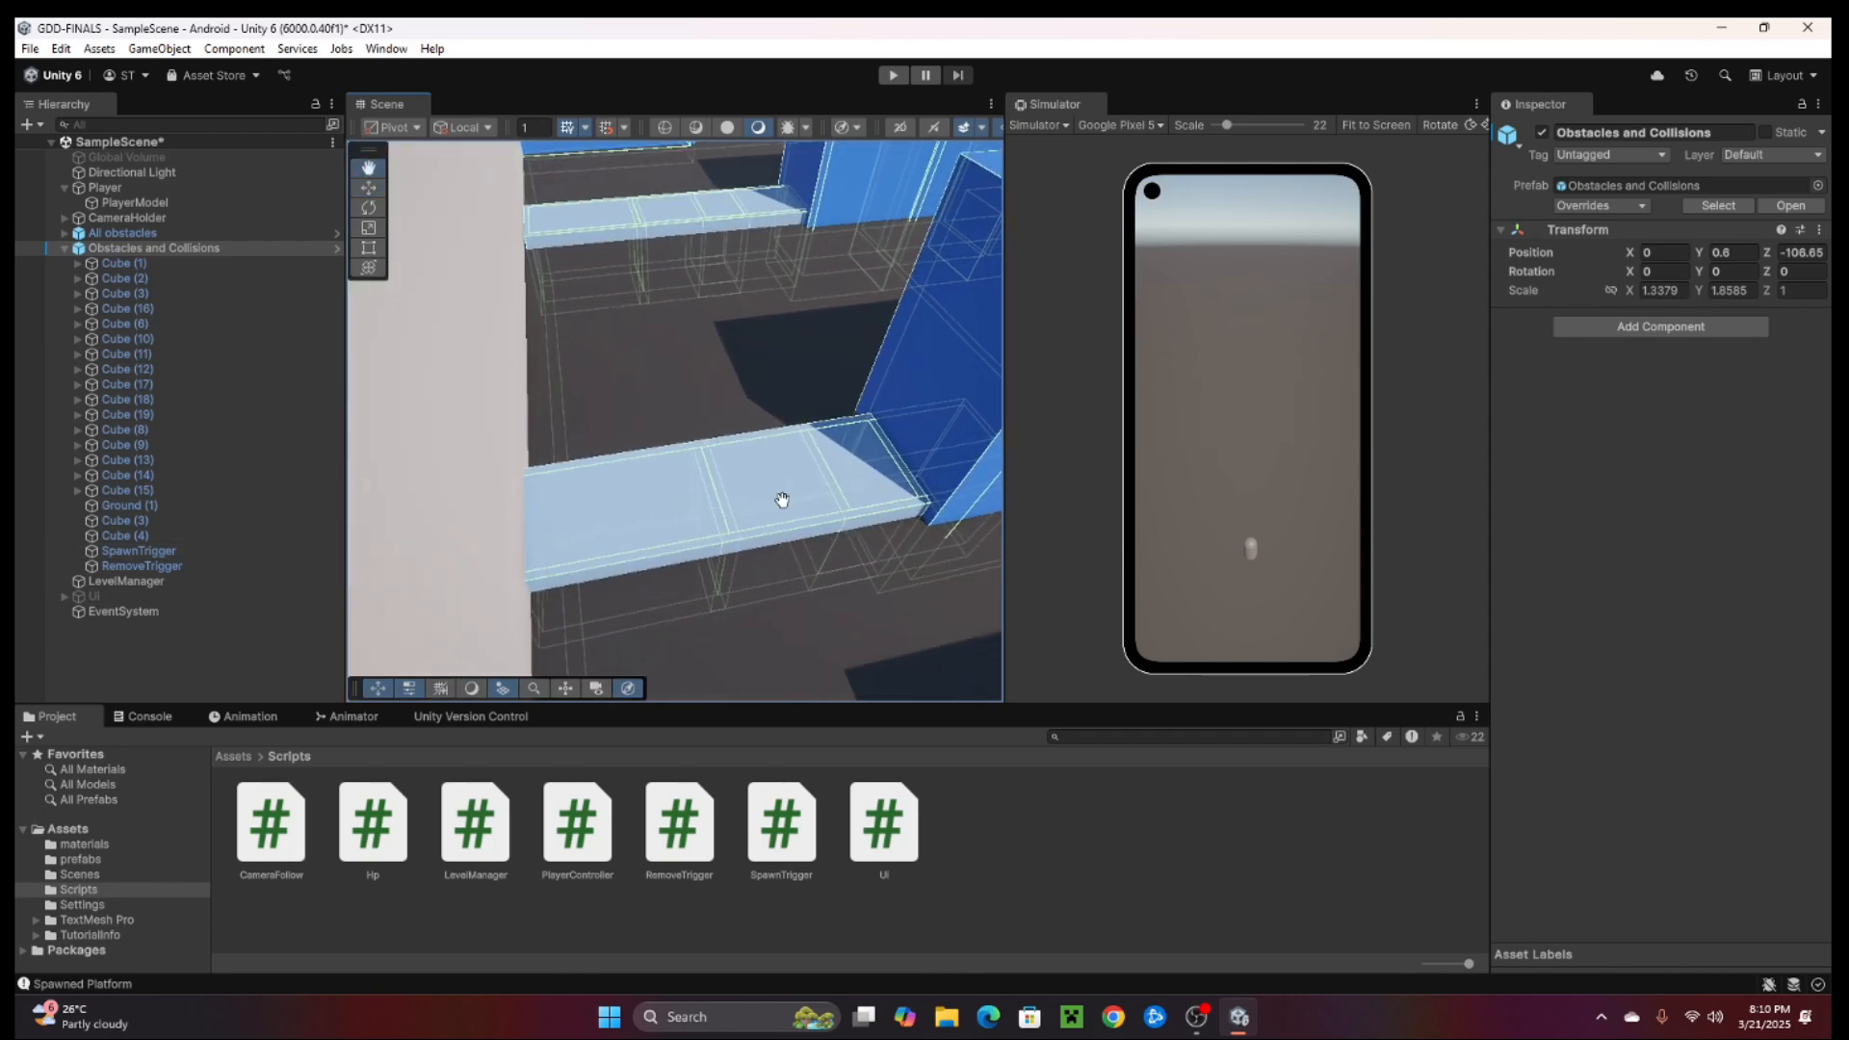
Select Cube (17) in the low light-blue barrier and examine how its box collider sits relative to the barrier's surface.
{"action": "left_click", "coordinate": [737, 528]}
{"action": "key", "text": "f"}
{"action": "left_click_drag", "start_coordinate": [771, 586], "coordinate": [760, 400], "text": "alt"}
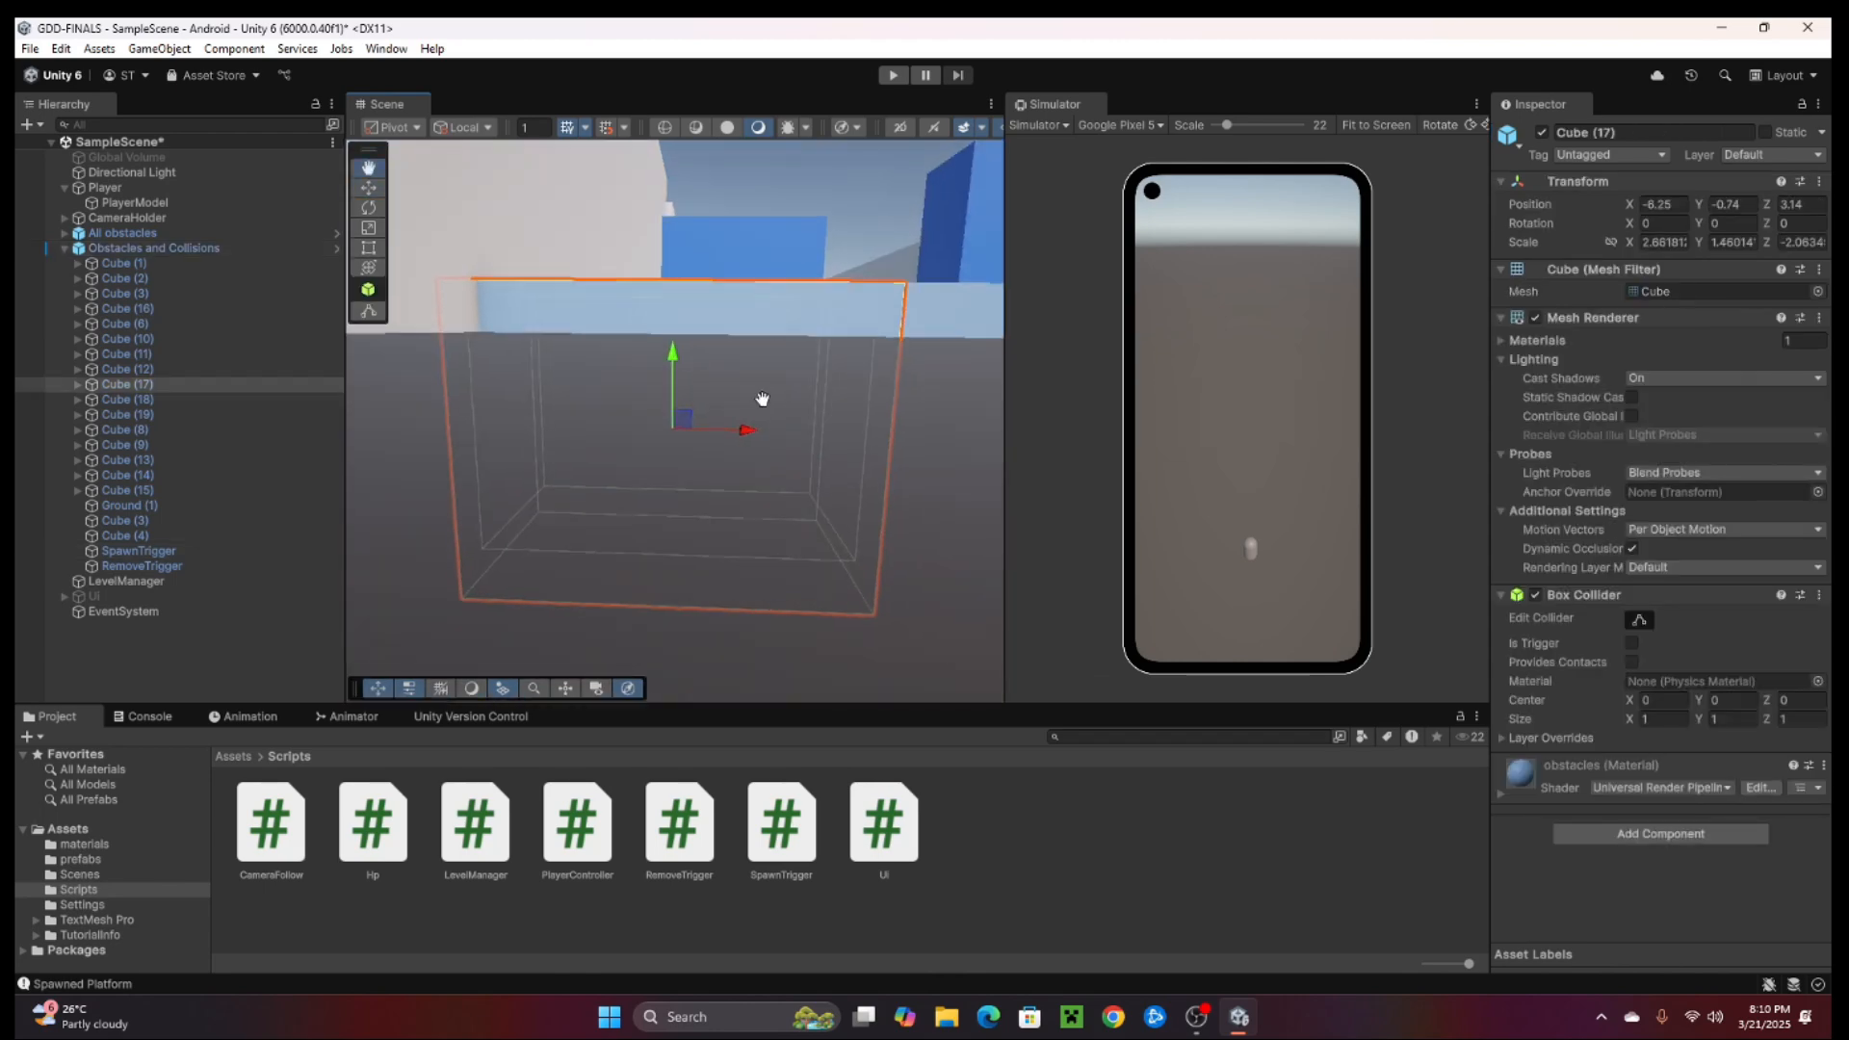
{"action": "middle_click_drag", "start_coordinate": [760, 401], "coordinate": [693, 496]}
{"action": "left_click_drag", "start_coordinate": [693, 496], "coordinate": [660, 471], "text": "alt"}
{"action": "scroll", "coordinate": [766, 489], "scroll_direction": "up", "scroll_amount": 3}
{"action": "scroll", "coordinate": [660, 471], "scroll_direction": "up", "scroll_amount": 3}
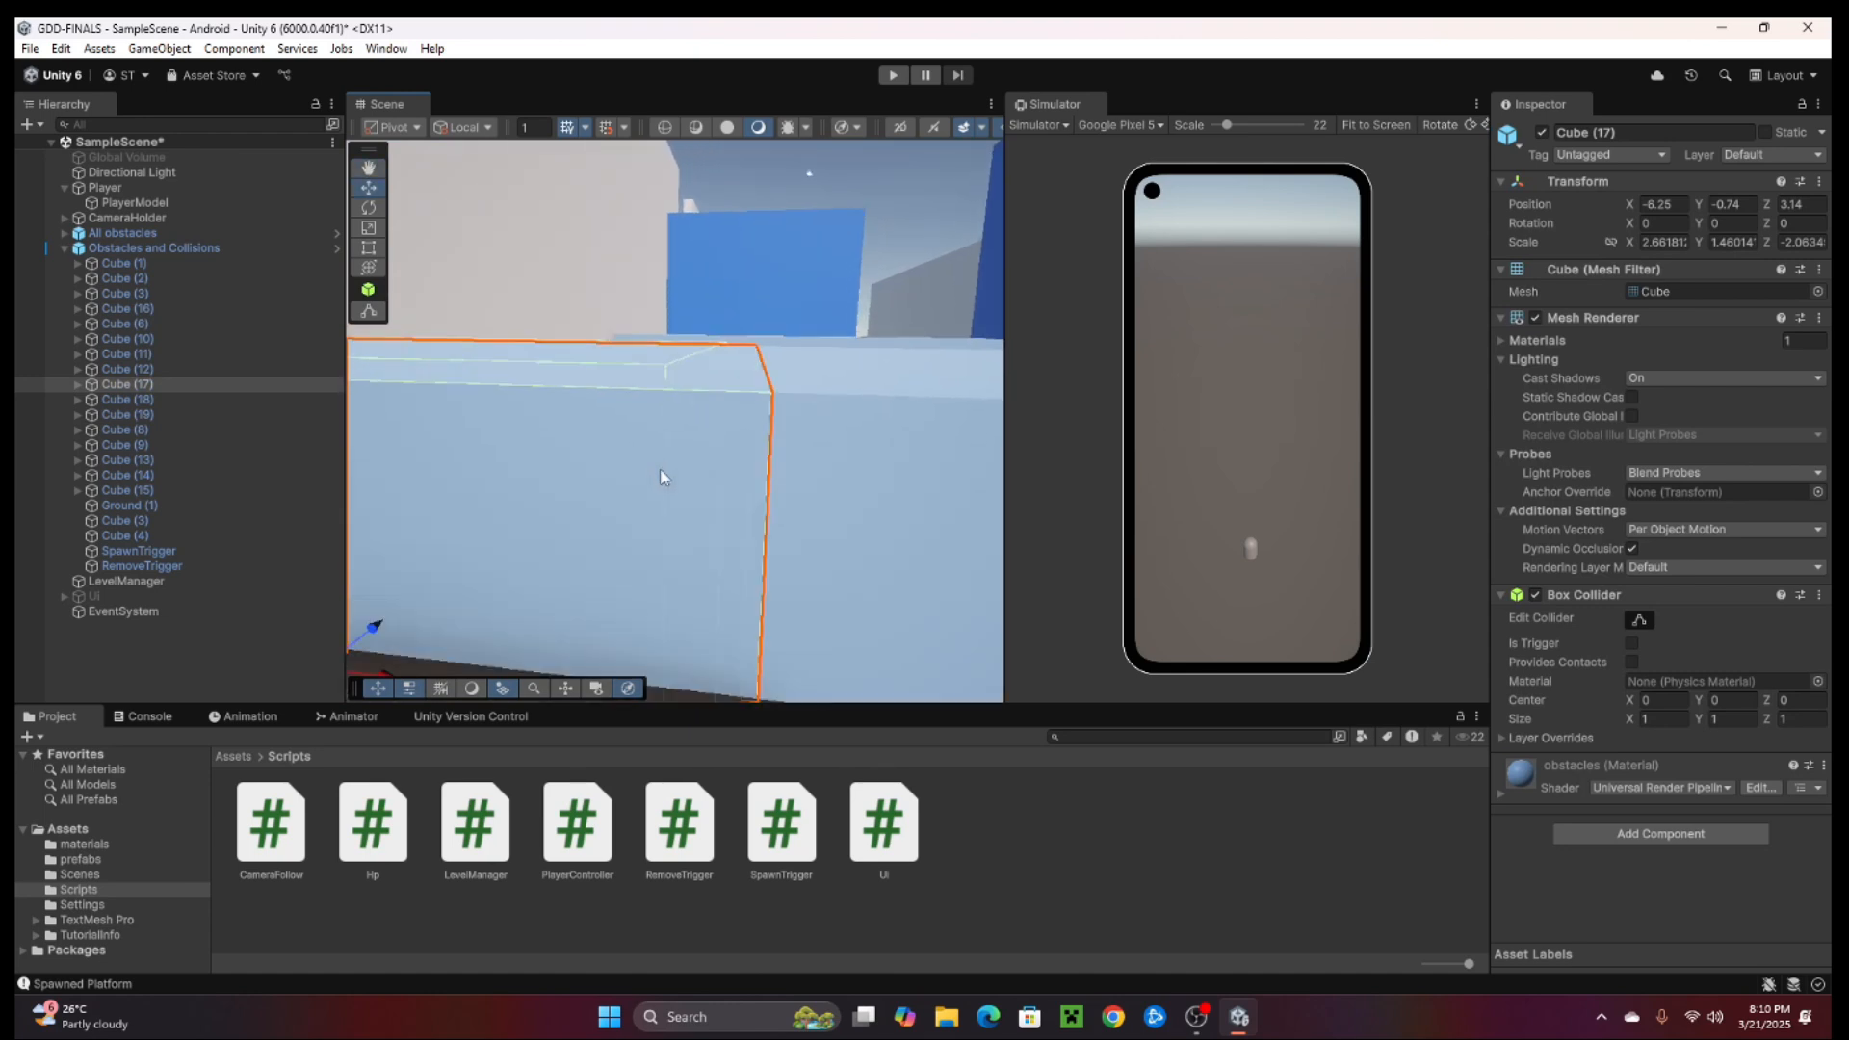
{"action": "middle_click_drag", "start_coordinate": [674, 460], "coordinate": [722, 451]}
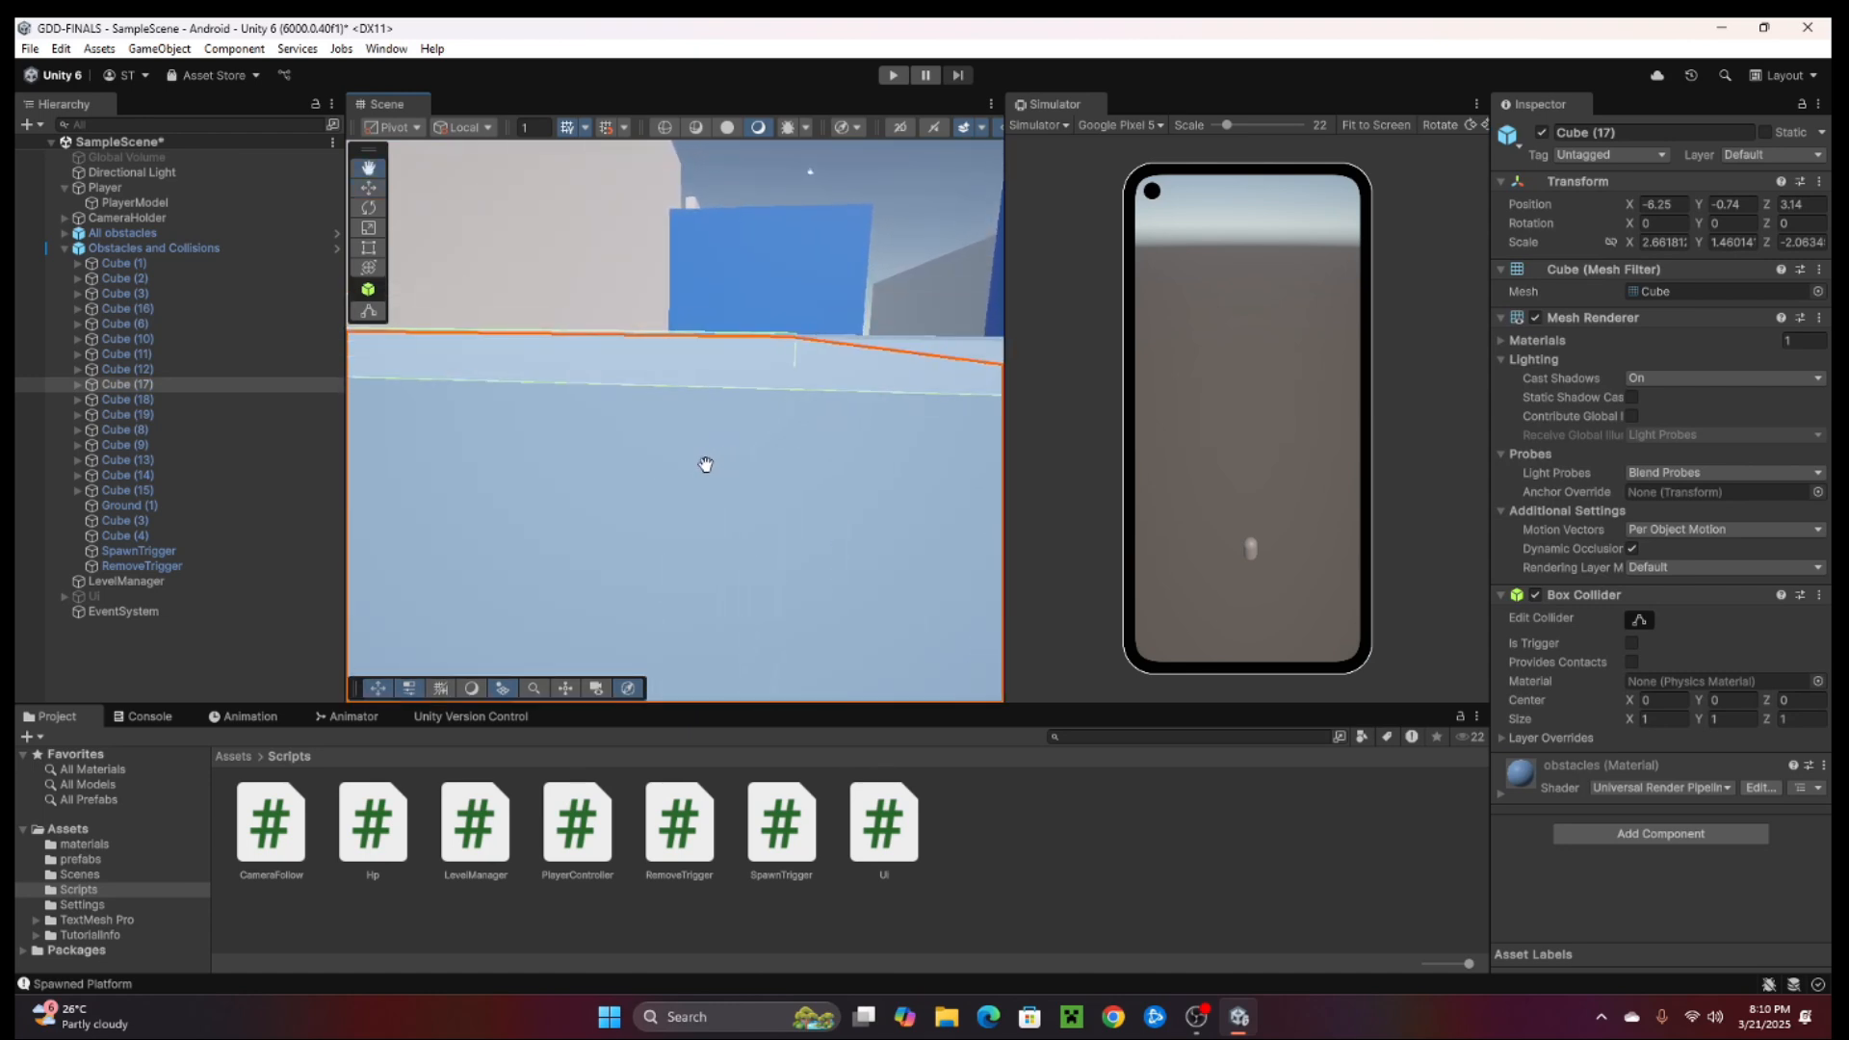
{"action": "scroll", "coordinate": [651, 462], "scroll_direction": "down", "scroll_amount": 6}
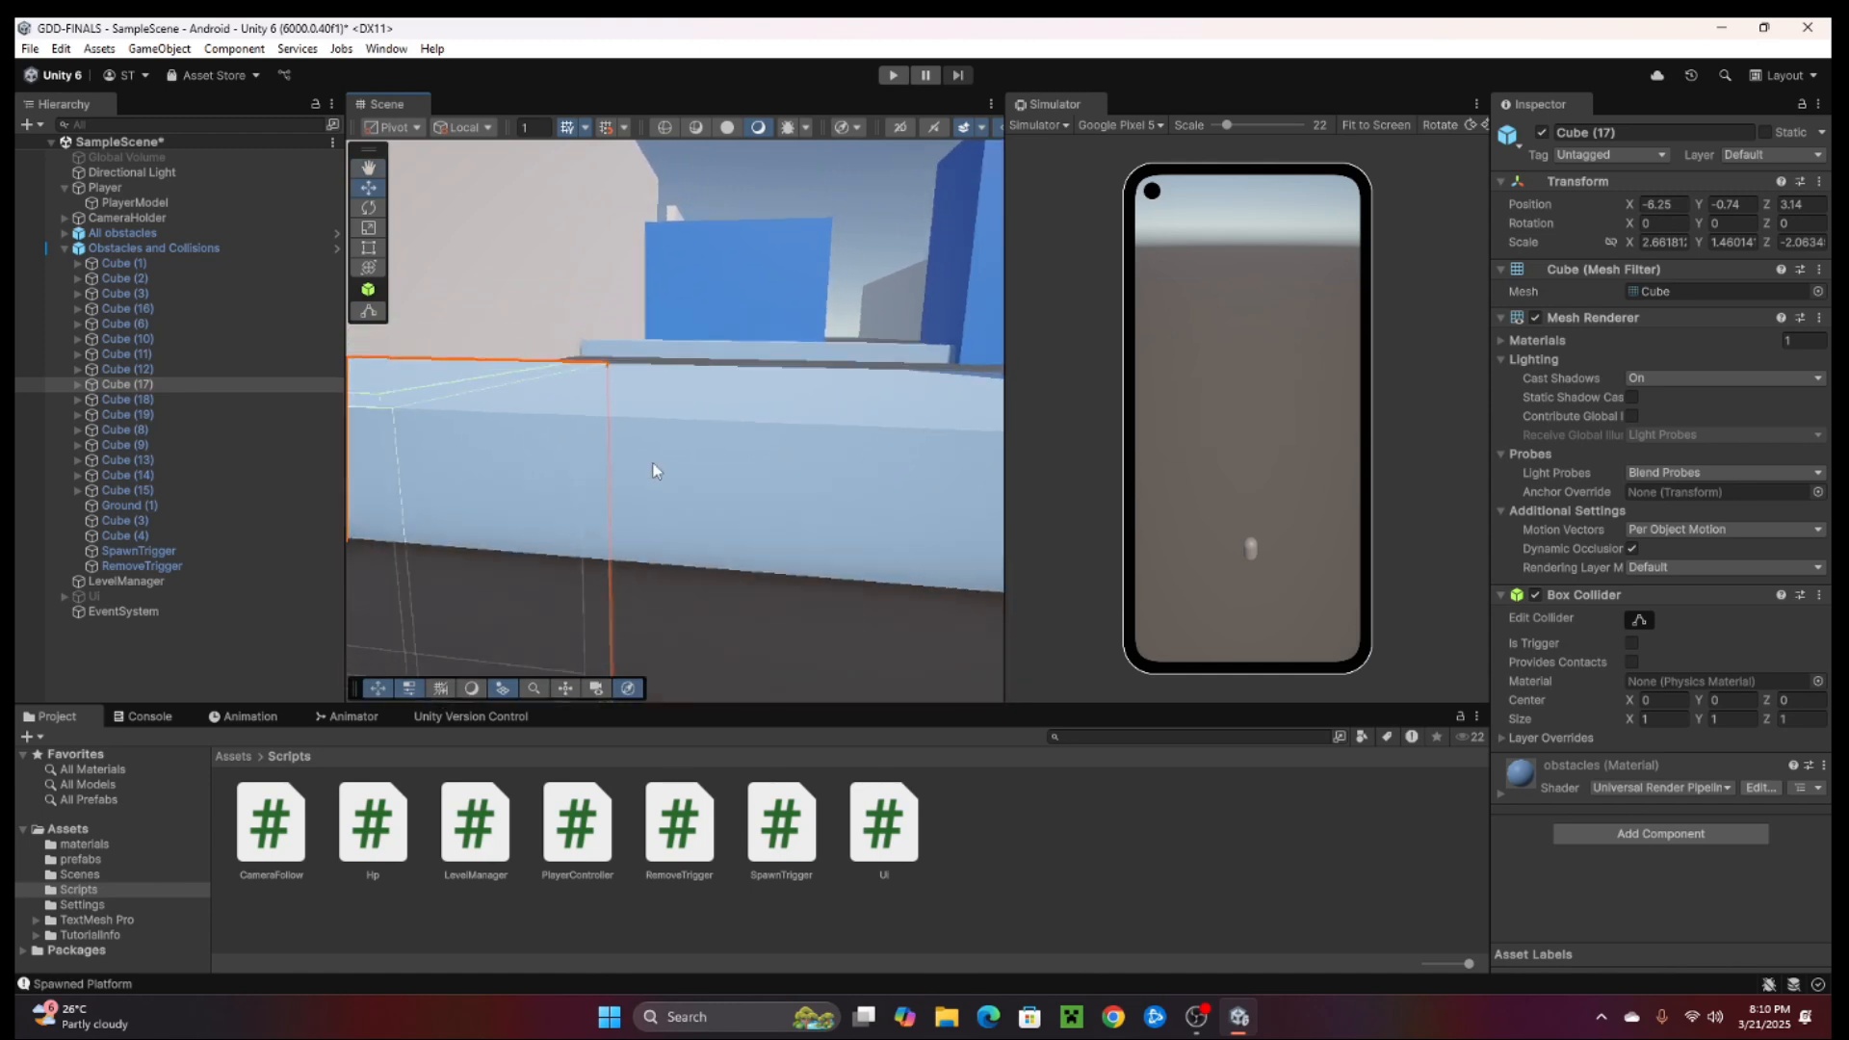
{"action": "scroll", "coordinate": [752, 484], "scroll_direction": "up", "scroll_amount": 10}
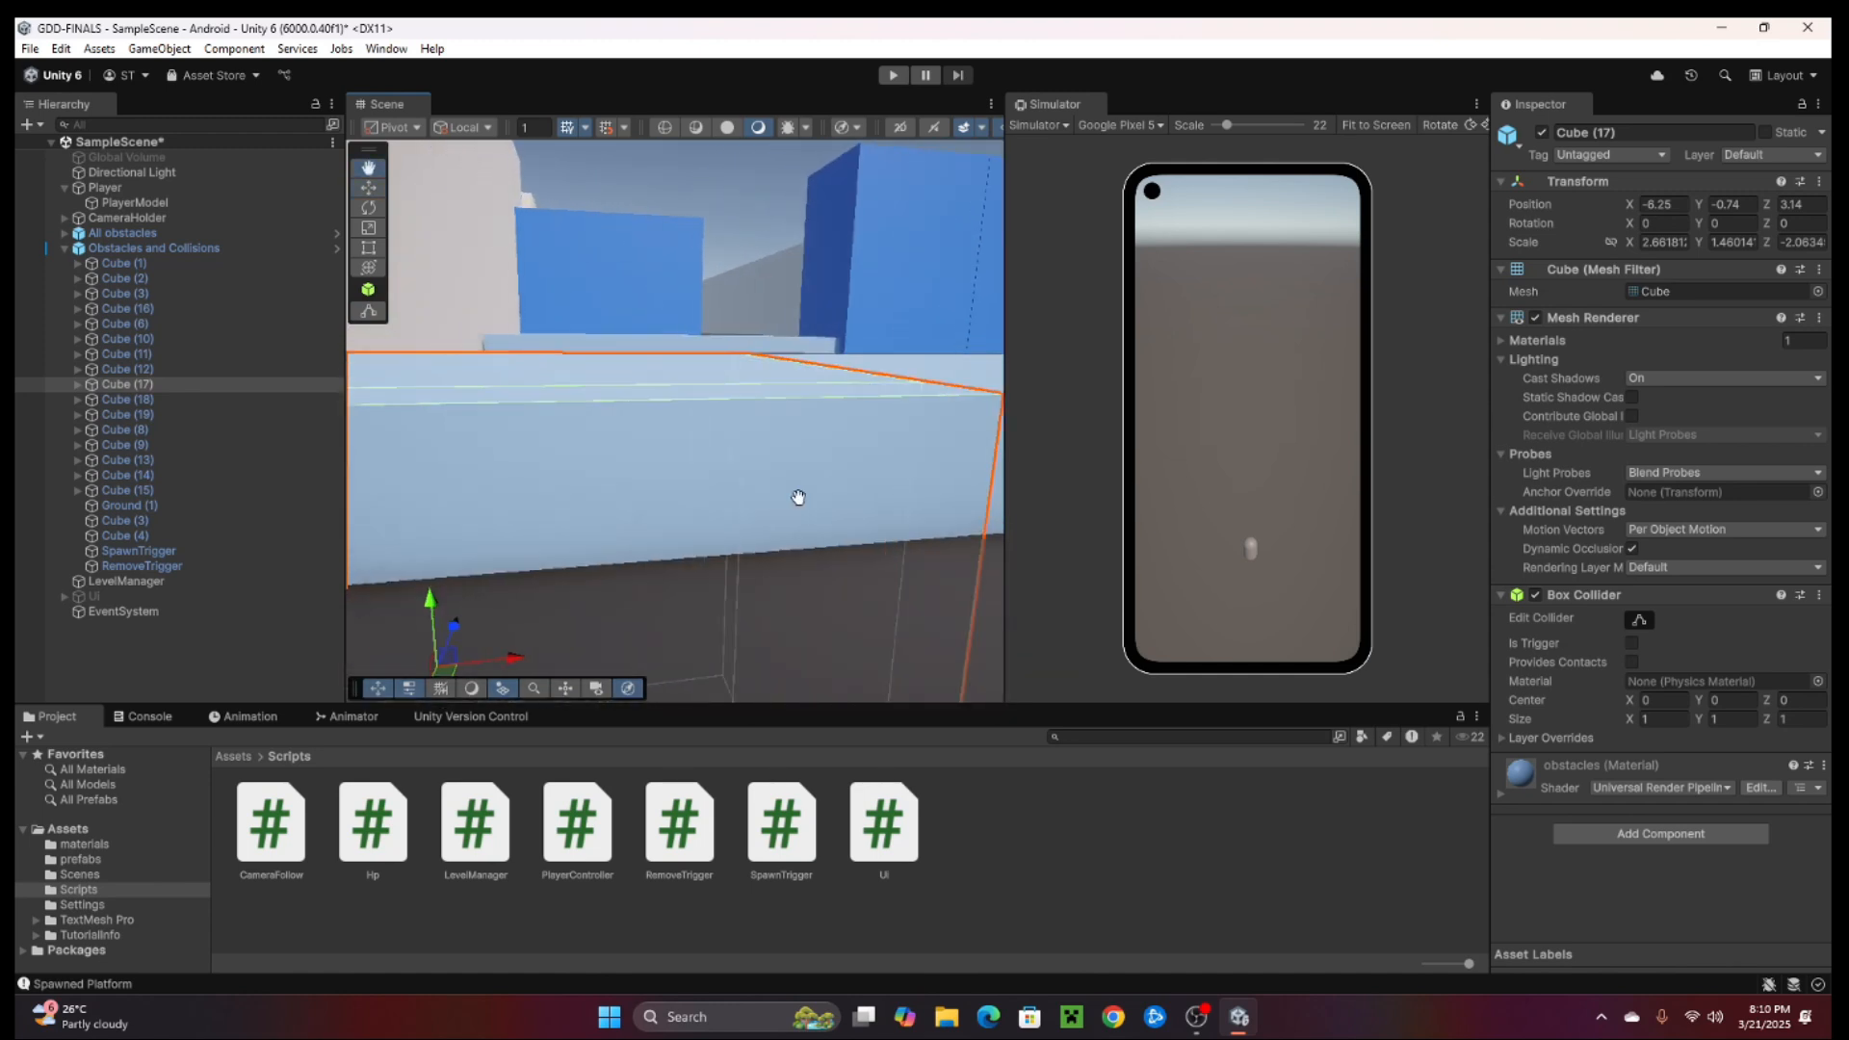
{"action": "middle_click_drag", "start_coordinate": [723, 499], "coordinate": [695, 497]}
{"action": "scroll", "coordinate": [751, 489], "scroll_direction": "up", "scroll_amount": 3}
{"action": "middle_click_drag", "start_coordinate": [835, 491], "coordinate": [536, 523]}
{"action": "scroll", "coordinate": [837, 500], "scroll_direction": "down", "scroll_amount": 4}
{"action": "scroll", "coordinate": [759, 476], "scroll_direction": "down", "scroll_amount": 4}
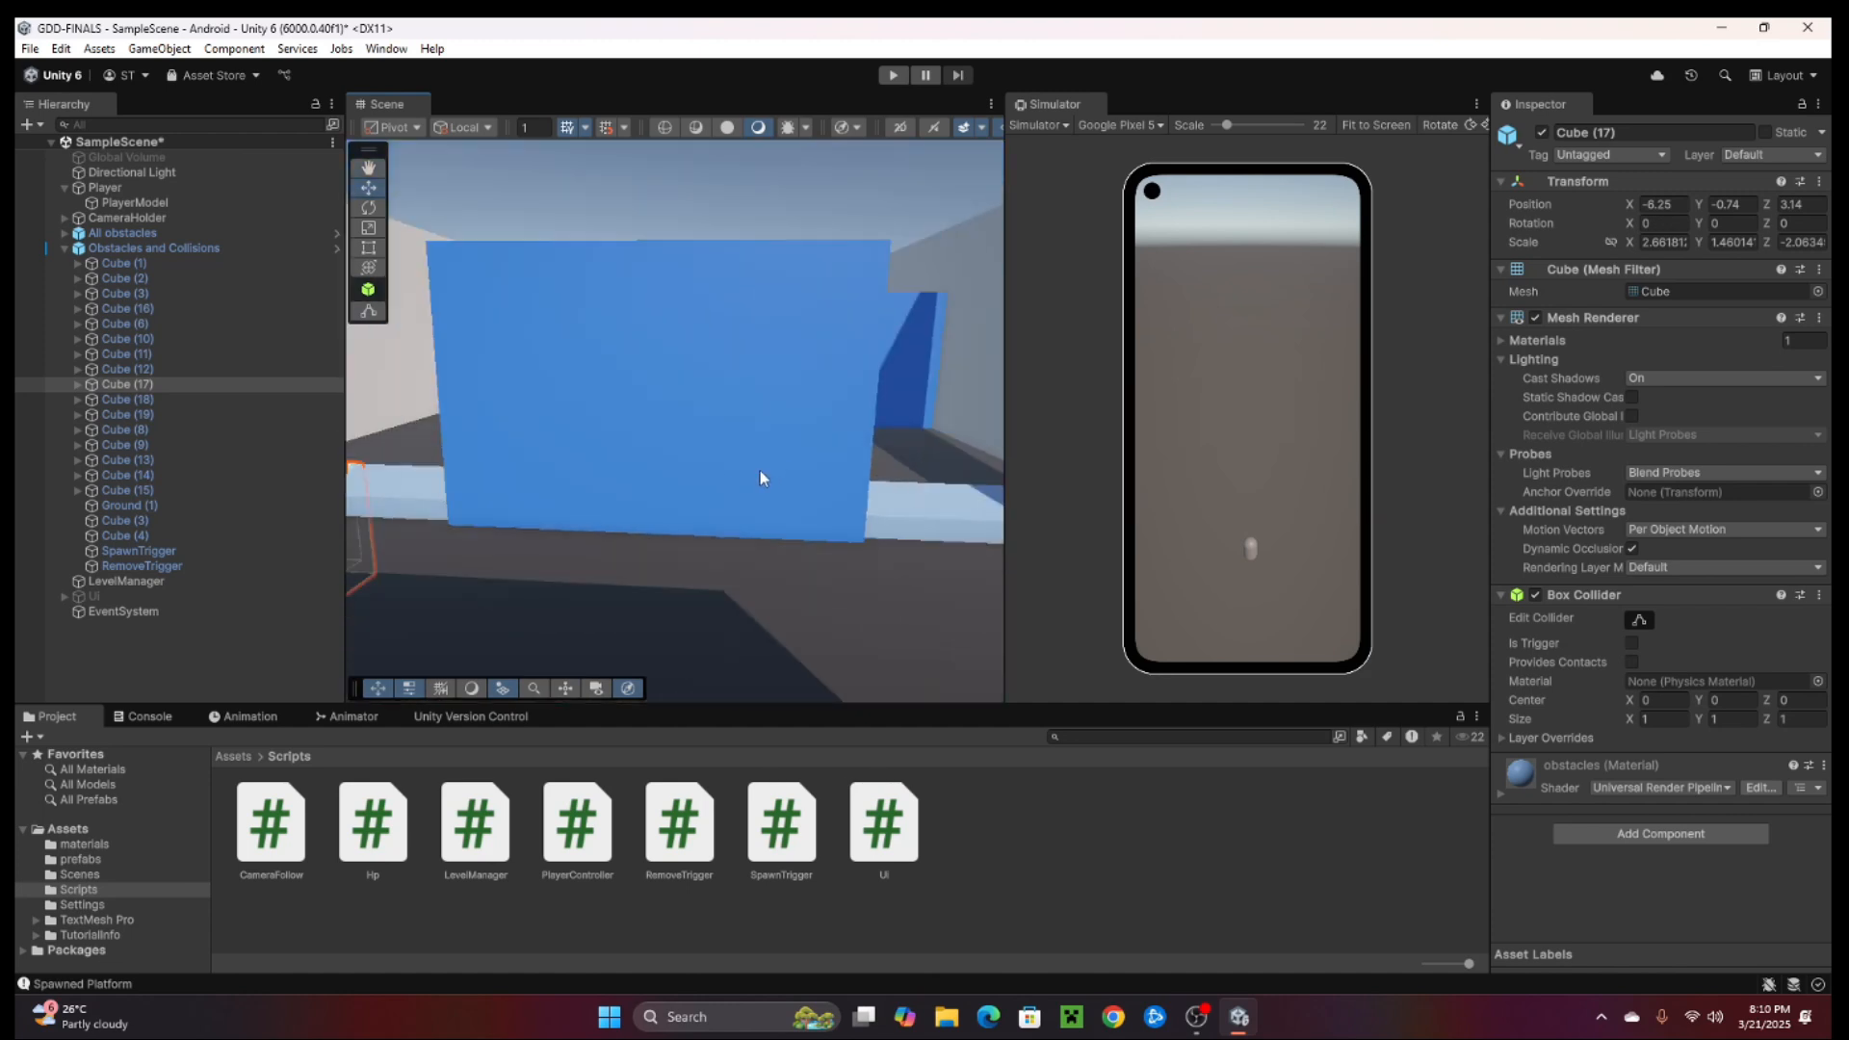
Examine the spacing of the tall blue obstacles and low barriers between the platform walls from above and the side.
{"action": "middle_click_drag", "start_coordinate": [761, 474], "coordinate": [662, 508]}
{"action": "right_click_drag", "start_coordinate": [662, 508], "coordinate": [771, 537]}
{"action": "middle_click_drag", "start_coordinate": [625, 472], "coordinate": [699, 540]}
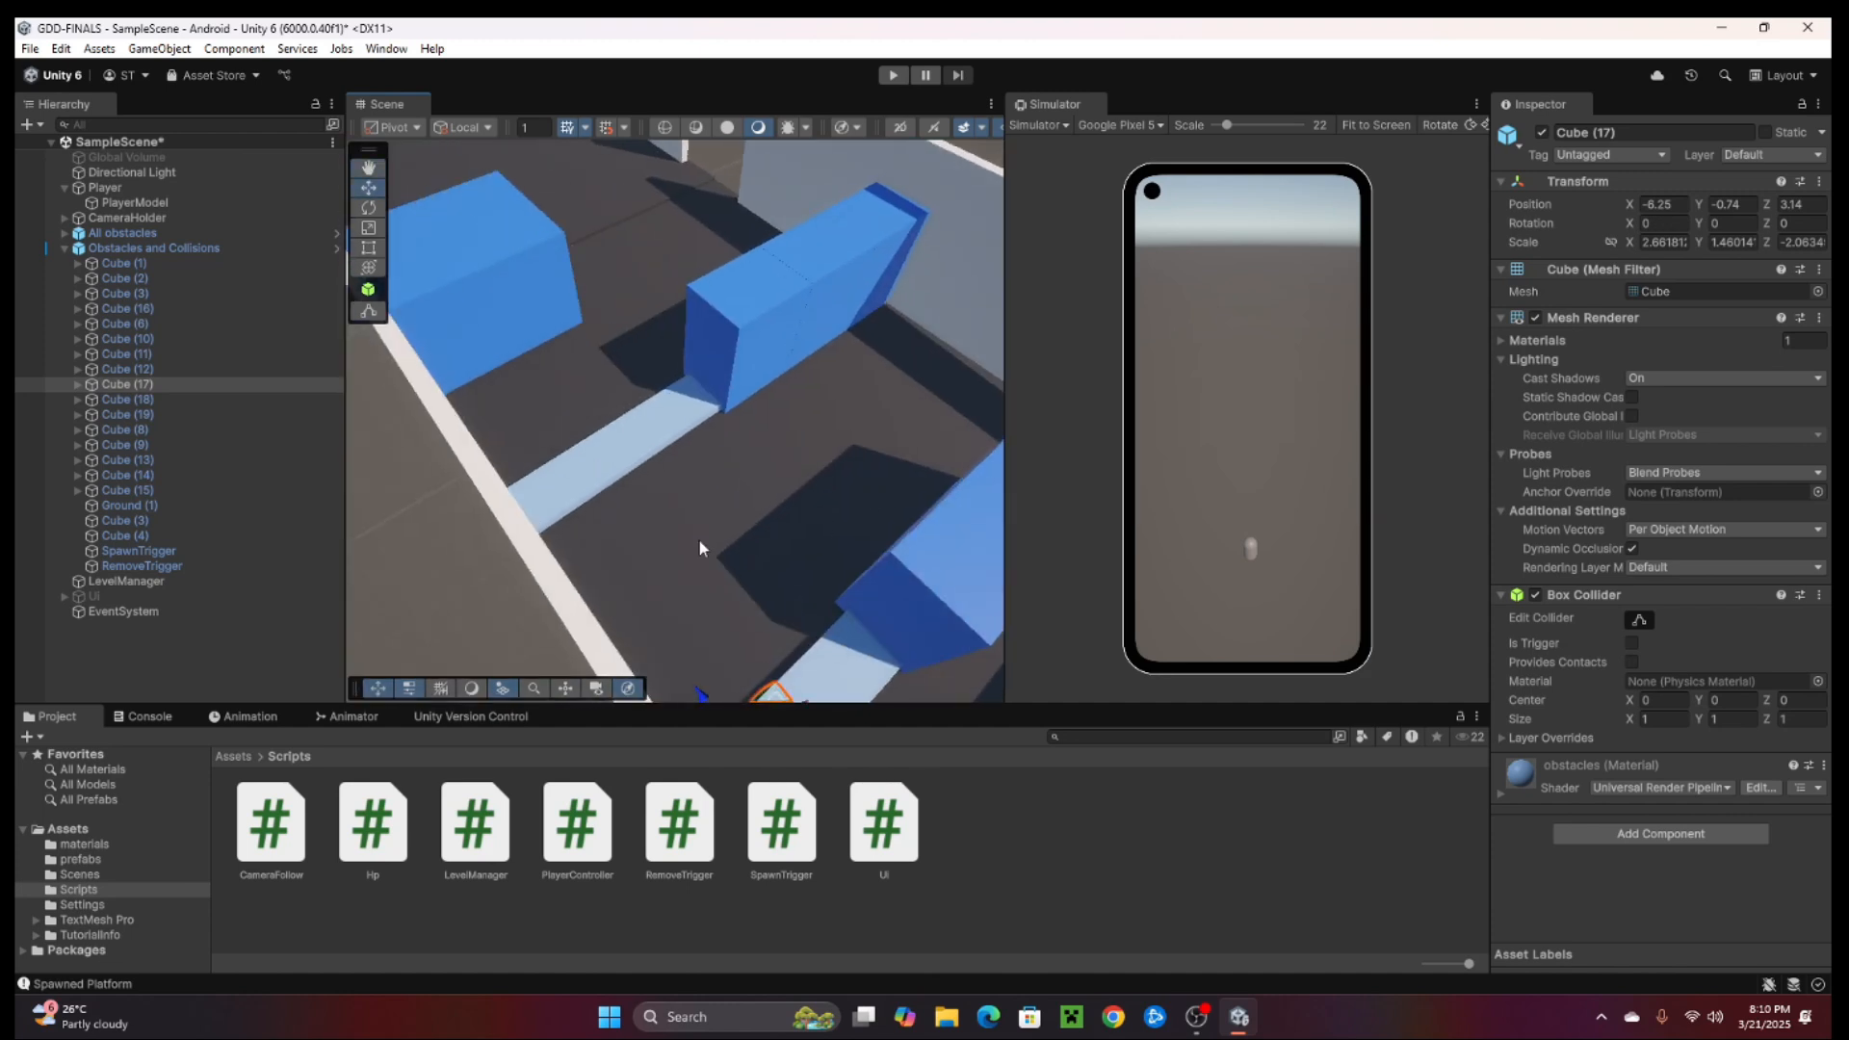
{"action": "right_click_drag", "start_coordinate": [699, 541], "coordinate": [617, 520]}
{"action": "scroll", "coordinate": [741, 516], "scroll_direction": "down", "scroll_amount": 5}
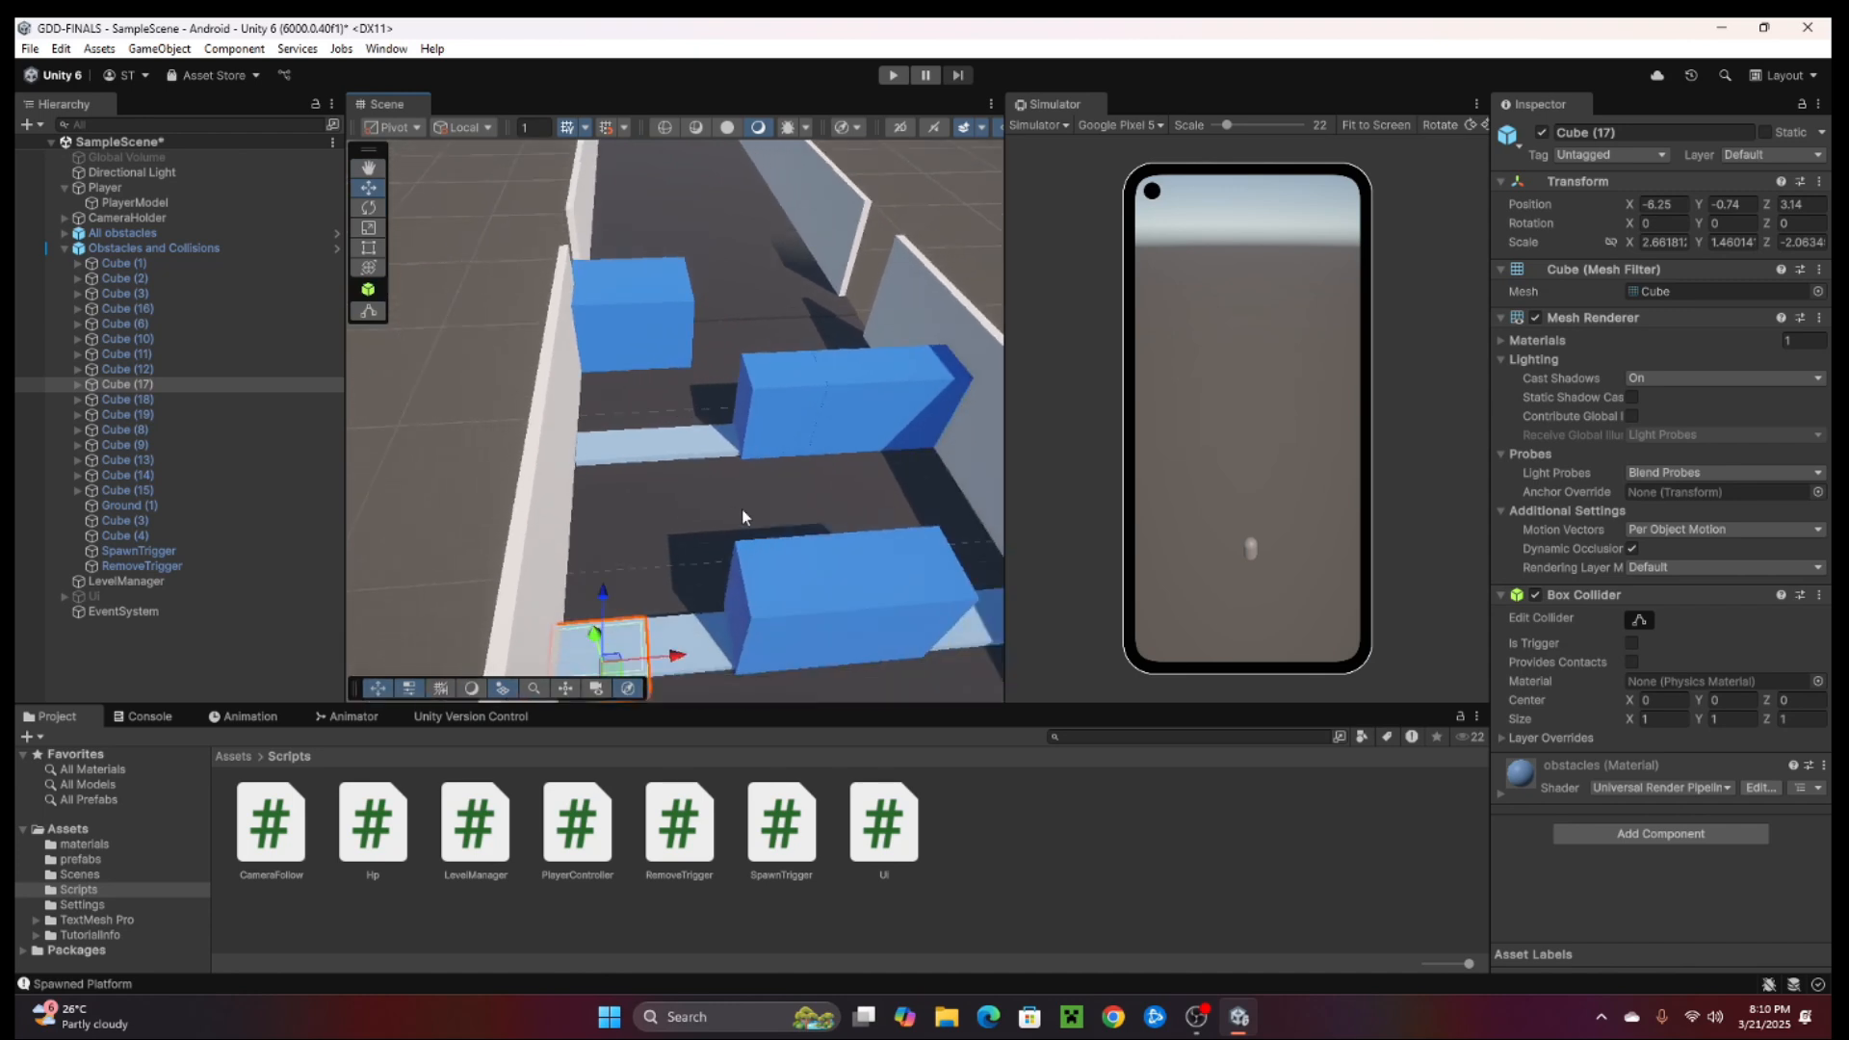
{"action": "right_click_drag", "start_coordinate": [638, 568], "coordinate": [725, 523]}
{"action": "middle_click_drag", "start_coordinate": [770, 418], "coordinate": [464, 411]}
{"action": "middle_click_drag", "start_coordinate": [746, 430], "coordinate": [658, 432]}
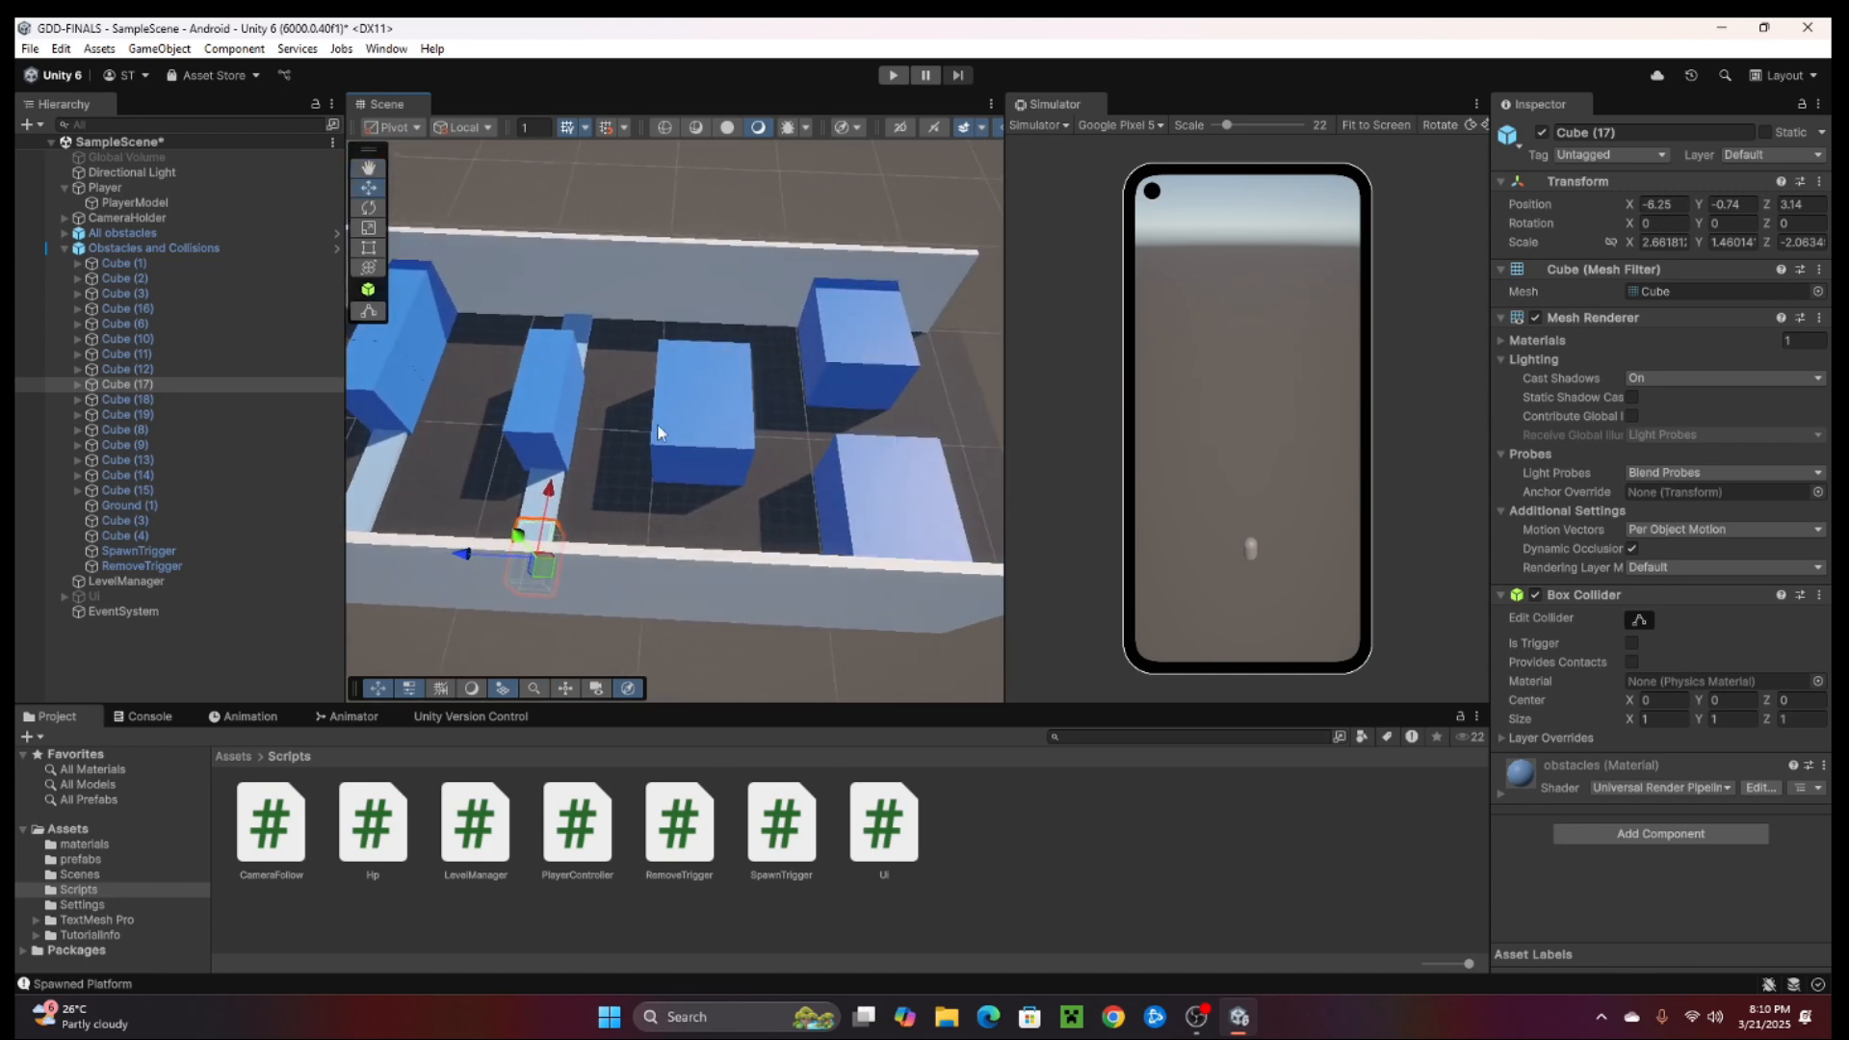
{"action": "middle_click_drag", "start_coordinate": [632, 508], "coordinate": [804, 505]}
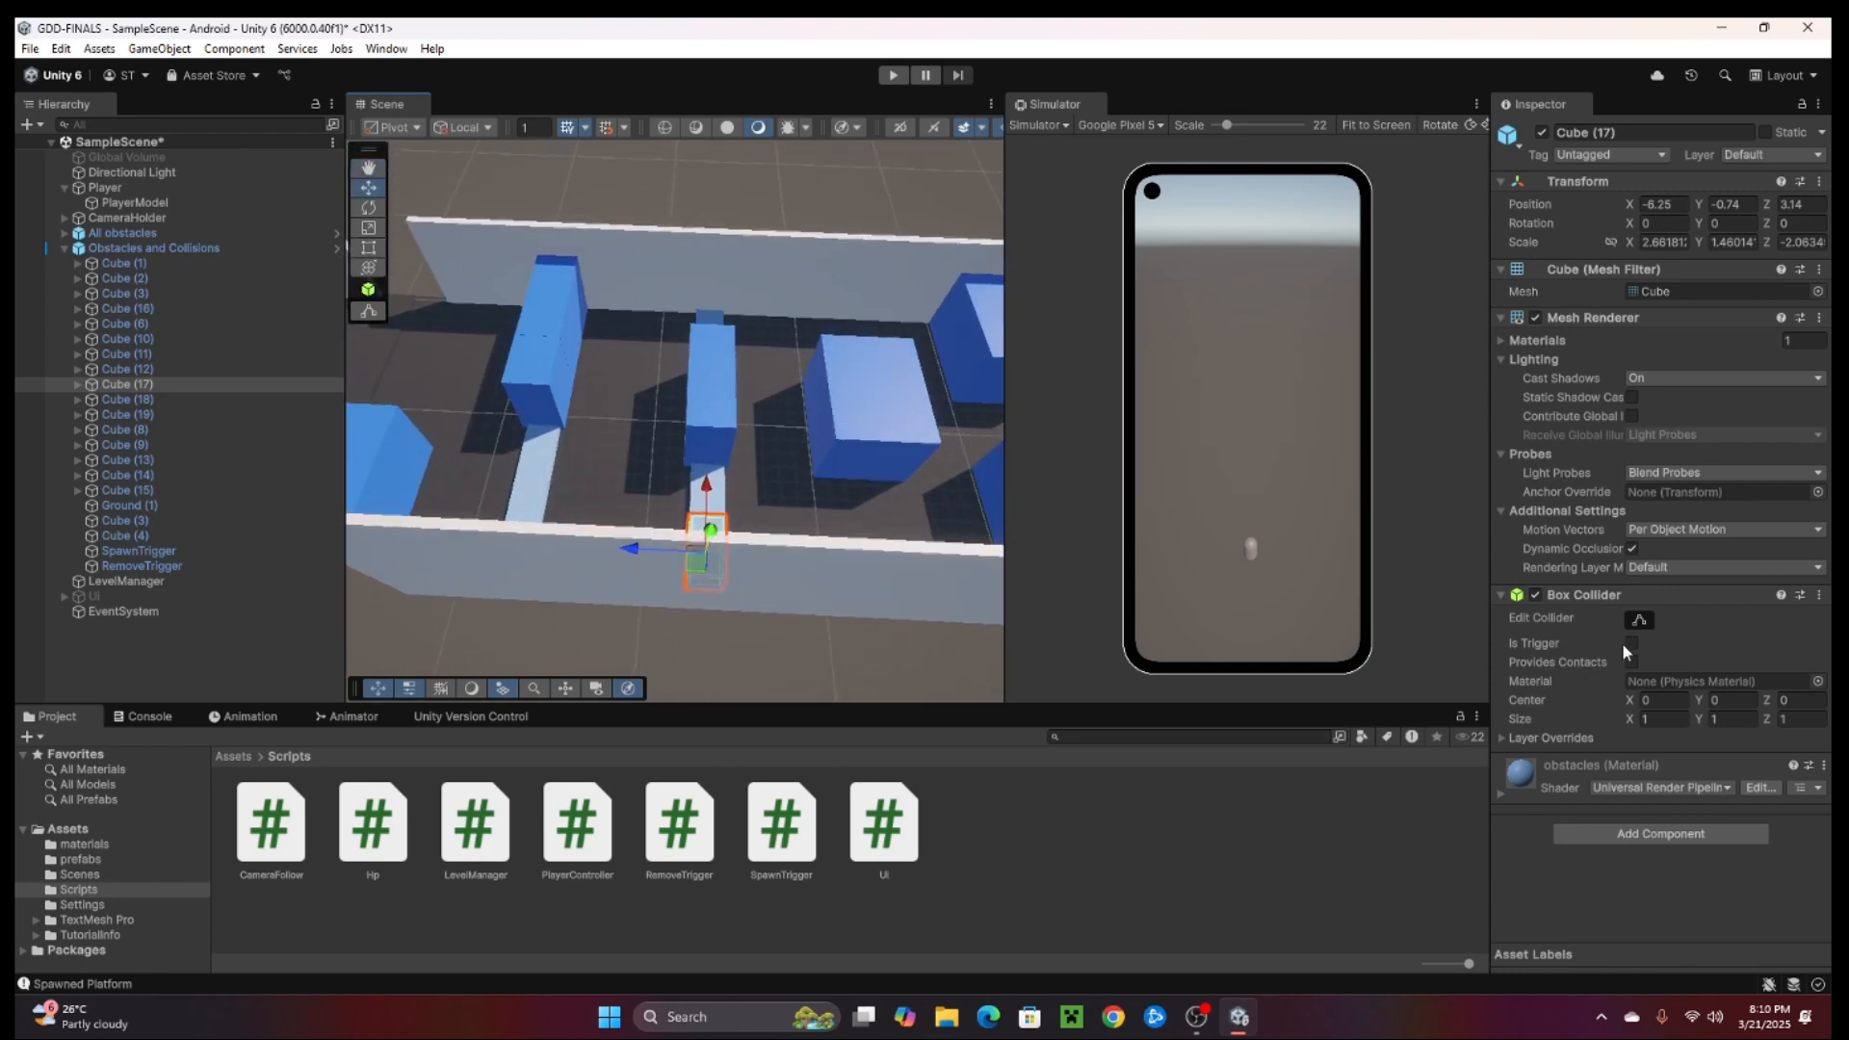
Select the LevelManager object and review its Platform Prefabs entries alongside the obstacle platform in the scene.
{"action": "left_click", "coordinate": [724, 419]}
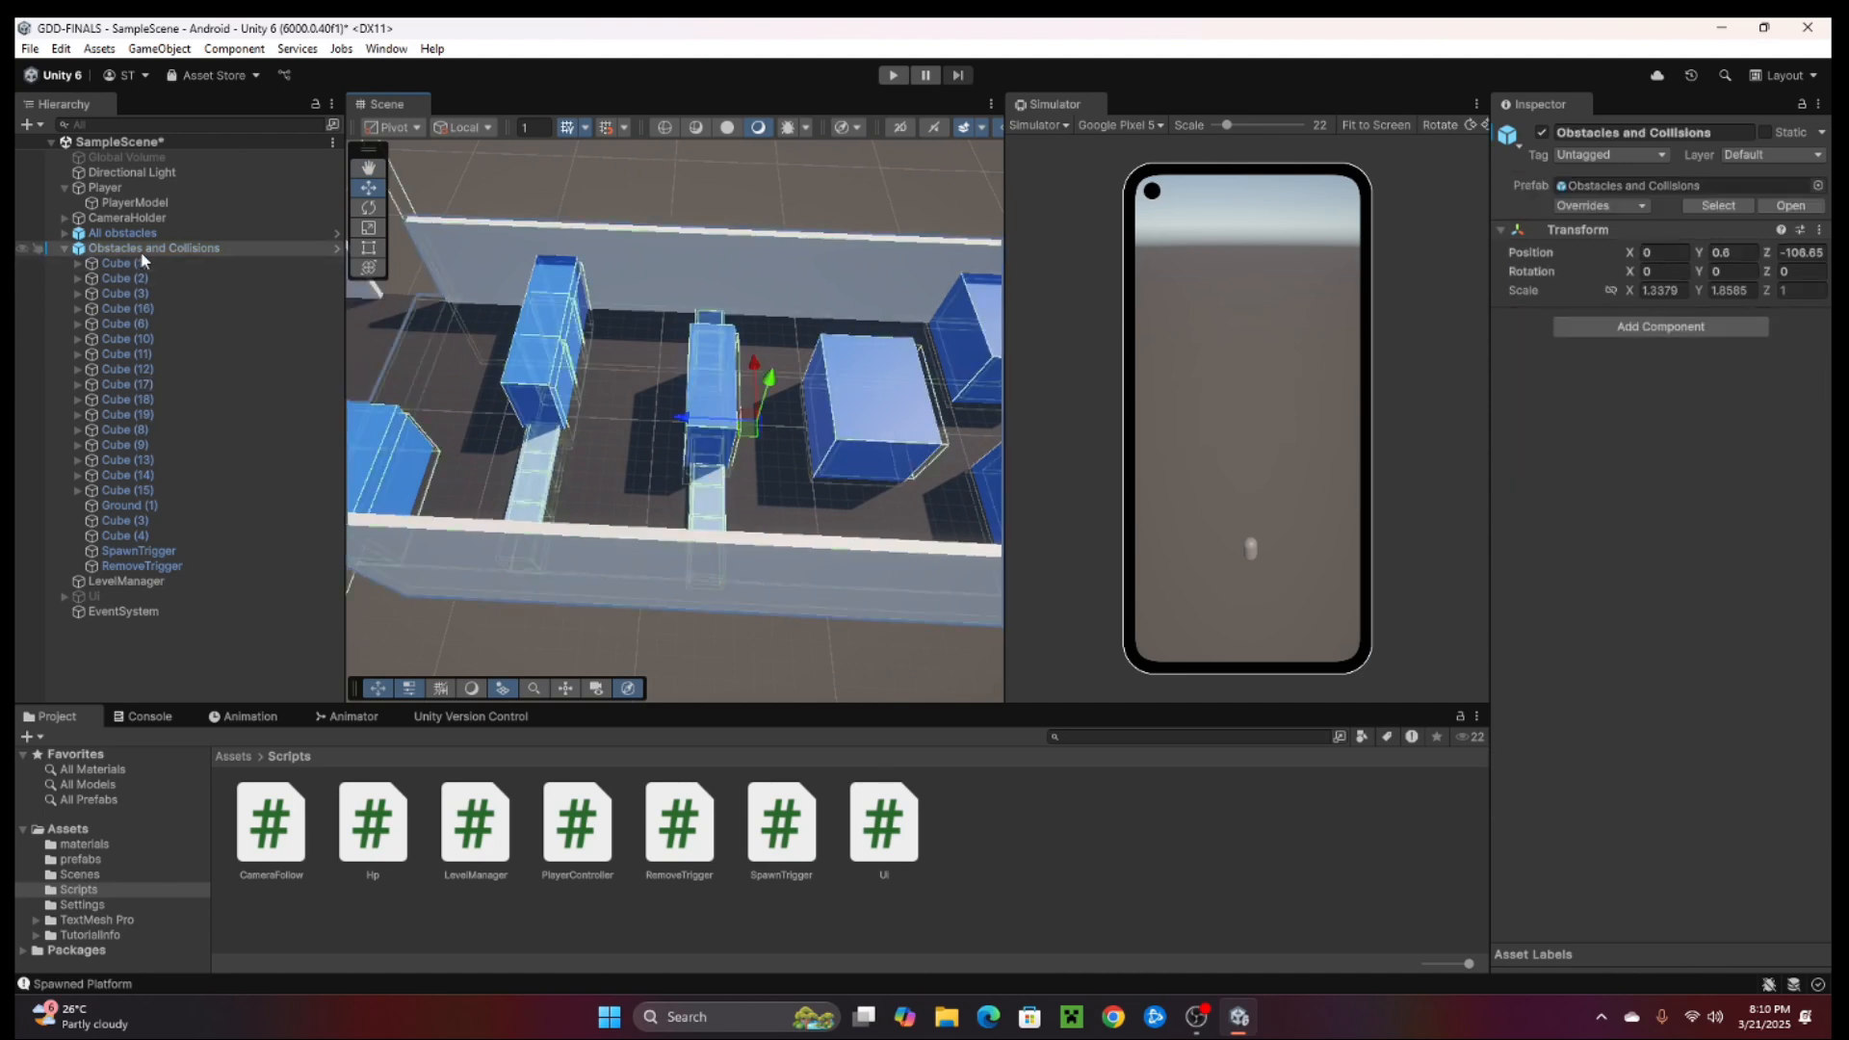
{"action": "left_click", "coordinate": [125, 581]}
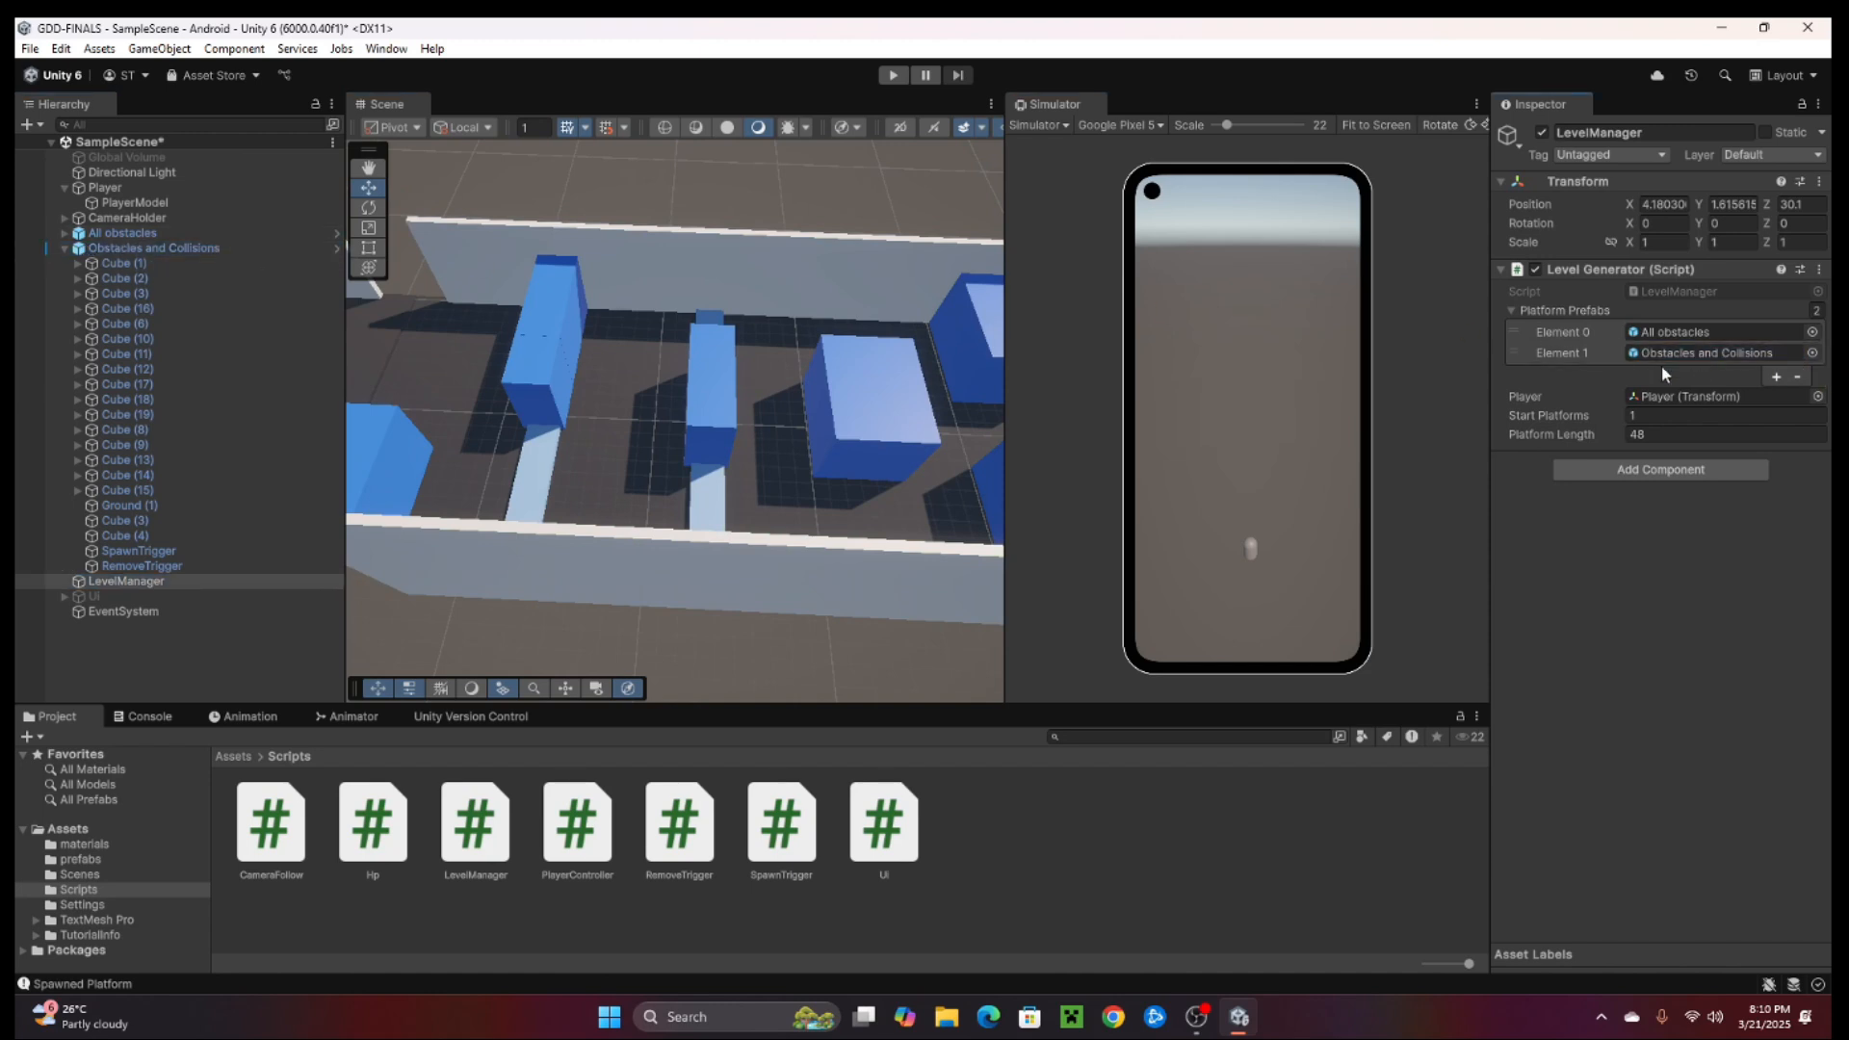
{"action": "middle_click_drag", "start_coordinate": [905, 510], "coordinate": [623, 487]}
{"action": "right_click_drag", "start_coordinate": [944, 443], "coordinate": [599, 352]}
{"action": "middle_click_drag", "start_coordinate": [599, 405], "coordinate": [600, 465]}
Play-test the endless runner in the simulator, swiping to jump and steer past obstacles on the spawned platforms, and stop the game.
{"action": "left_click", "coordinate": [893, 75]}
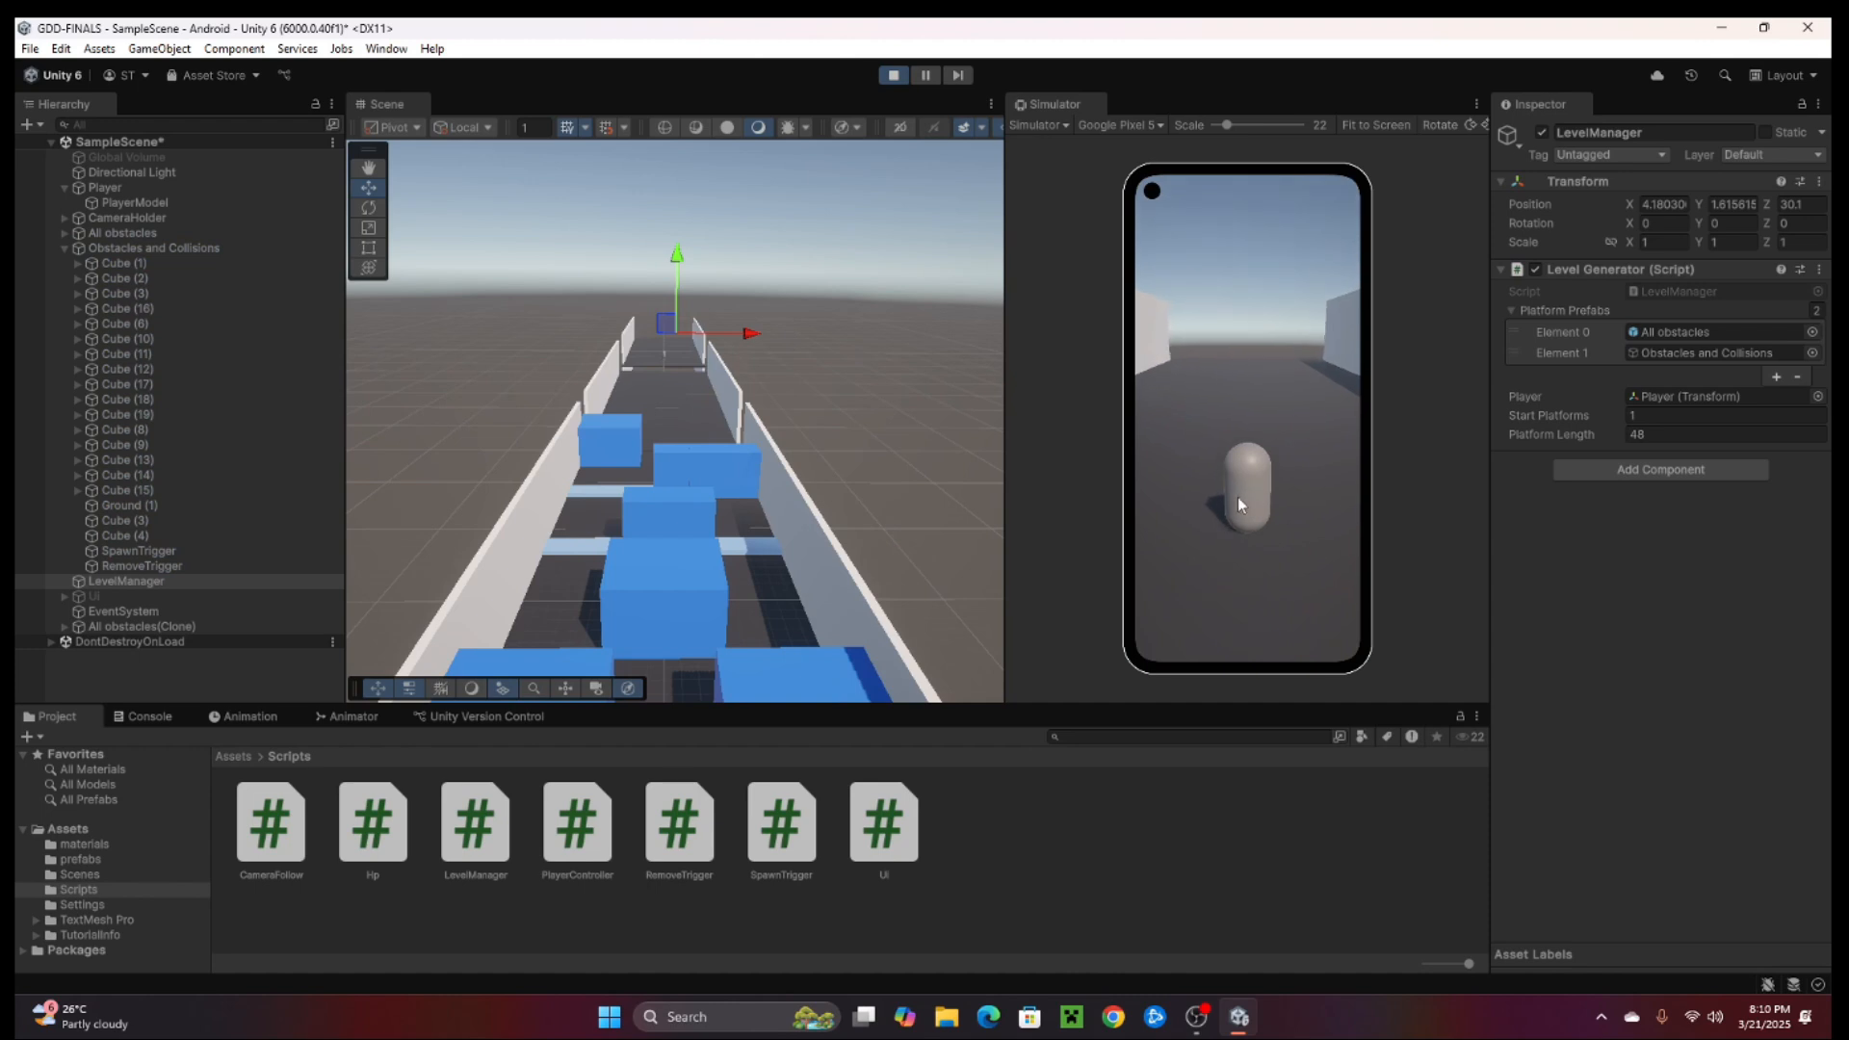
{"action": "left_click_drag", "start_coordinate": [1238, 480], "coordinate": [1244, 414]}
{"action": "left_click_drag", "start_coordinate": [1252, 541], "coordinate": [1267, 359]}
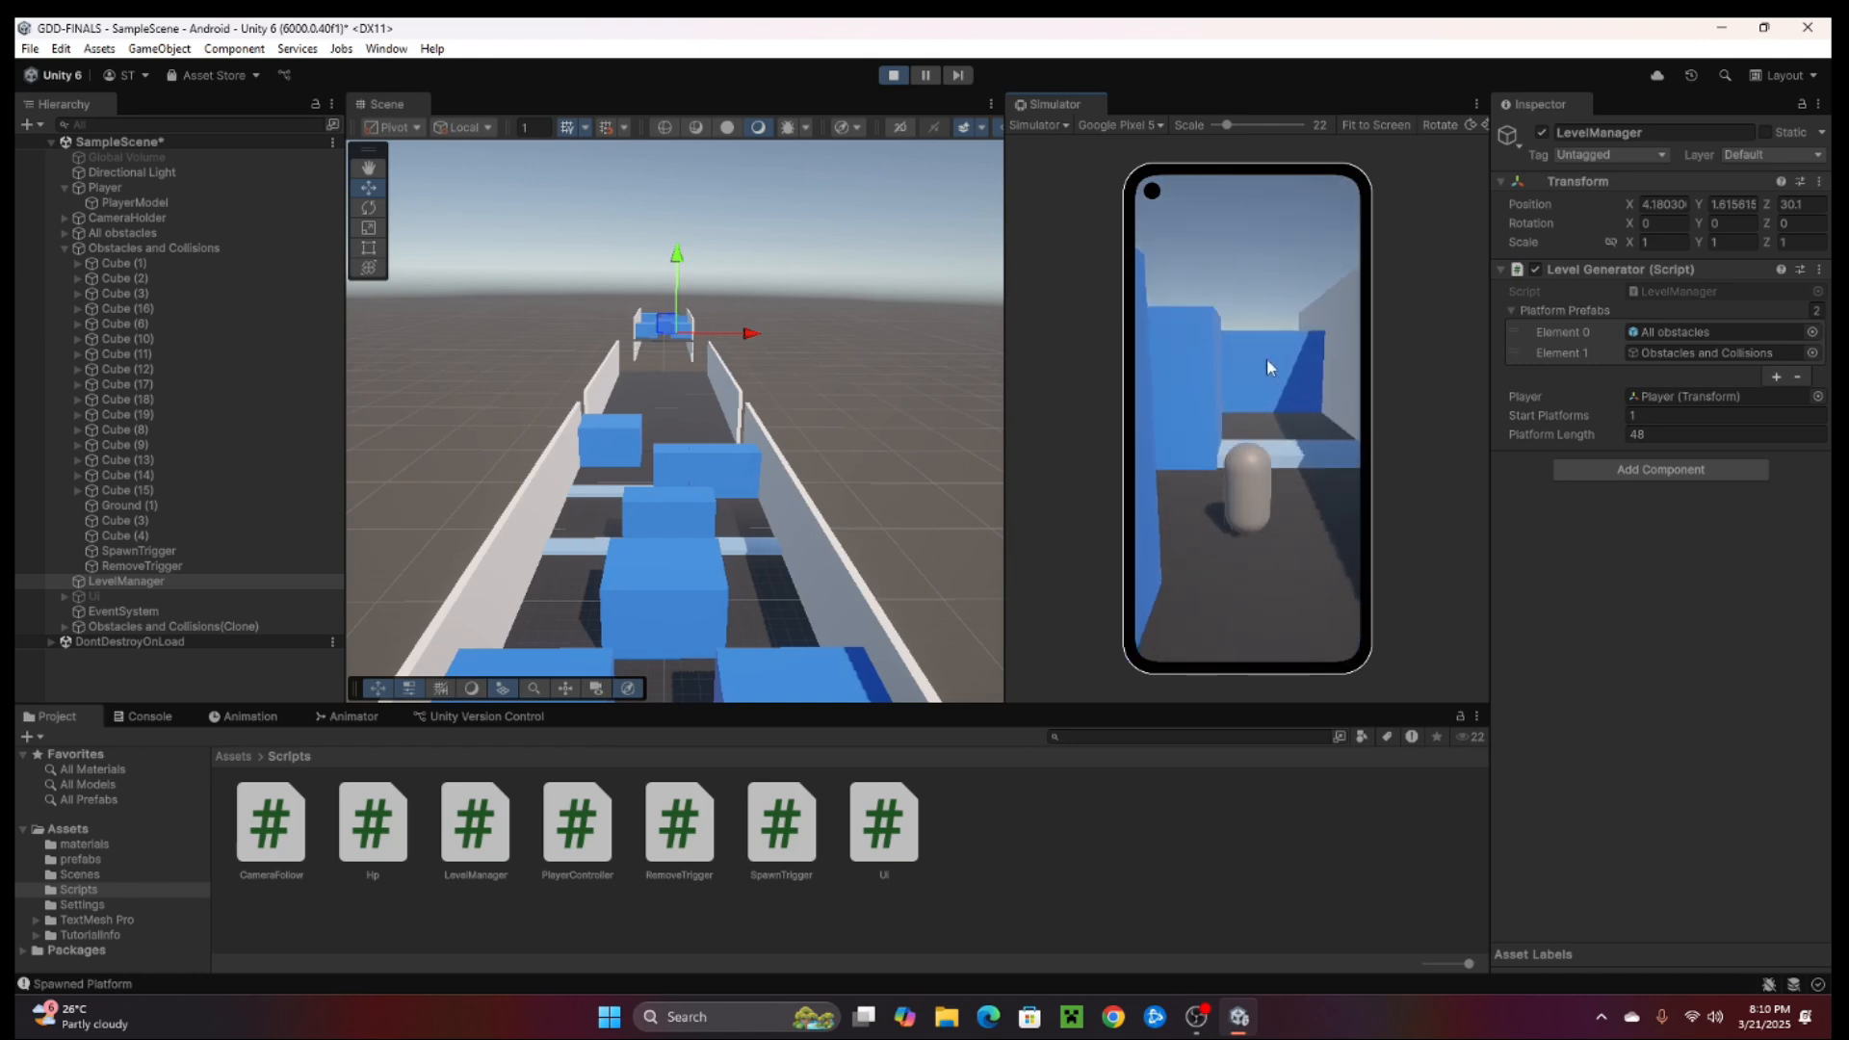
{"action": "left_click_drag", "start_coordinate": [1261, 510], "coordinate": [1294, 533]}
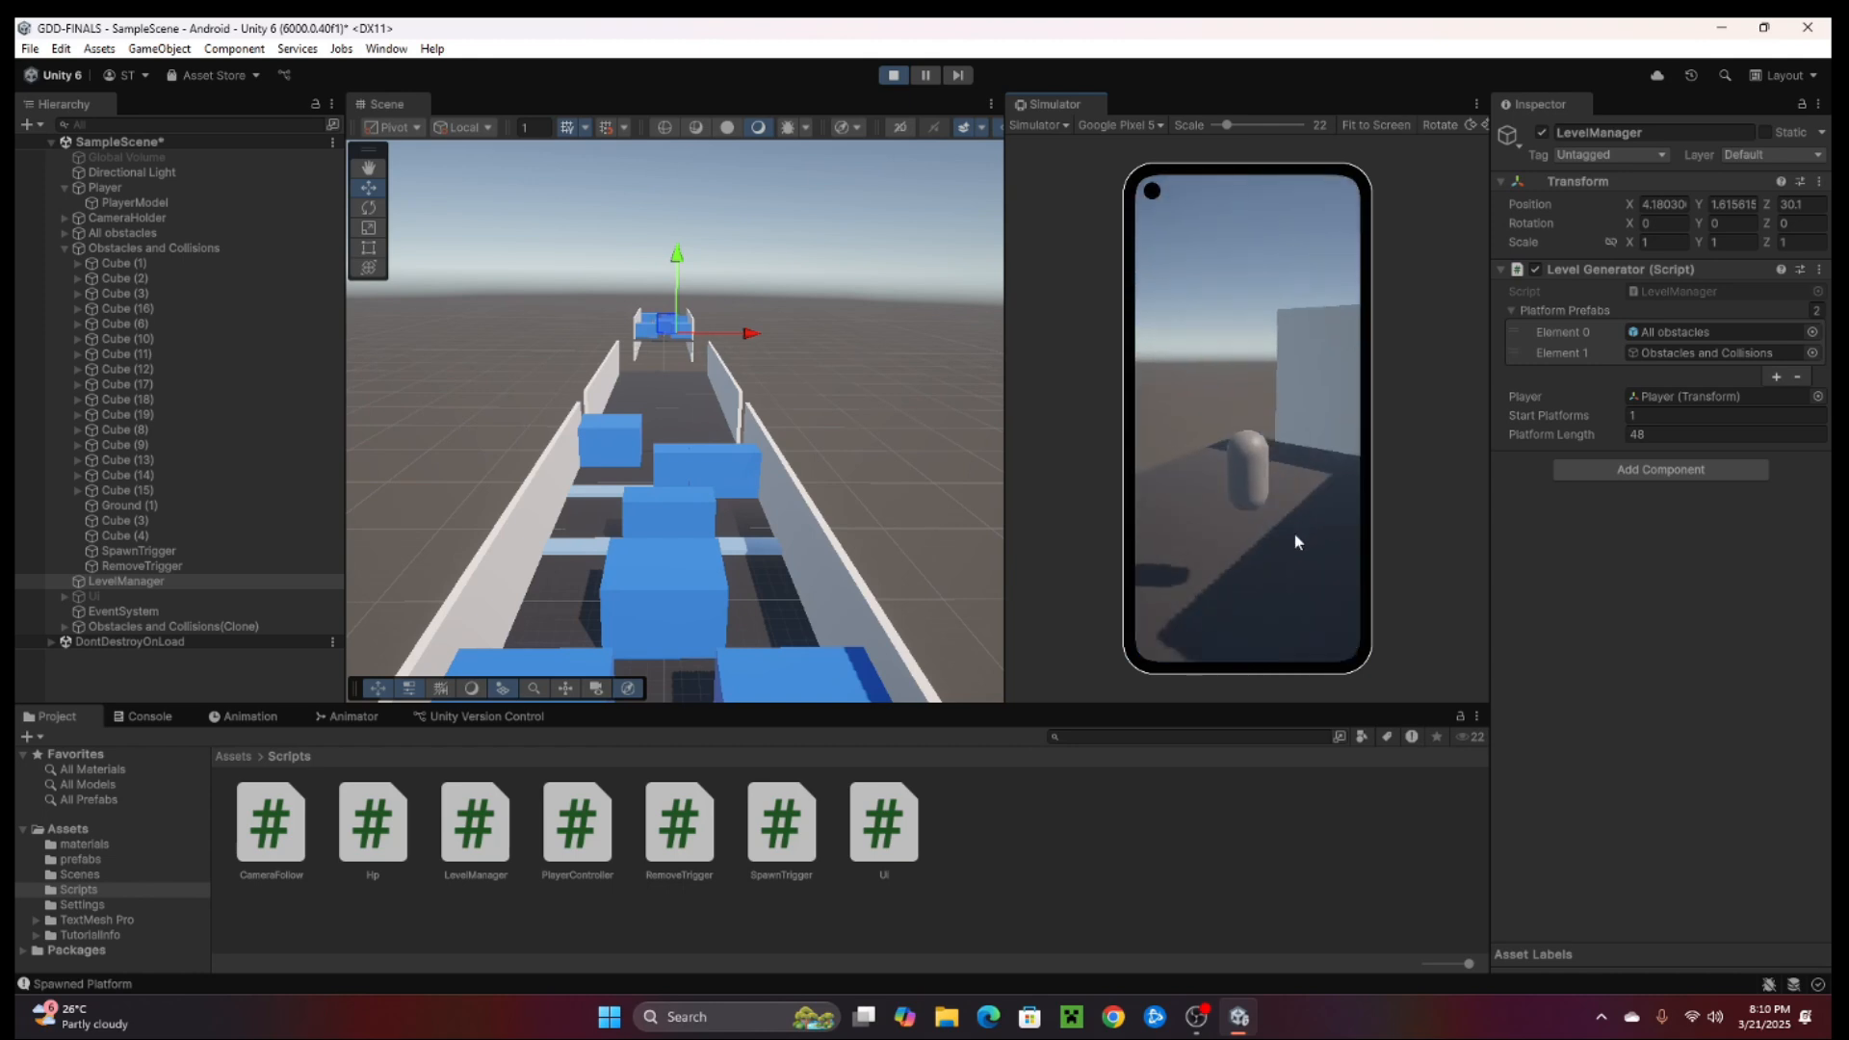
{"action": "left_click_drag", "start_coordinate": [1259, 465], "coordinate": [1281, 333]}
{"action": "left_click_drag", "start_coordinate": [1257, 566], "coordinate": [1395, 512]}
{"action": "left_click_drag", "start_coordinate": [1279, 523], "coordinate": [1266, 424]}
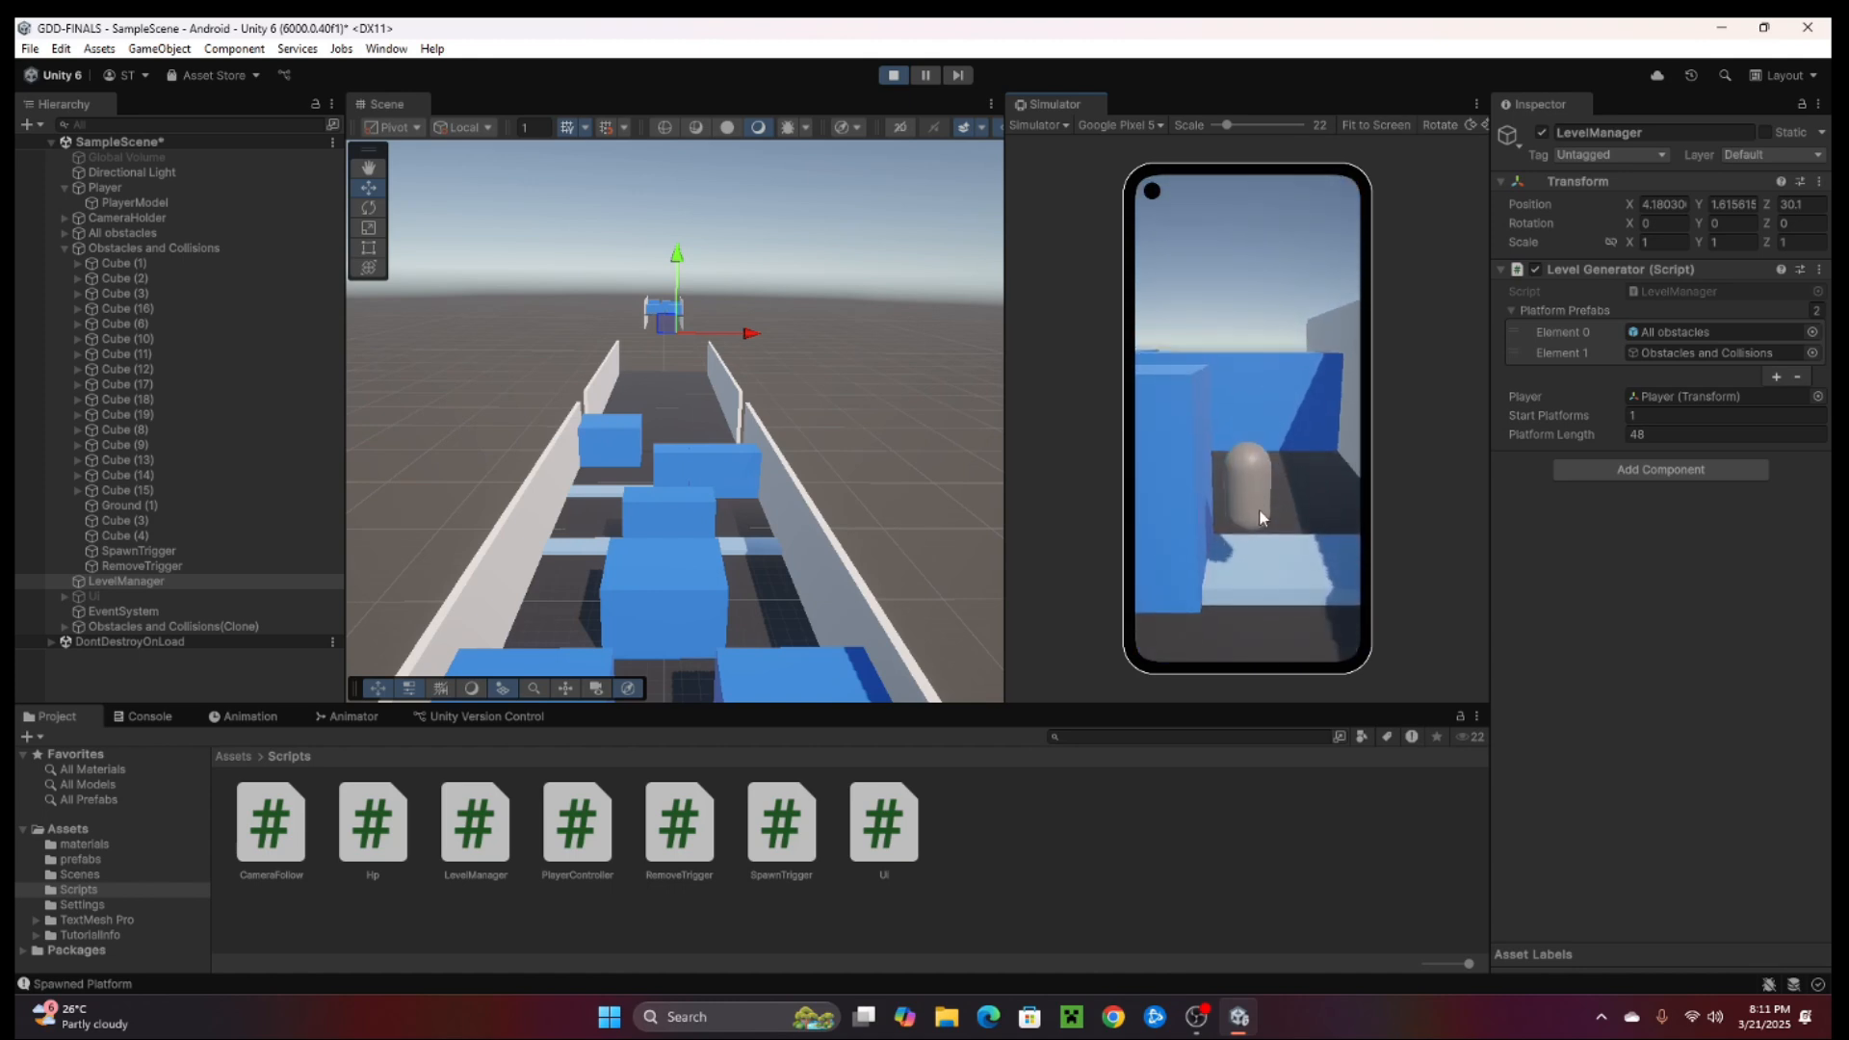
{"action": "left_click_drag", "start_coordinate": [1258, 516], "coordinate": [1354, 536]}
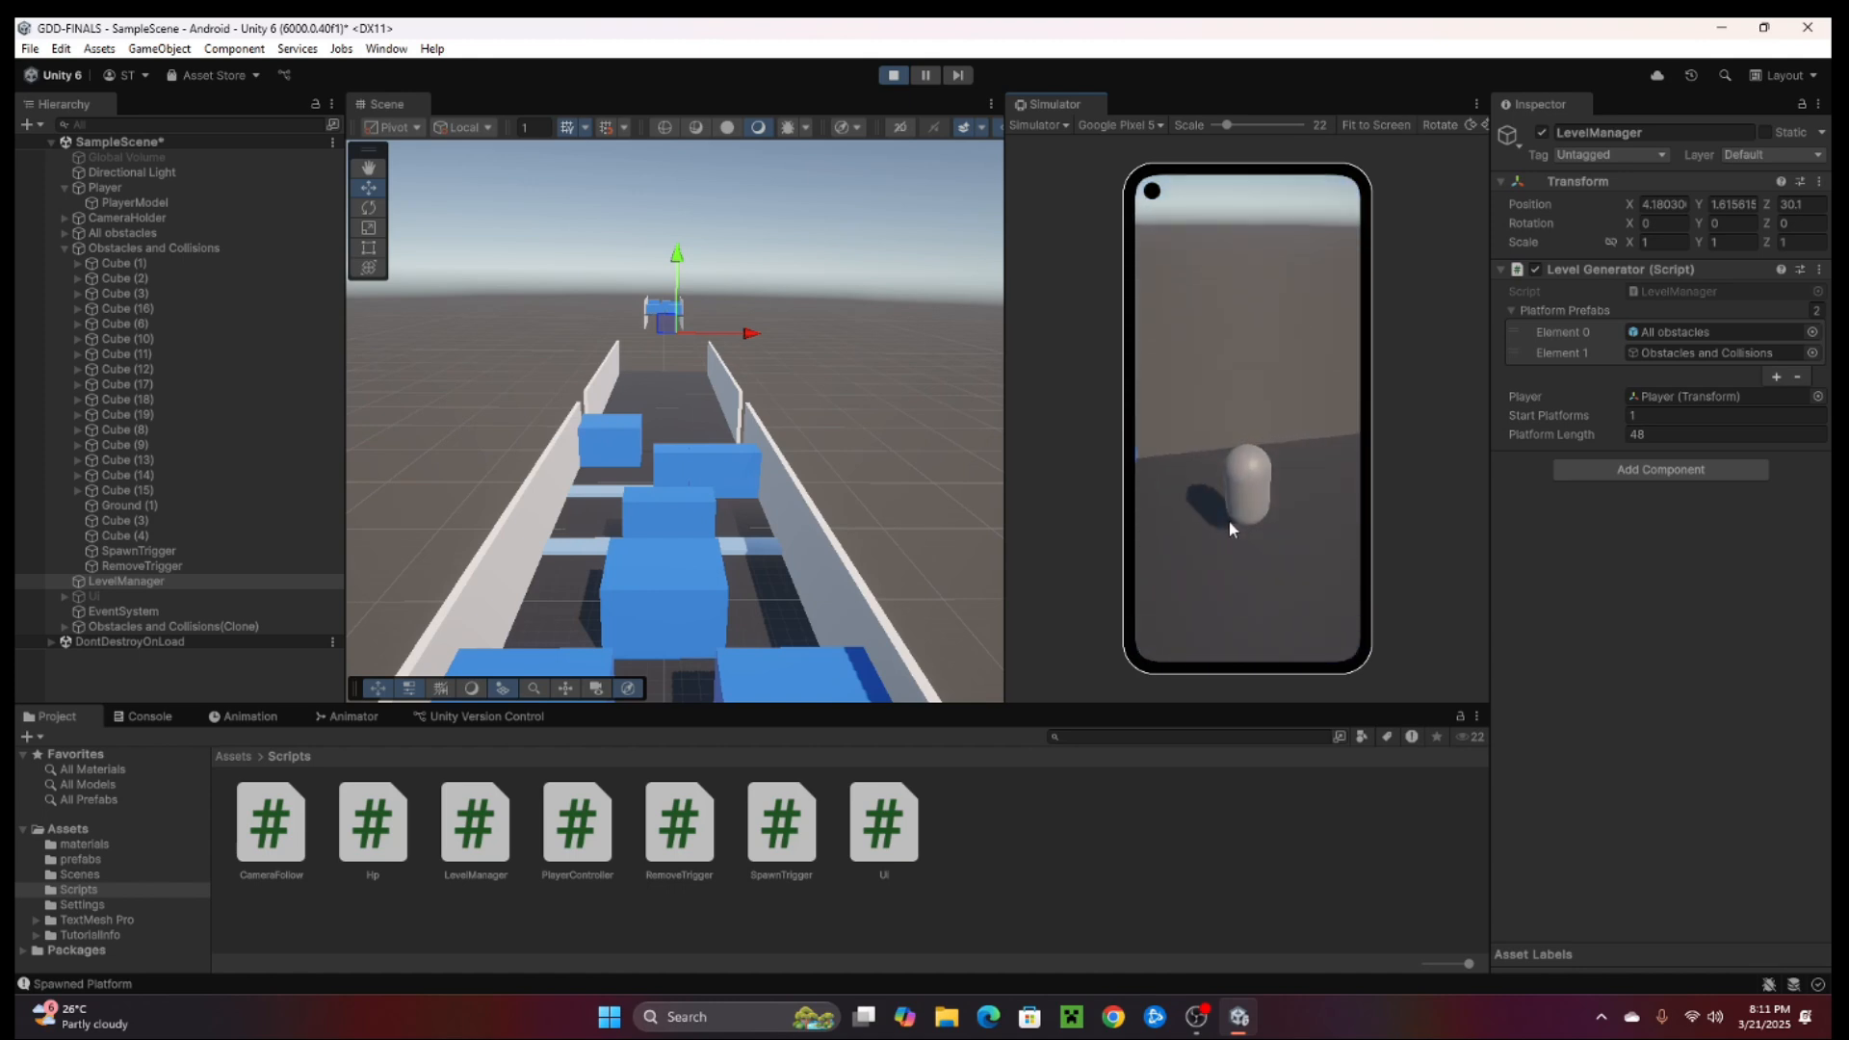
{"action": "left_click_drag", "start_coordinate": [1230, 525], "coordinate": [1234, 464]}
{"action": "left_click_drag", "start_coordinate": [1229, 543], "coordinate": [1225, 424]}
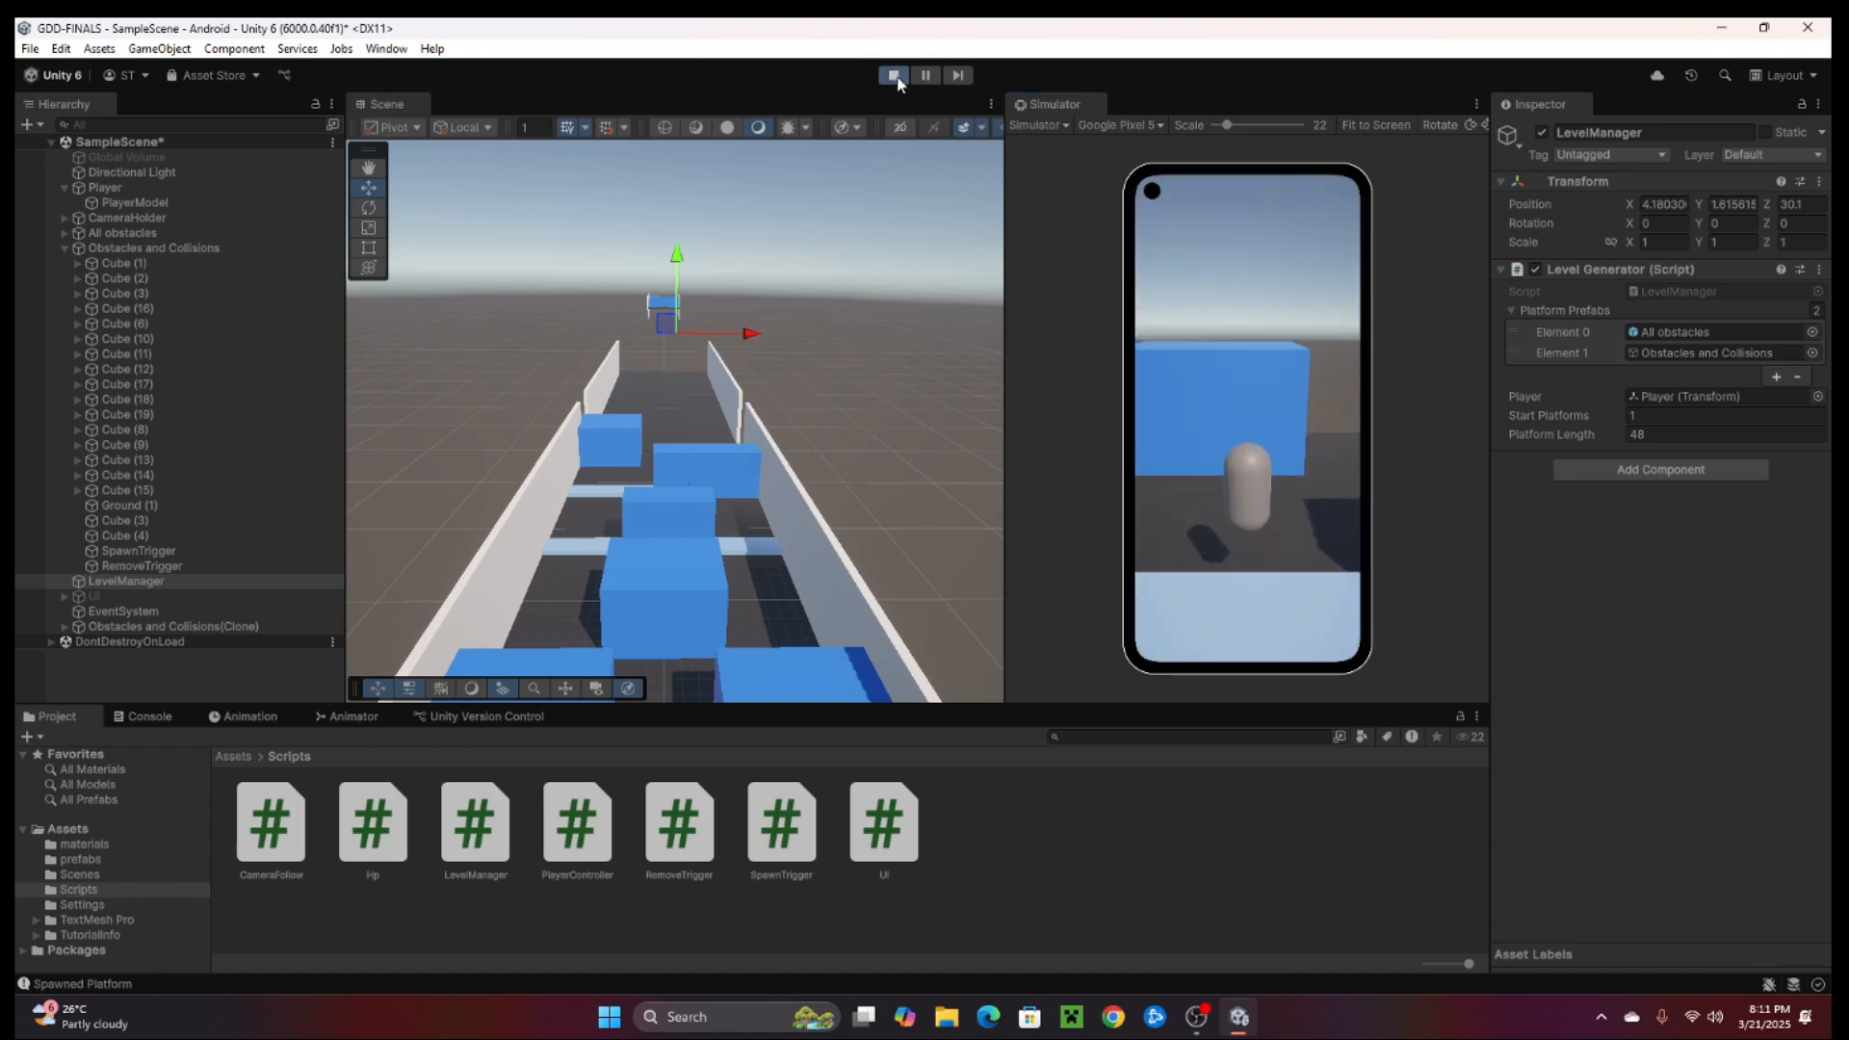
{"action": "left_click", "coordinate": [894, 75]}
{"action": "mouse_move", "coordinate": [713, 476]}
{"action": "left_mouse_down", "text": "alt"}
{"action": "mouse_move", "coordinate": [708, 459]}
{"action": "mouse_move", "coordinate": [720, 549]}
{"action": "left_mouse_up", "text": "alt"}
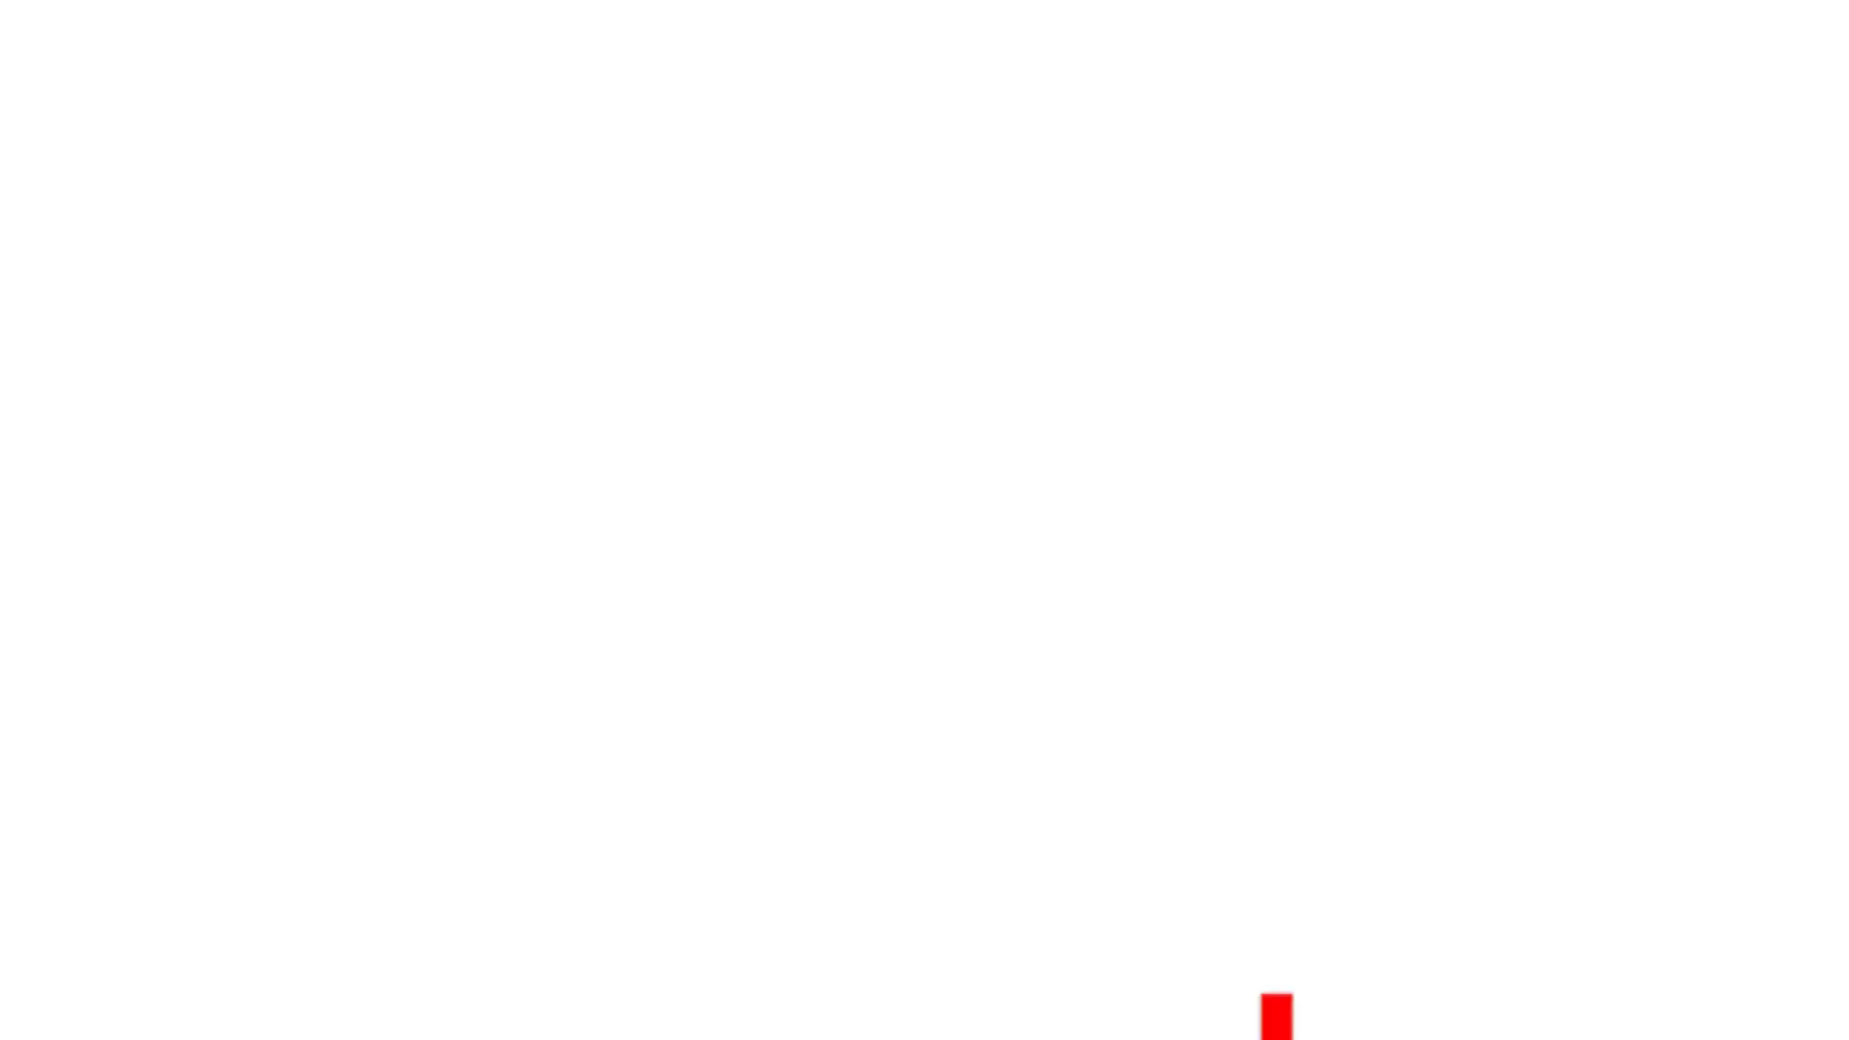